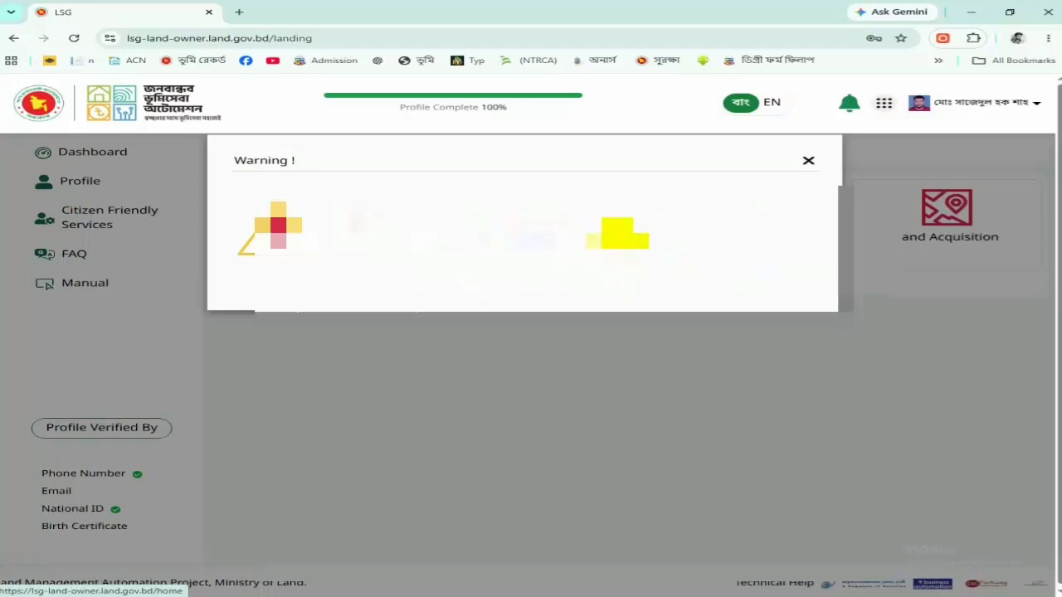
# Open the profile from the warning, start the national ID profile update, and supply the date of birth for verification.
pyautogui.click(609, 240)
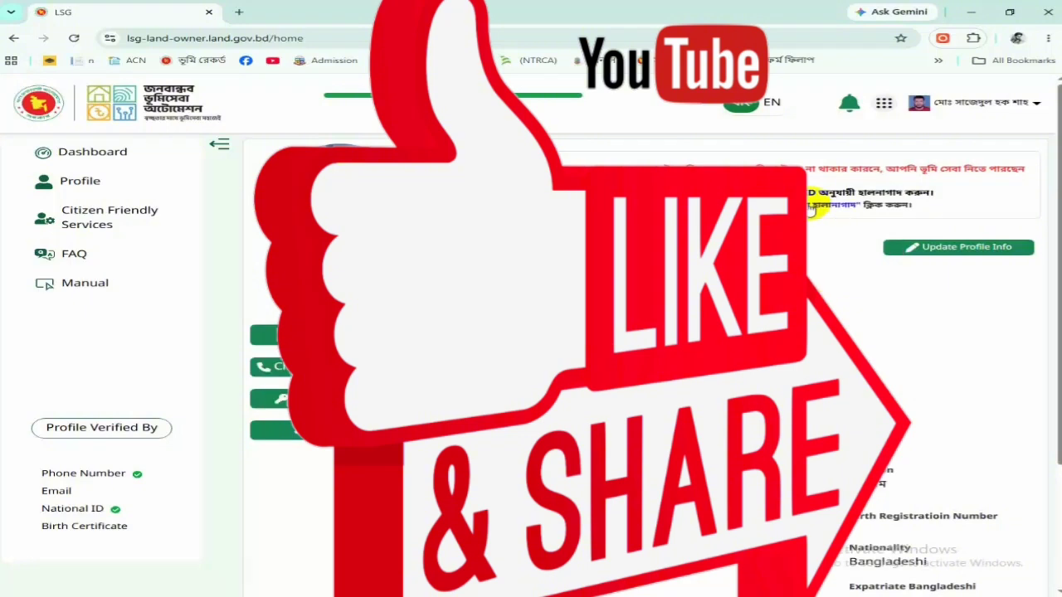
pyautogui.click(812, 206)
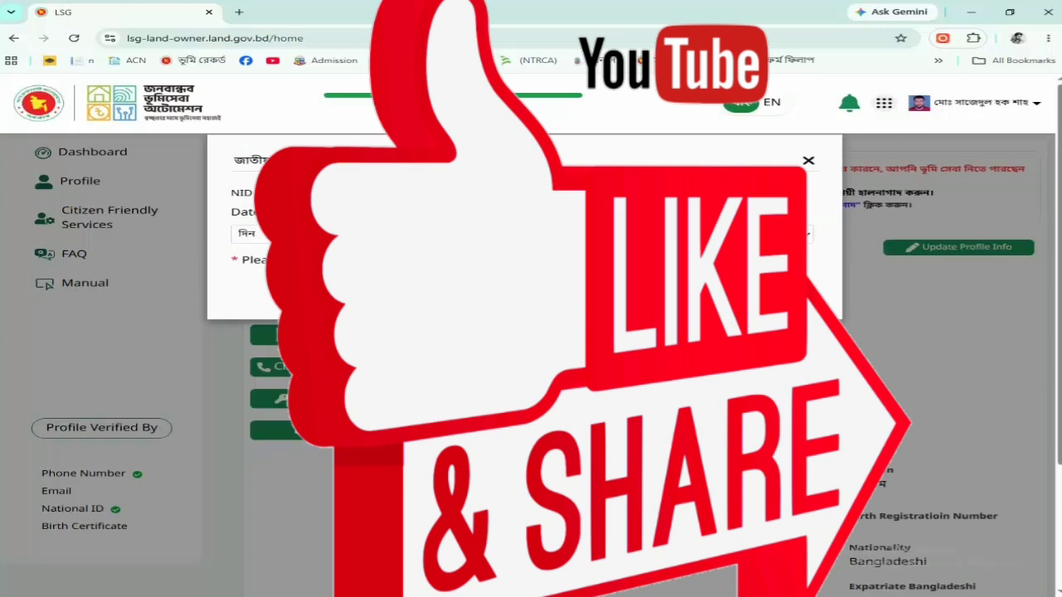
pyautogui.click(246, 233)
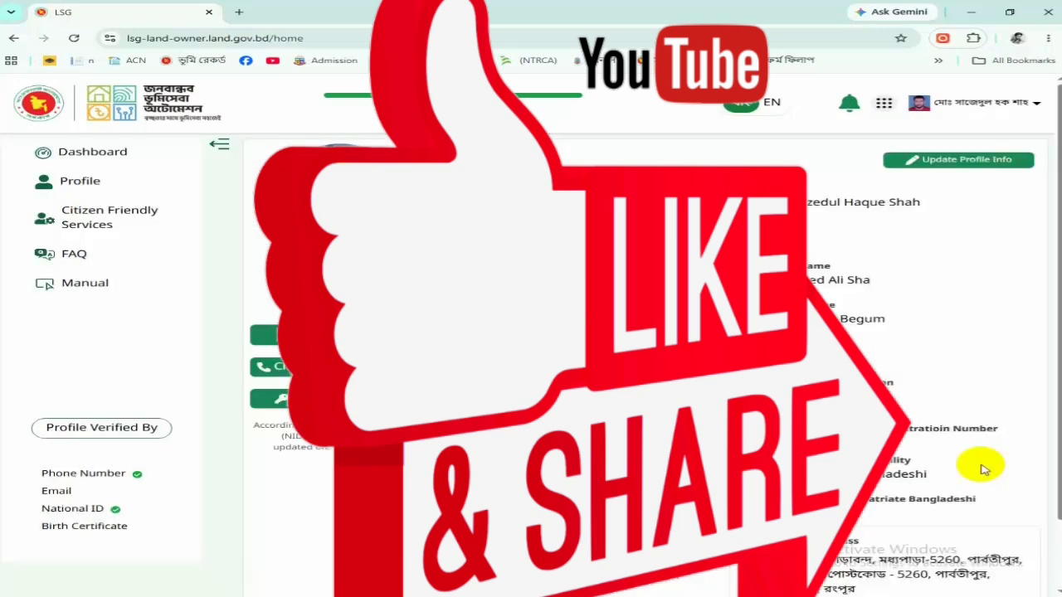
# Open the Mutation service from the dashboard and view the details of the second application in the application list.
pyautogui.click(92, 153)
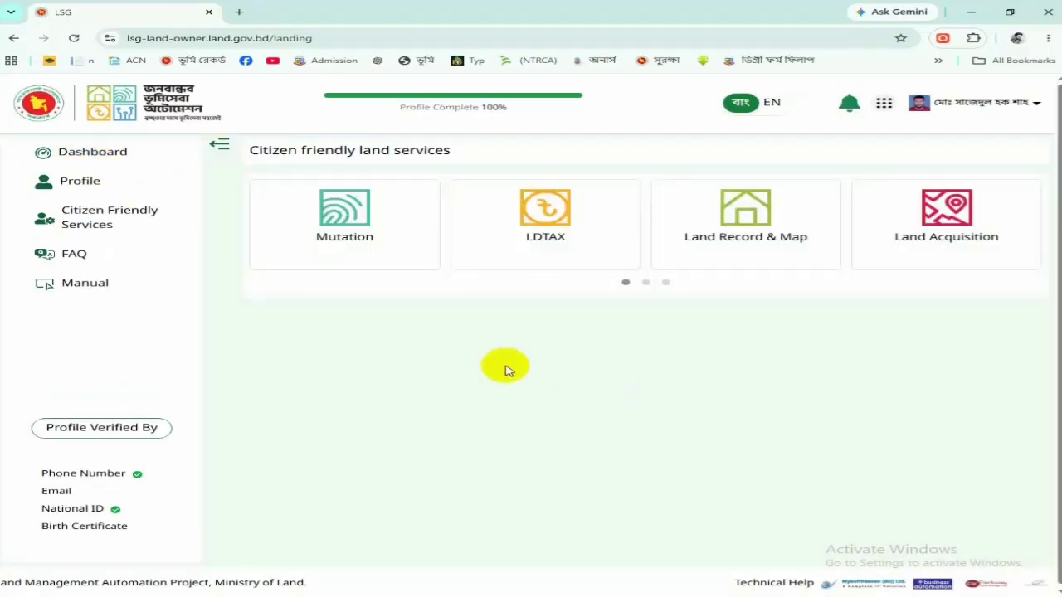
pyautogui.click(337, 214)
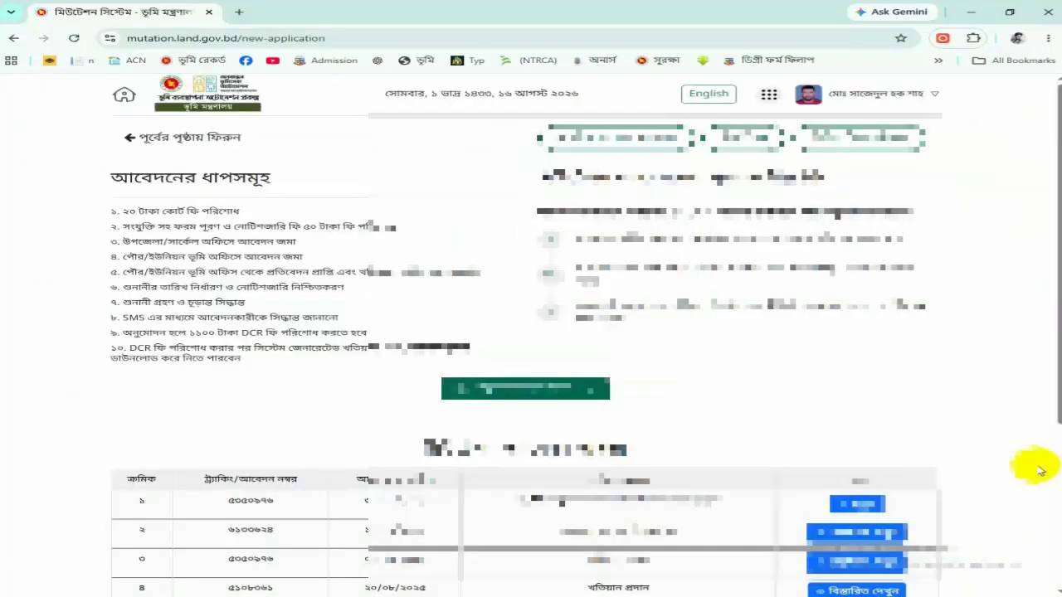
pyautogui.moveTo(1052, 300); pyautogui.dragTo(1042, 407)
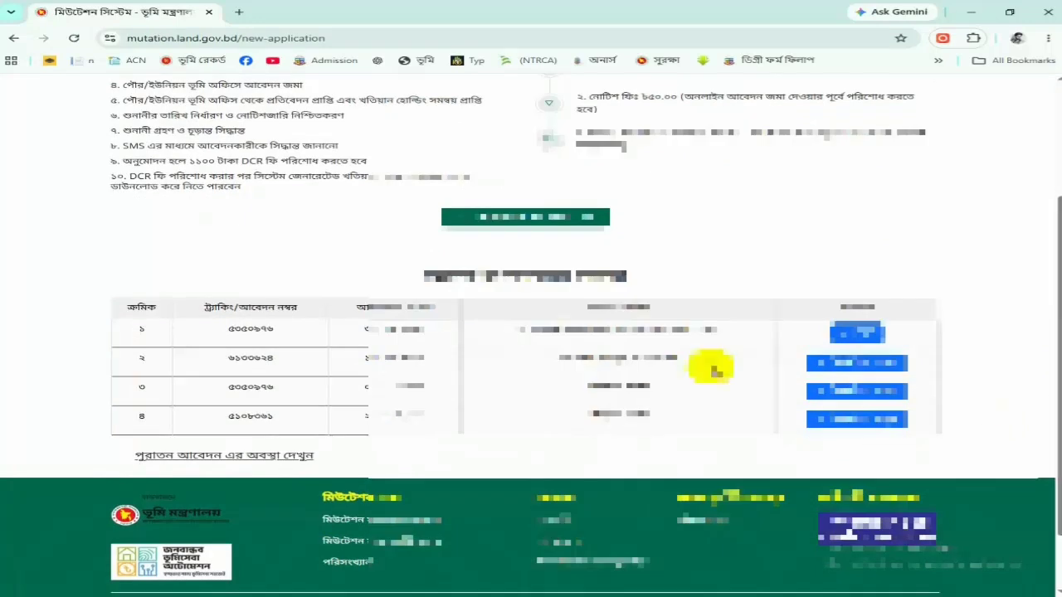
pyautogui.click(863, 362)
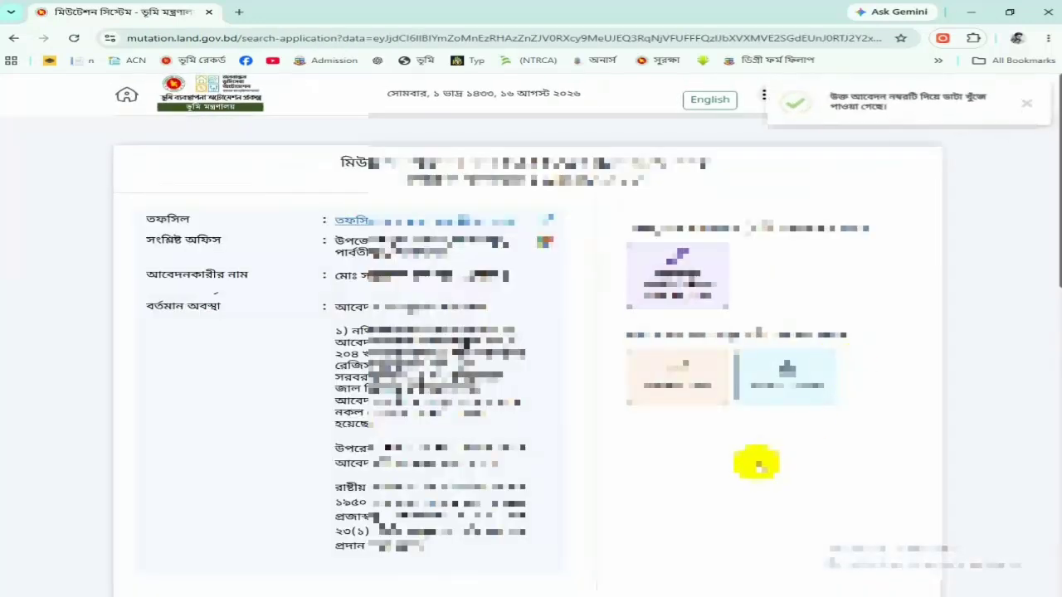
# Open the printable copy of the application and save it as এপ্লিকেশন_প্রিন্ট.pdf on the Practice (E:) drive.
pyautogui.click(686, 383)
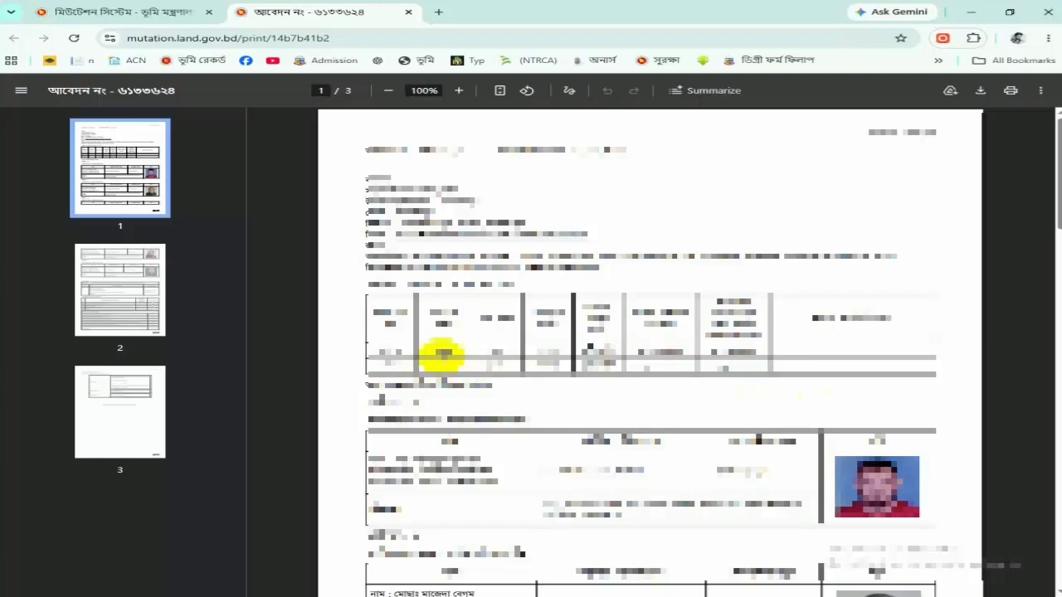
pyautogui.click(981, 93)
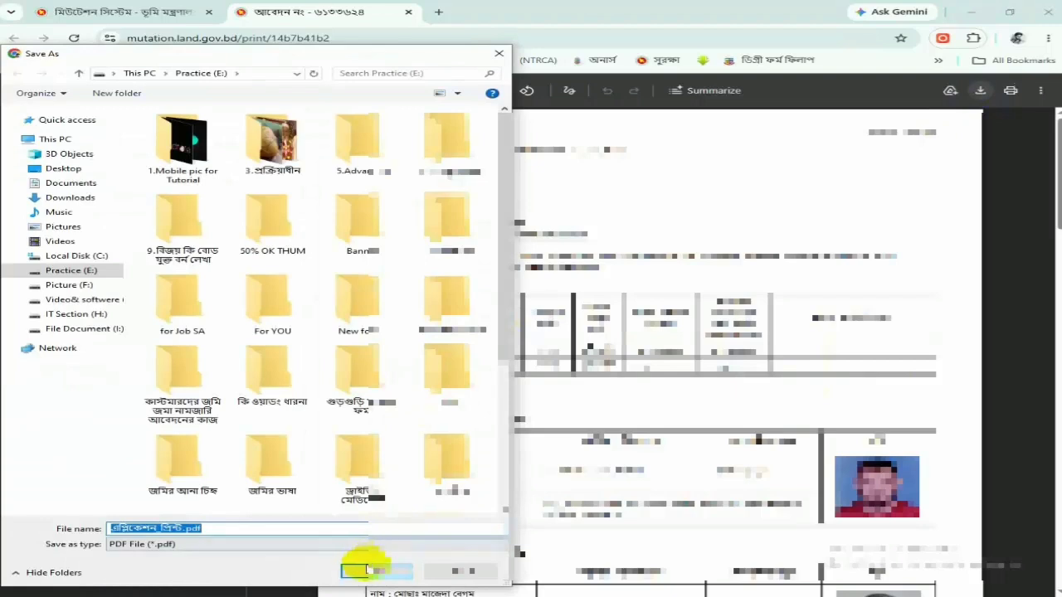
pyautogui.click(378, 574)
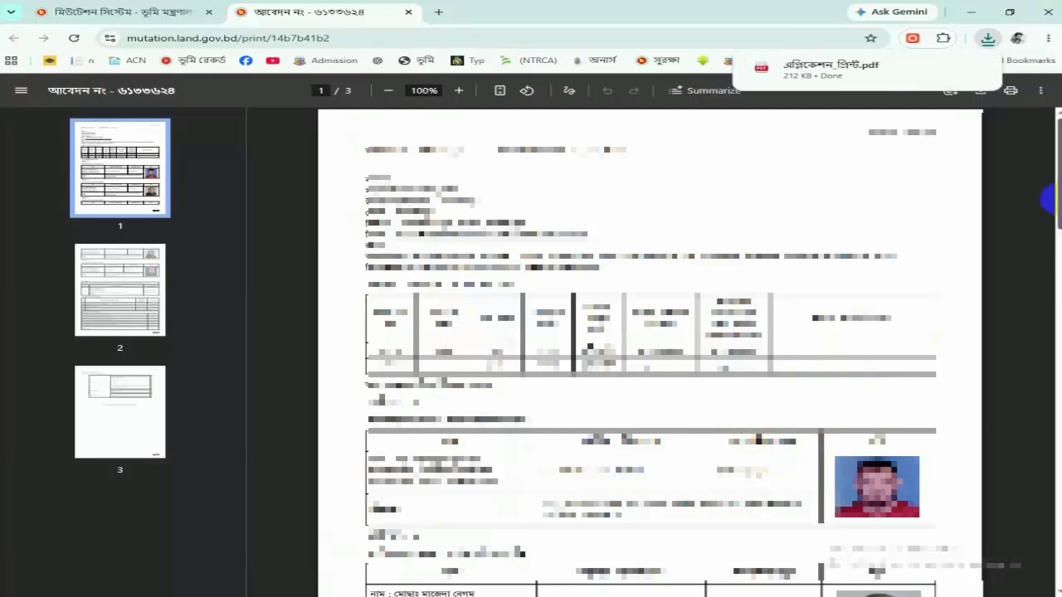
# Review the application PDF, checking the recipients' details and addresses, the grantor information, the attached documents and the declarations.
pyautogui.scroll(-2, 1055, 232)
pyautogui.moveTo(1049, 232); pyautogui.dragTo(1049, 294)
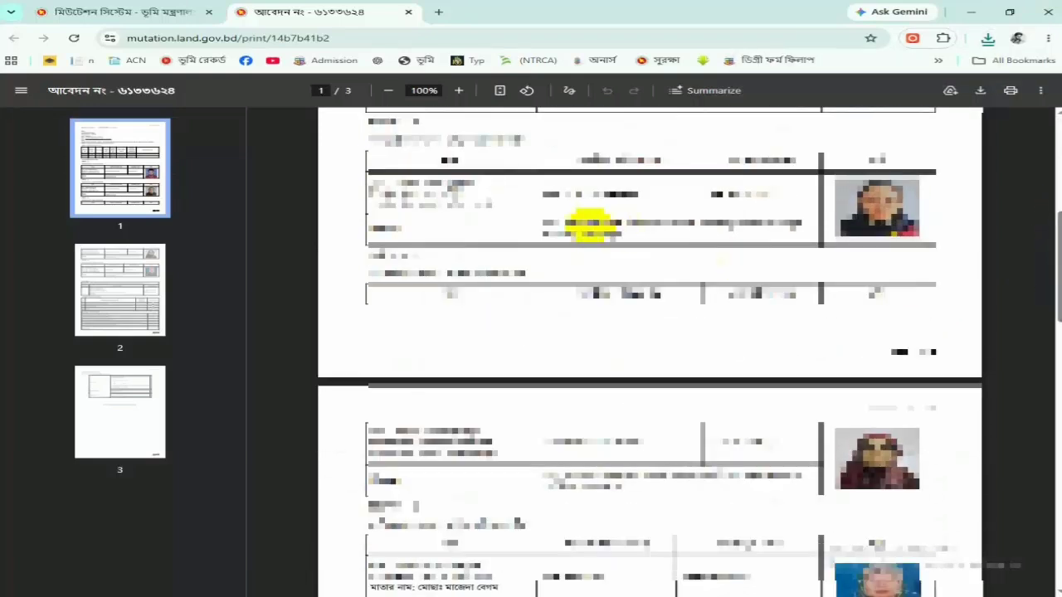
pyautogui.moveTo(541, 224); pyautogui.dragTo(709, 228)
pyautogui.click(654, 234)
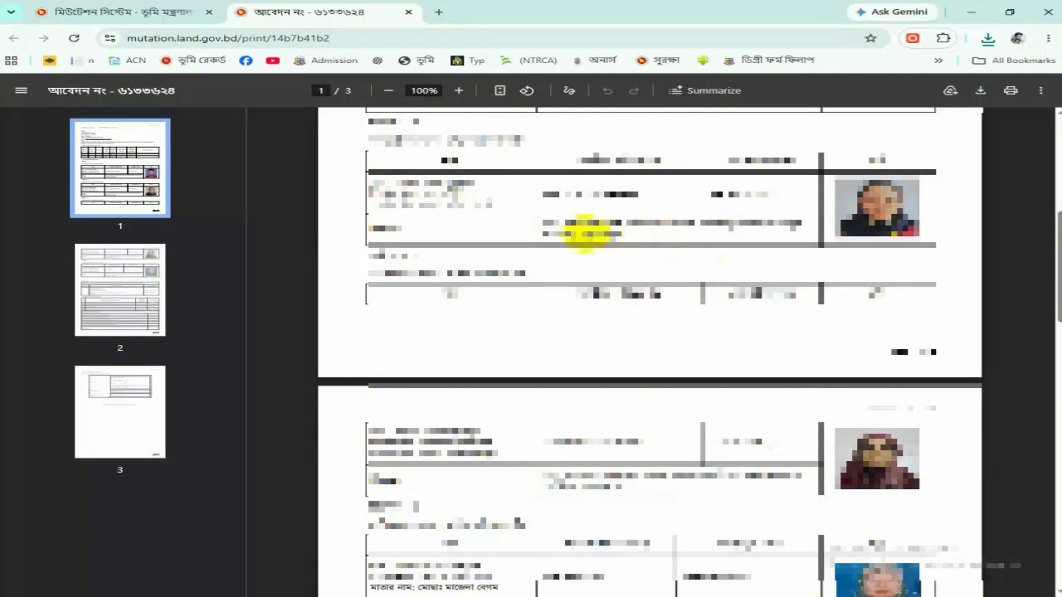
pyautogui.moveTo(544, 222); pyautogui.dragTo(688, 235)
pyautogui.click(688, 234)
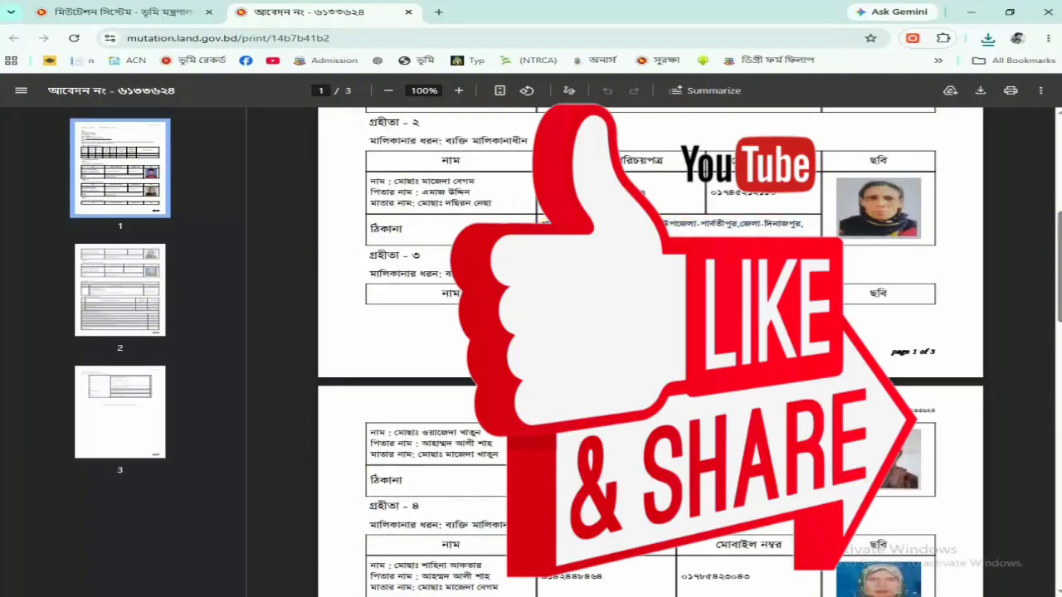
pyautogui.scroll(-3, 650, 353)
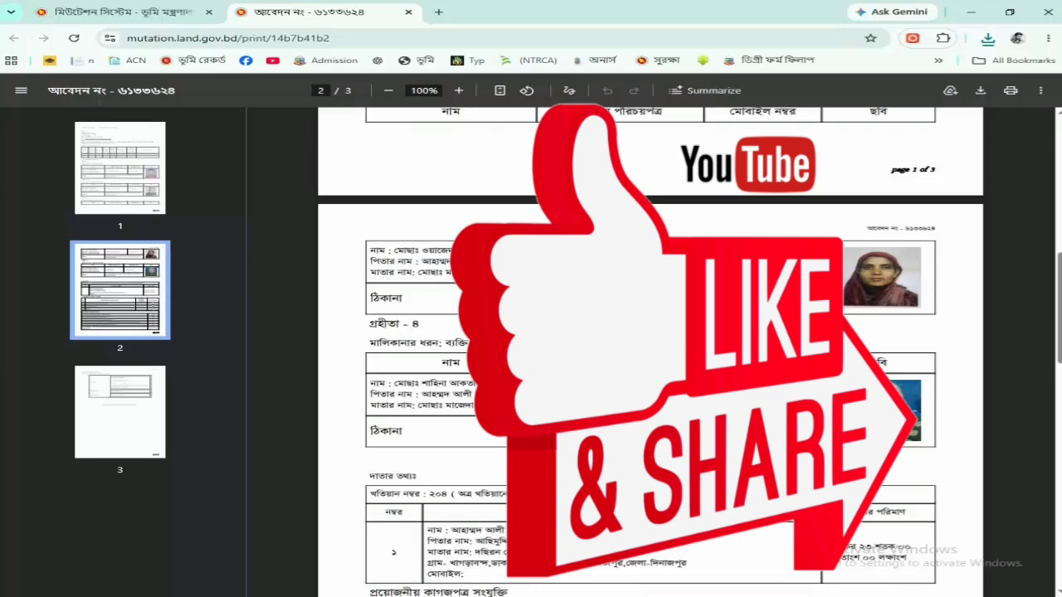
pyautogui.scroll(-7, 650, 353)
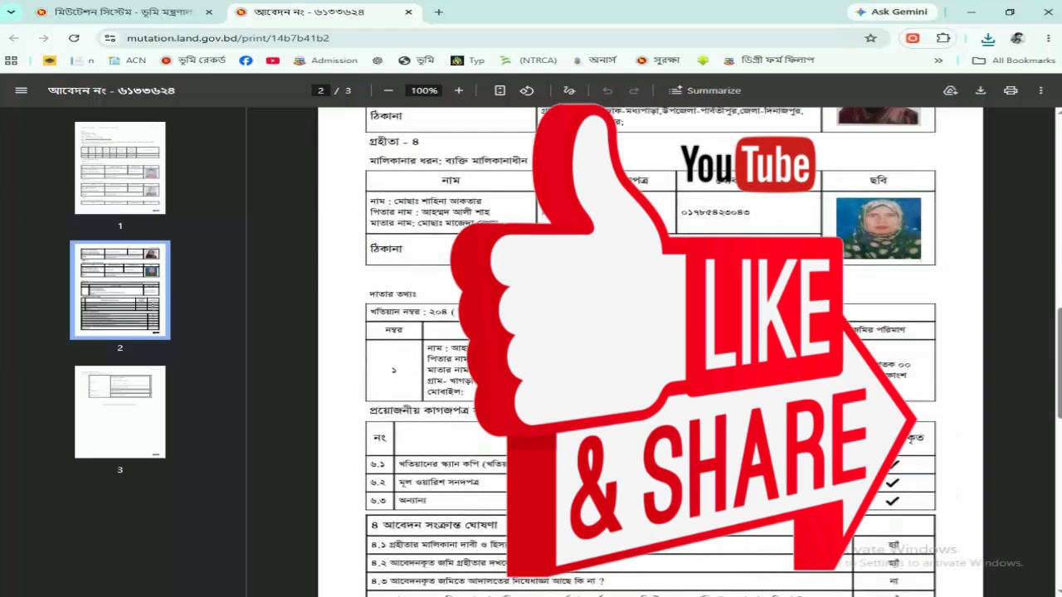
pyautogui.scroll(10, 651, 353)
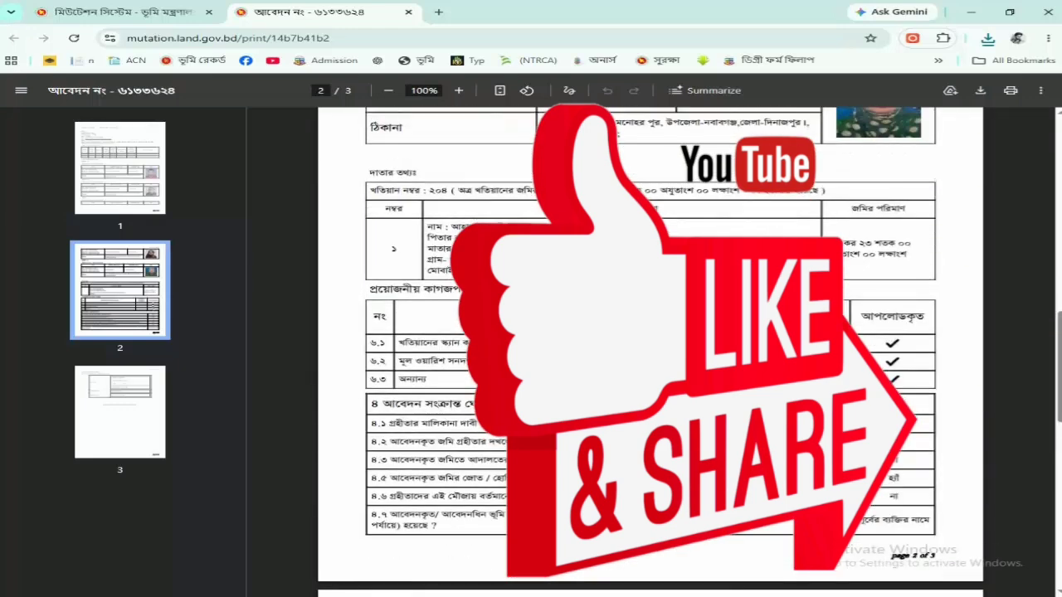
# Return to the application's status page and examine the current status, the decision remarks and the progress chart.
pyautogui.click(133, 11)
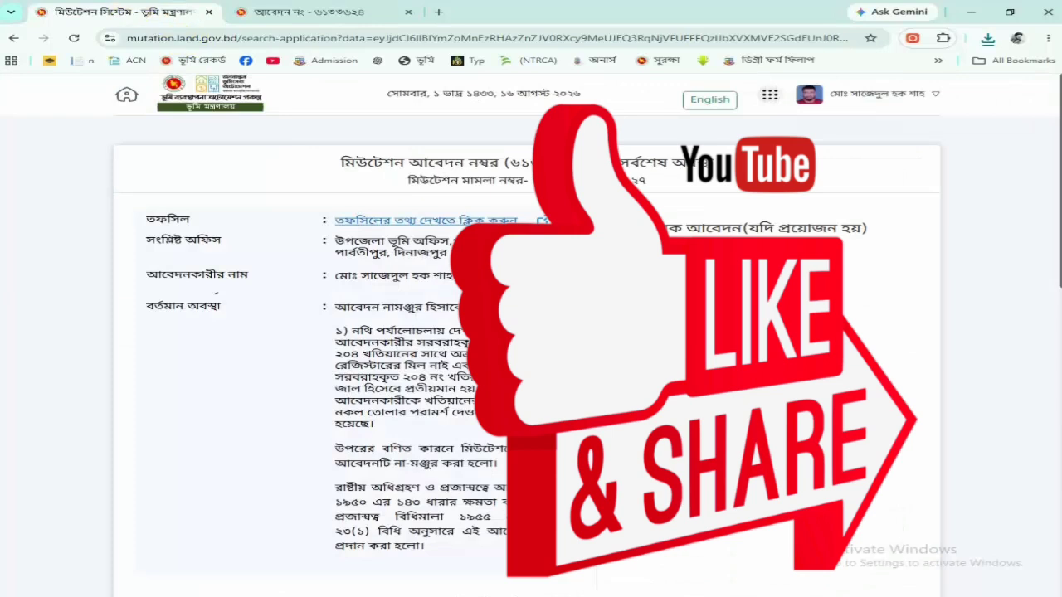
pyautogui.scroll(-2, 362, 235)
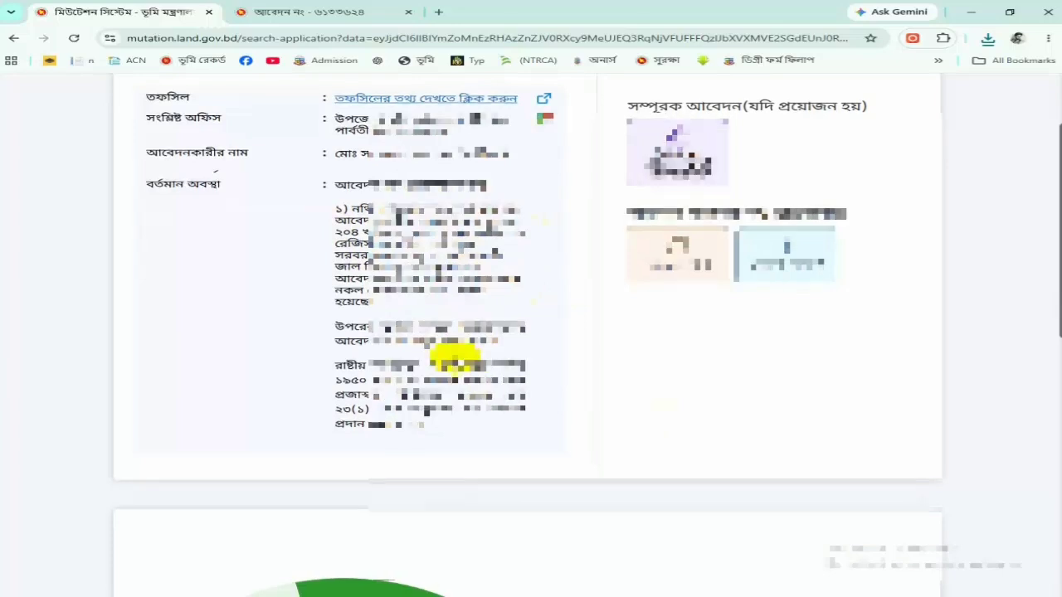
pyautogui.scroll(-2, 454, 358)
pyautogui.moveTo(356, 207); pyautogui.dragTo(517, 209)
pyautogui.click(711, 275)
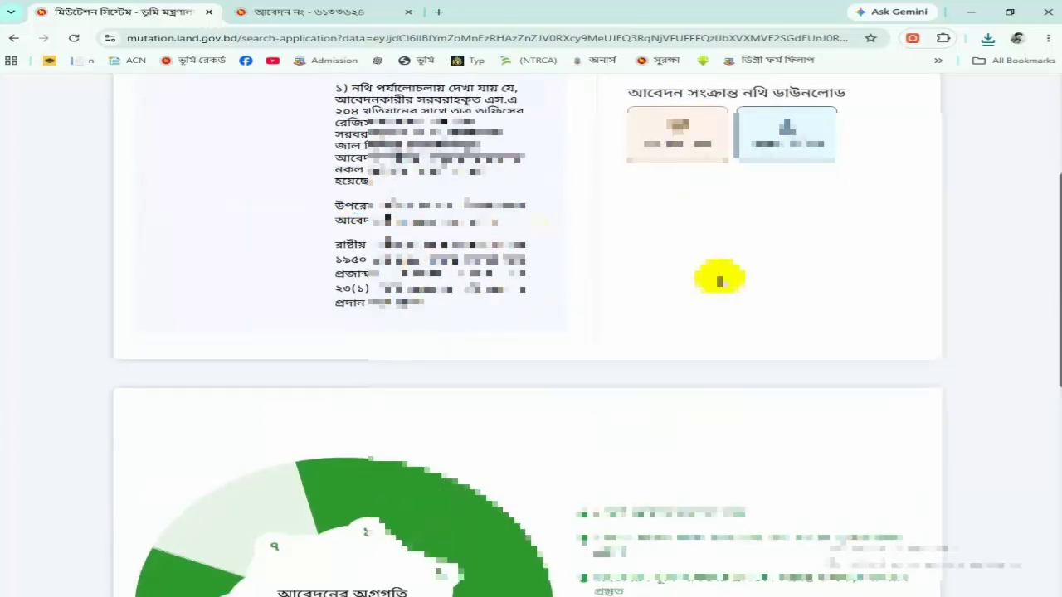
pyautogui.scroll(-7, 730, 295)
pyautogui.scroll(7, 790, 405)
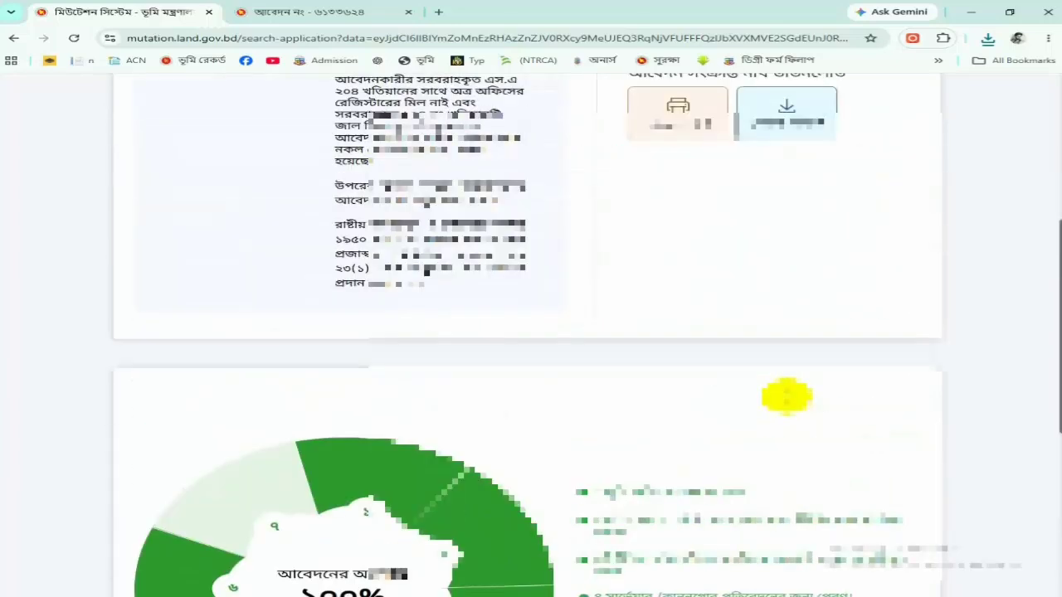
pyautogui.scroll(3, 786, 396)
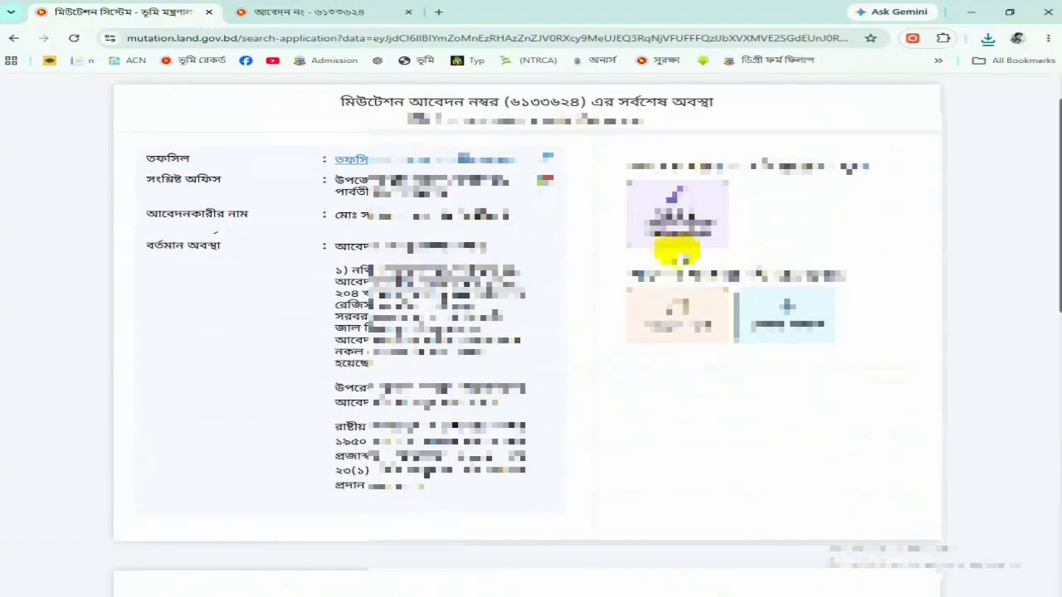
pyautogui.scroll(1, 730, 348)
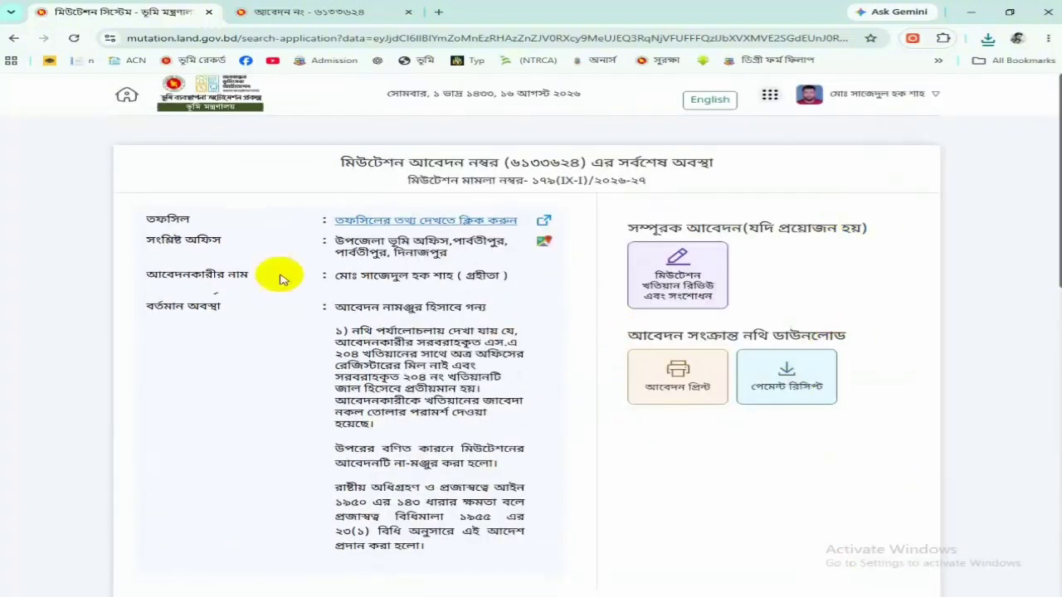
# Go back to the mutation application page, start a new application, and choose to pay the 20 taka court fee.
pyautogui.click(16, 40)
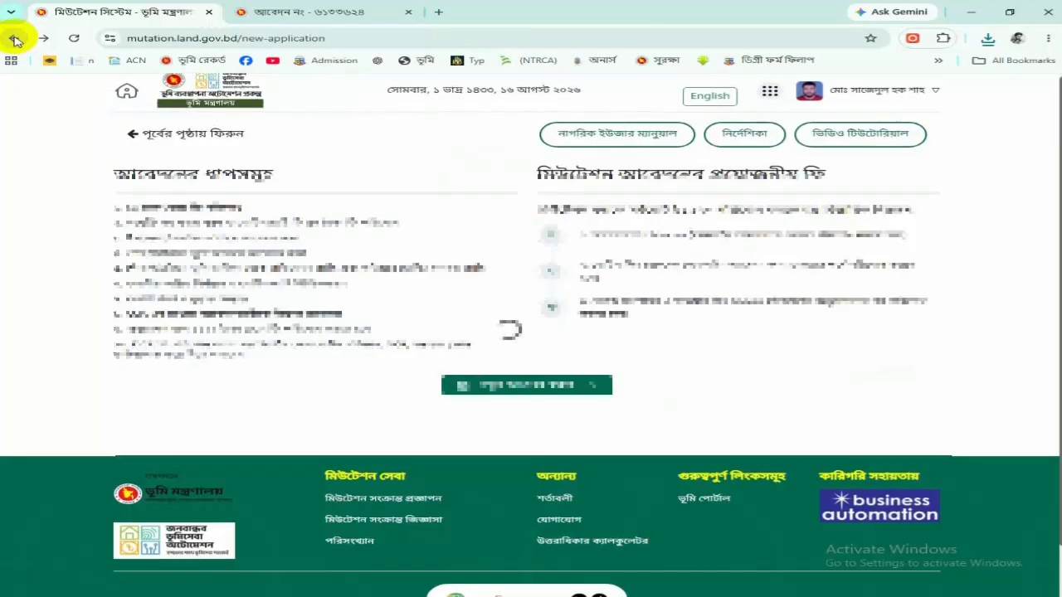
pyautogui.scroll(-1, 833, 432)
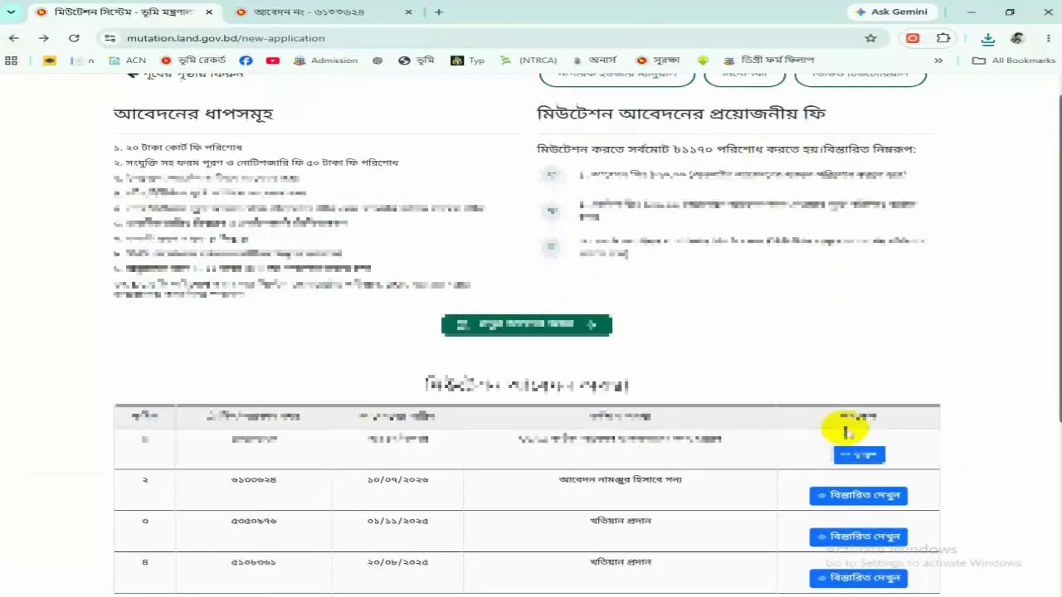
pyautogui.click(533, 329)
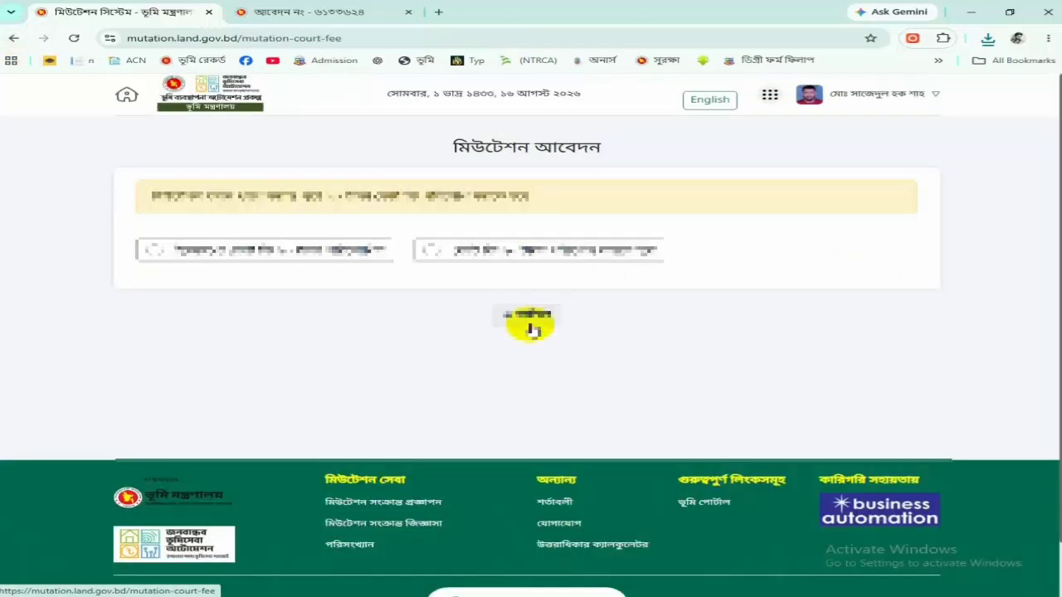
pyautogui.click(430, 252)
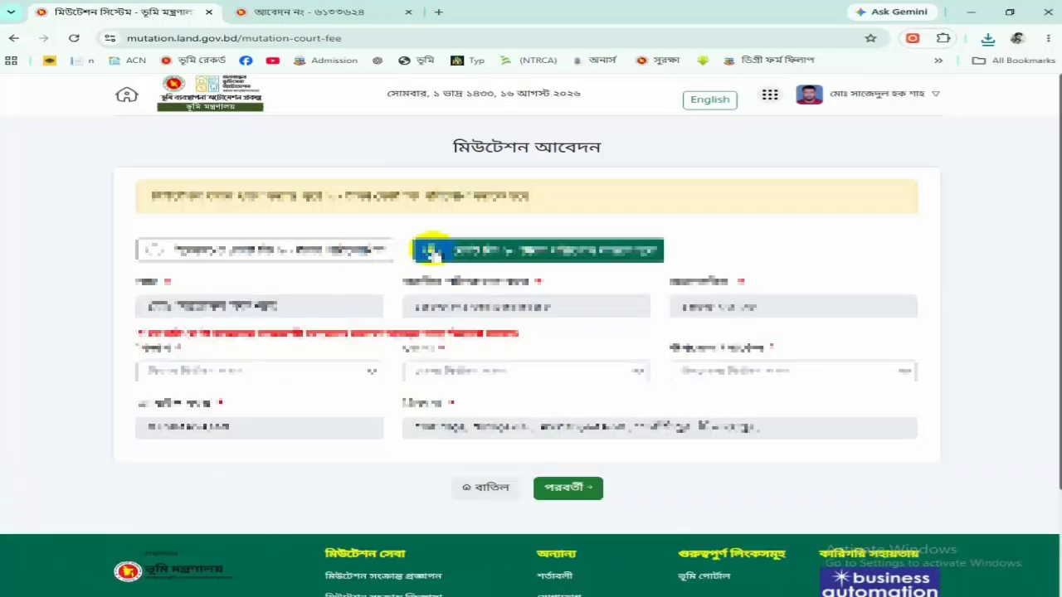
# Set the division to রংপুর, the district to দিনাজপুর and the upazila to পার্বতীপুর, and continue to the court fee payment page.
pyautogui.click(258, 371)
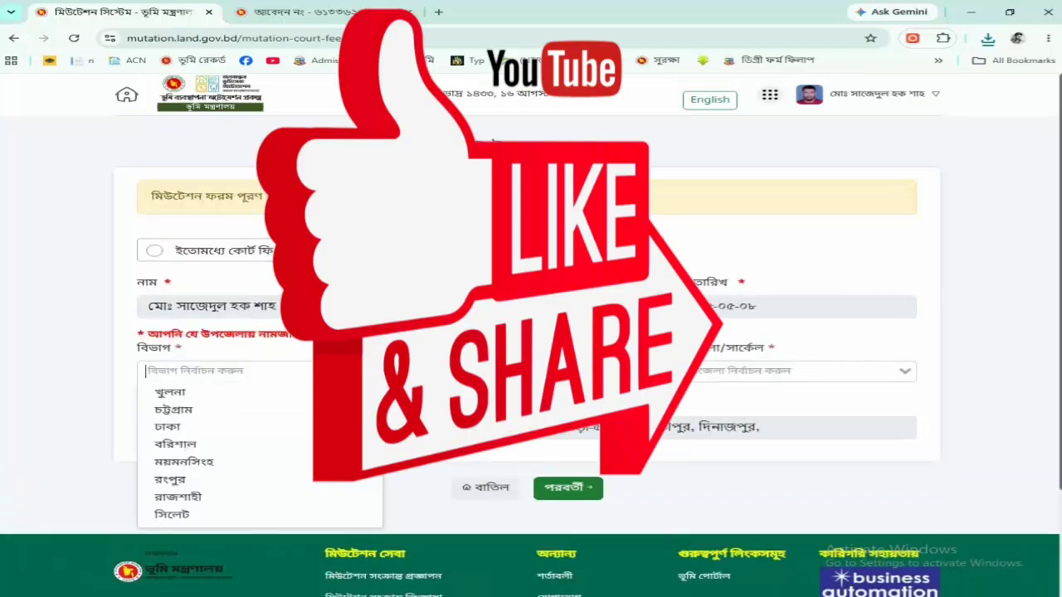
pyautogui.click(193, 480)
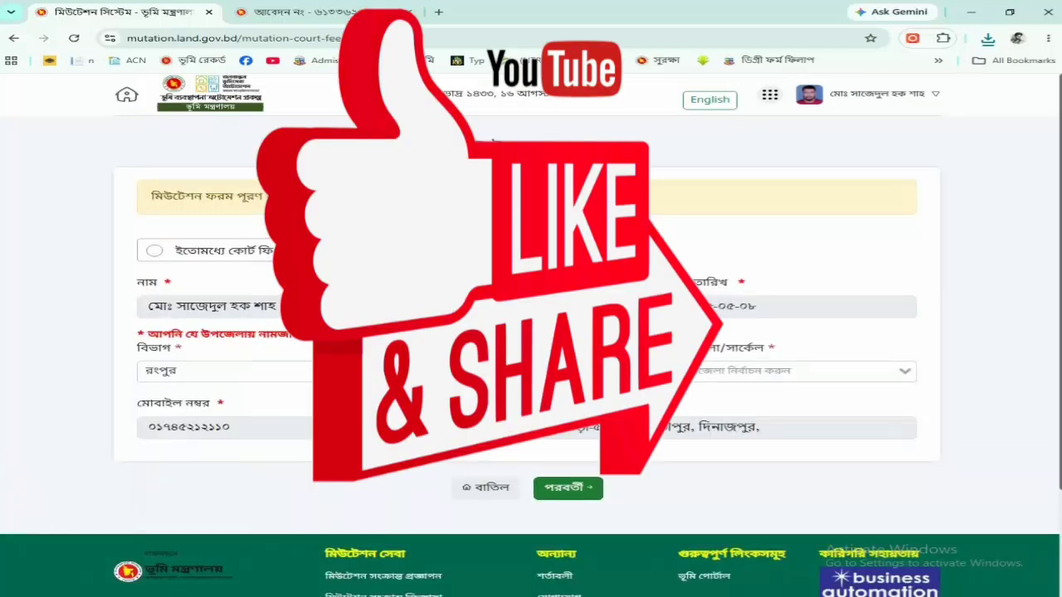
pyautogui.click(515, 370)
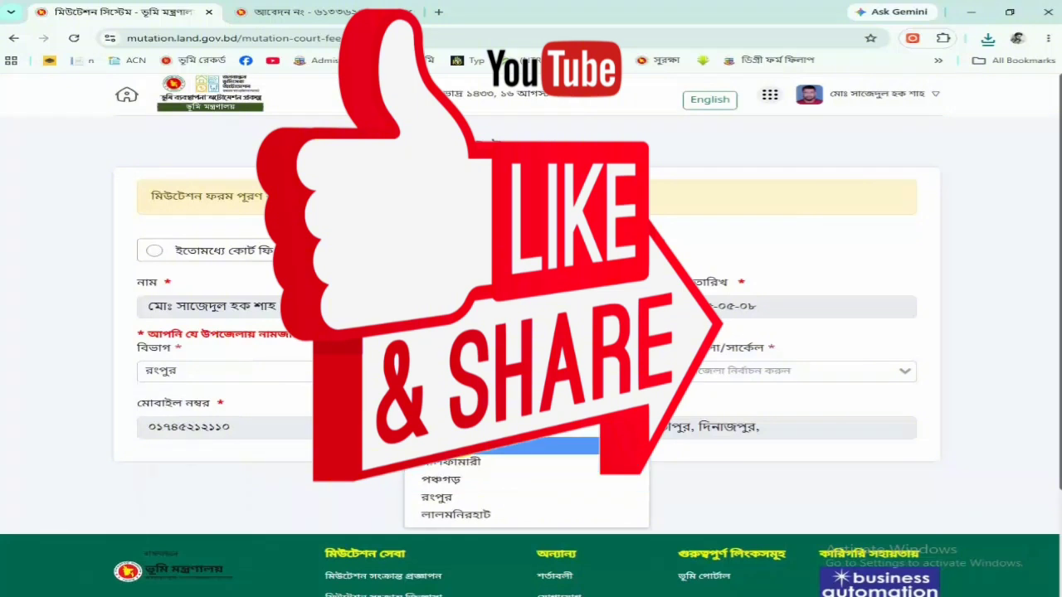
pyautogui.click(463, 446)
pyautogui.click(750, 372)
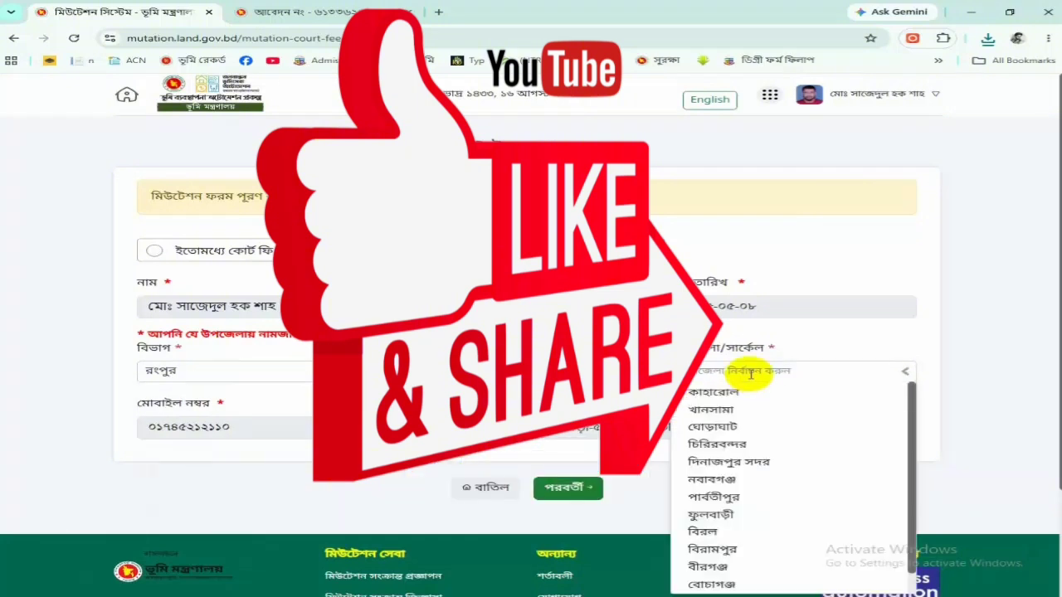
pyautogui.click(735, 496)
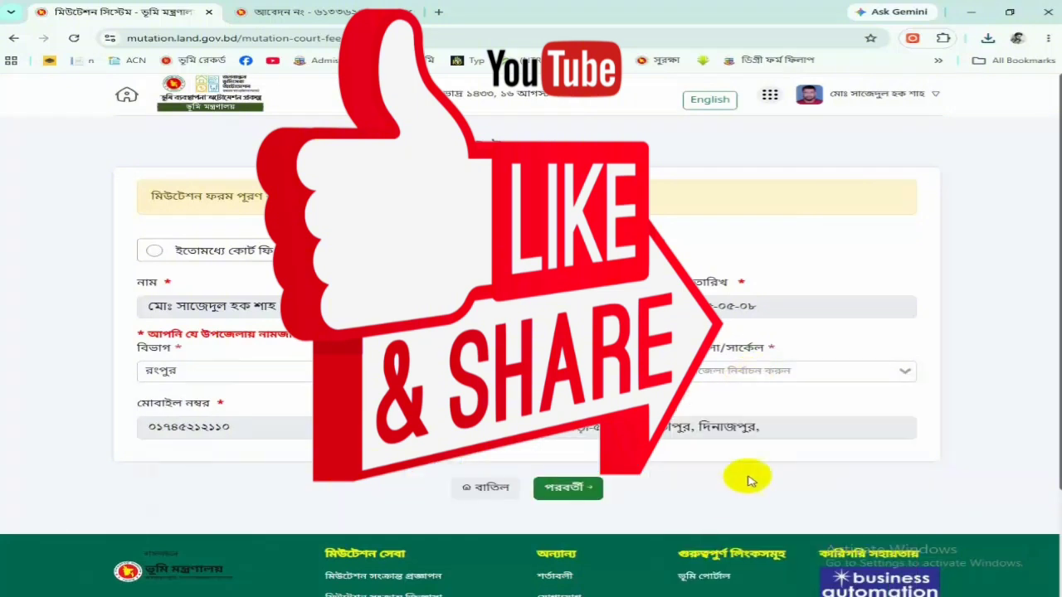
pyautogui.scroll(-2, 799, 407)
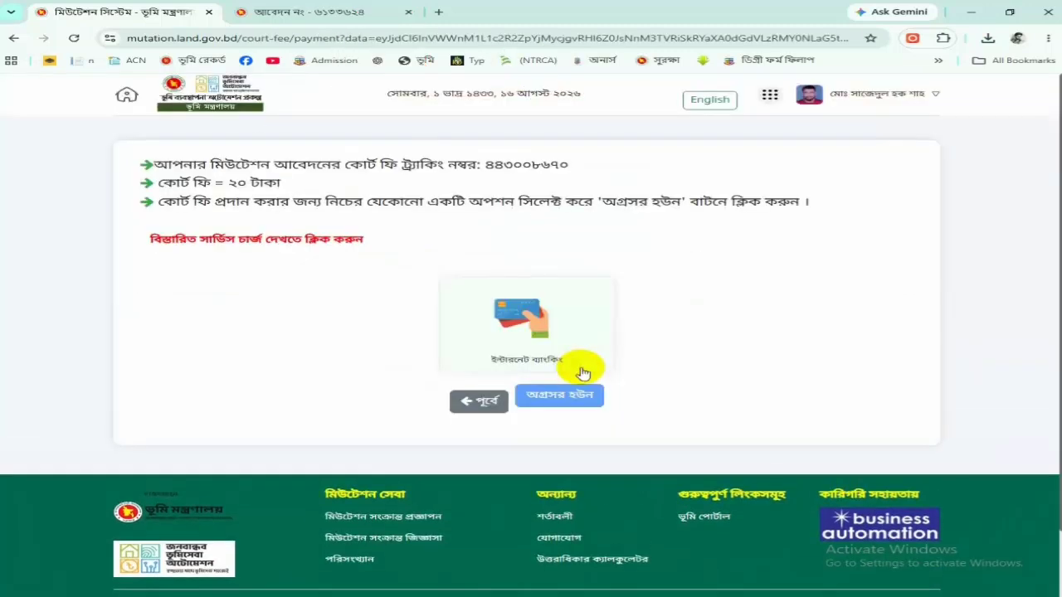
# Choose internet banking for the court fee, proceed to the payment gateway, and select LSG Payment.
pyautogui.click(542, 340)
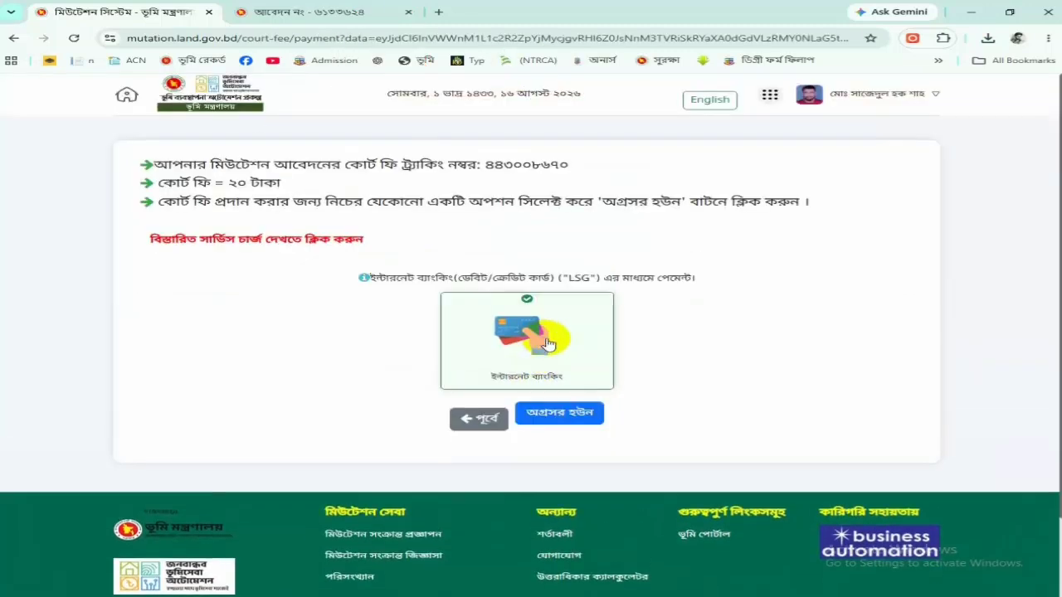
pyautogui.click(561, 408)
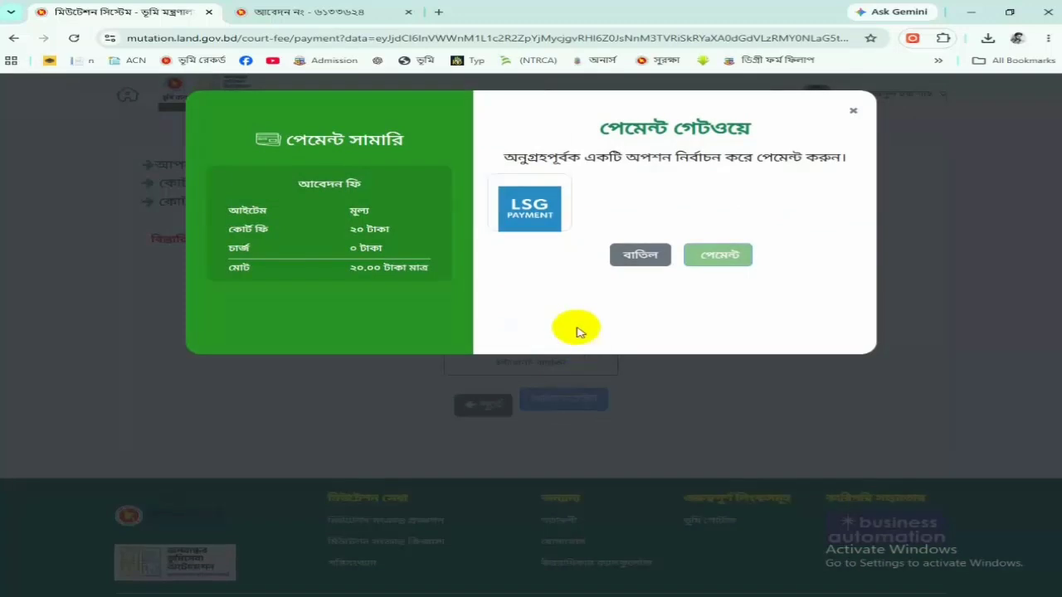
pyautogui.click(538, 219)
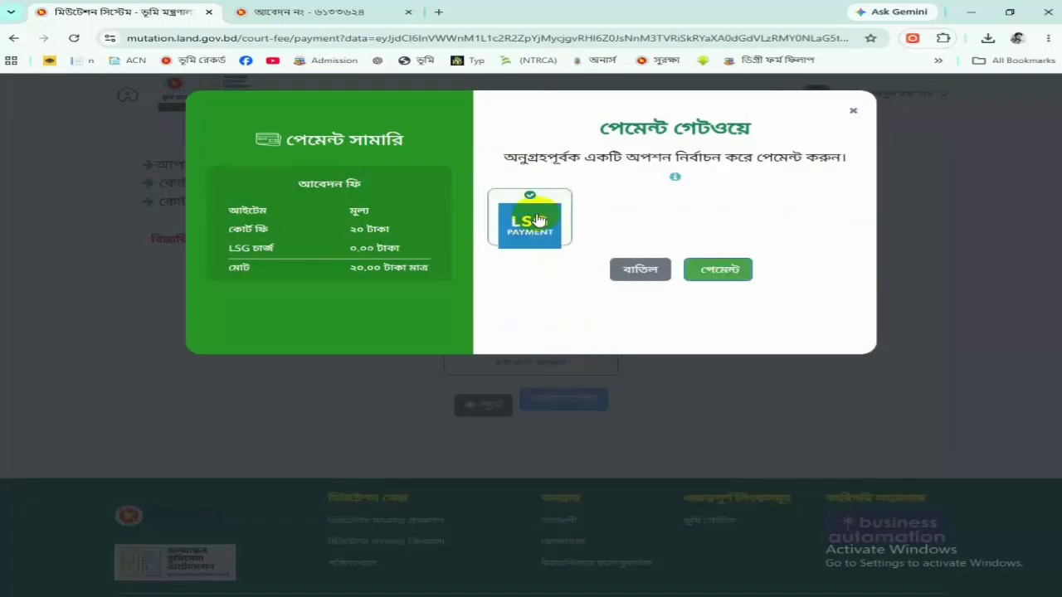
# Proceed with the court fee payment and choose এ চালান as the payment method to reach the challan page.
pyautogui.click(717, 268)
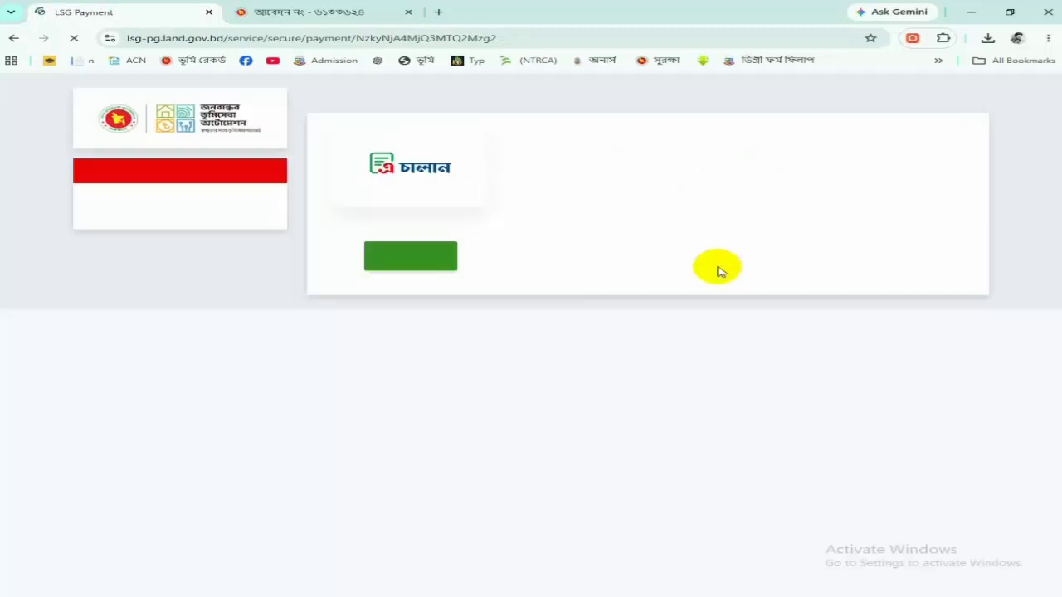
pyautogui.click(419, 174)
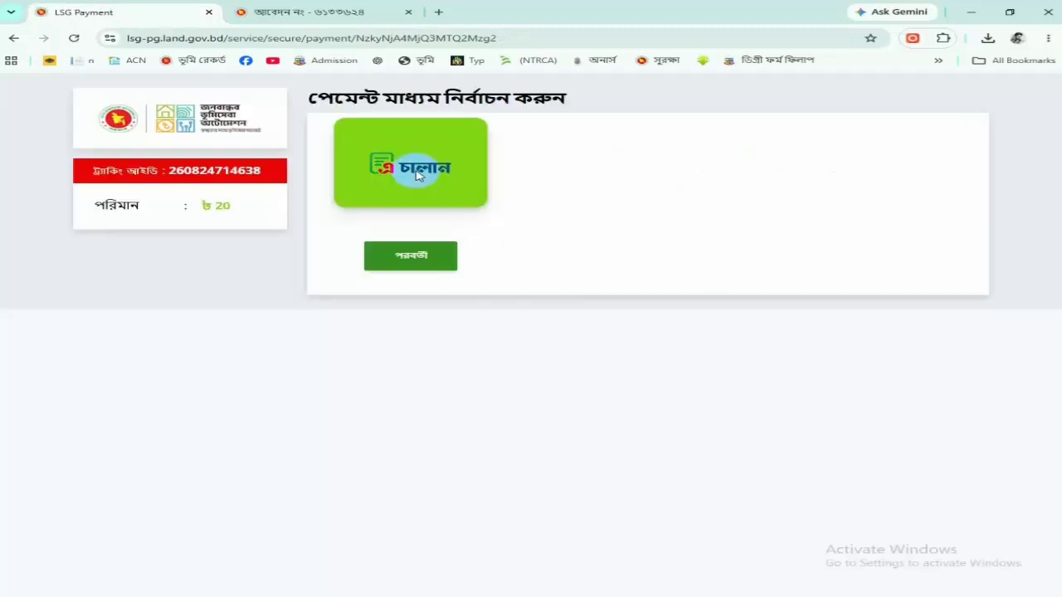
pyautogui.click(399, 261)
pyautogui.click(620, 127)
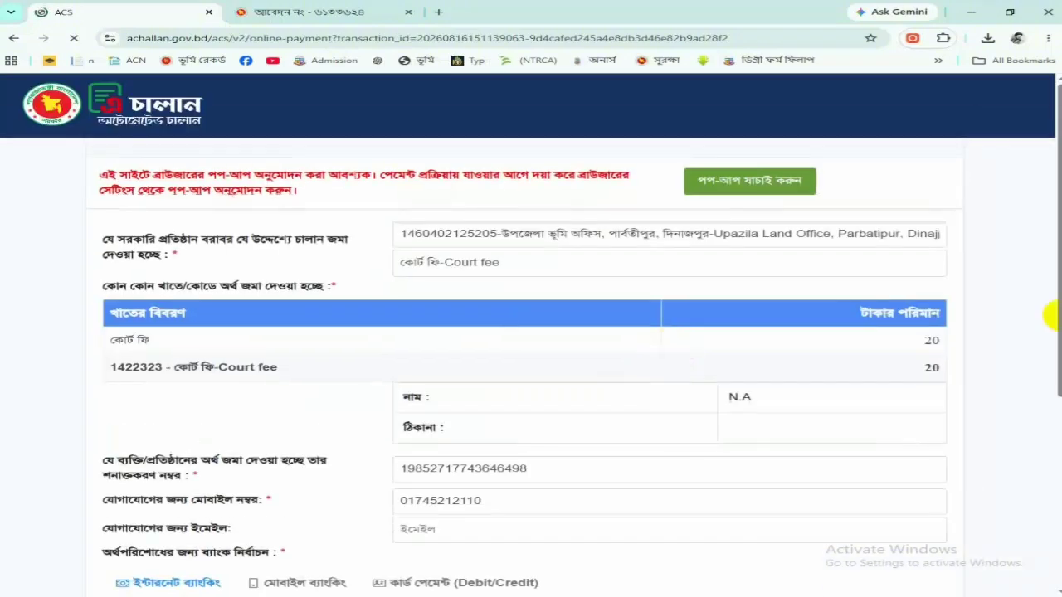
# Choose mobile banking with bKash for the challan, save it, and proceed to the bKash payment gateway.
pyautogui.moveTo(1050, 199); pyautogui.dragTo(1052, 405)
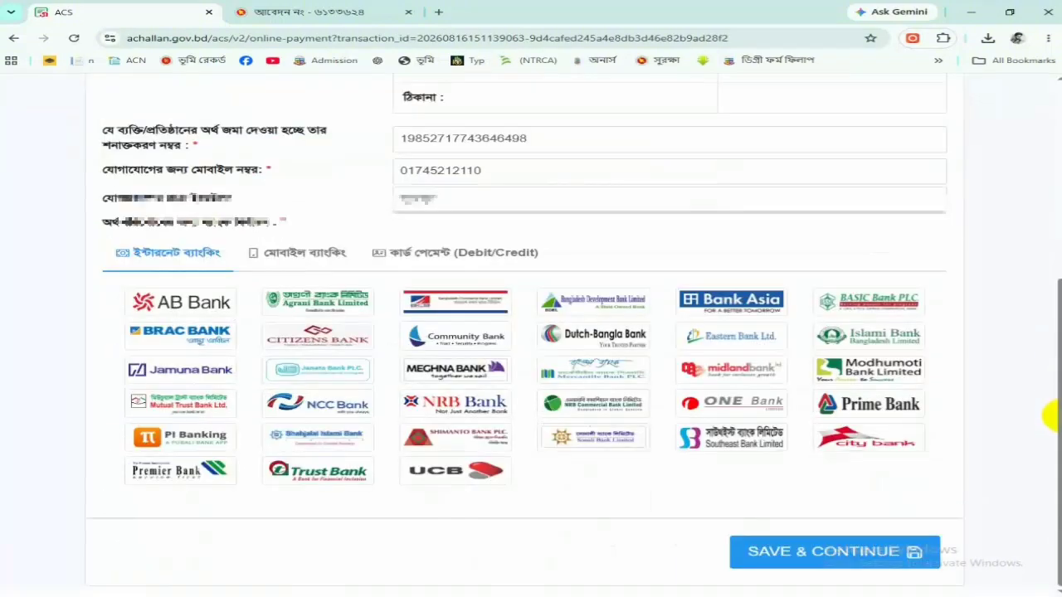
pyautogui.click(309, 253)
pyautogui.click(230, 408)
pyautogui.click(820, 550)
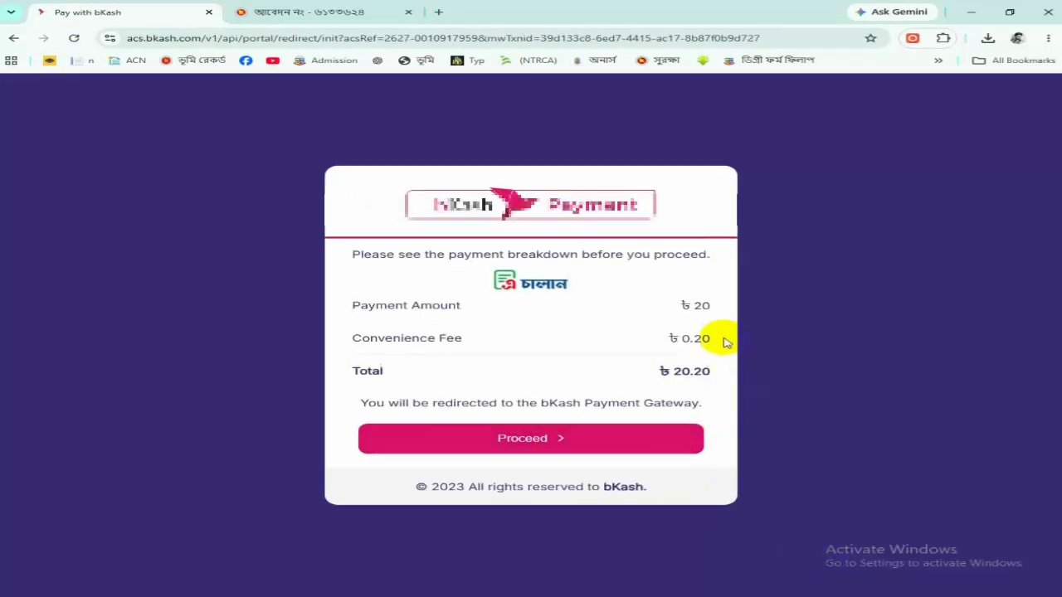
pyautogui.click(576, 444)
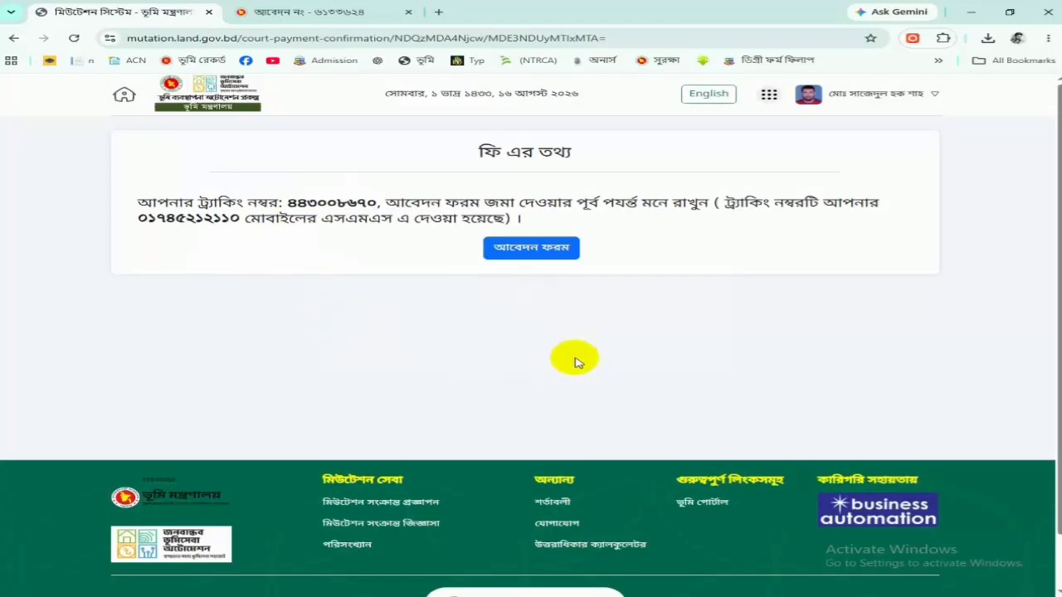
# Open the application form and select সরাসরি রেকর্ডীয় মালিকের খতিয়ান হতে as the source, with উত্তরাধিকার as the means of ownership.
pyautogui.click(543, 252)
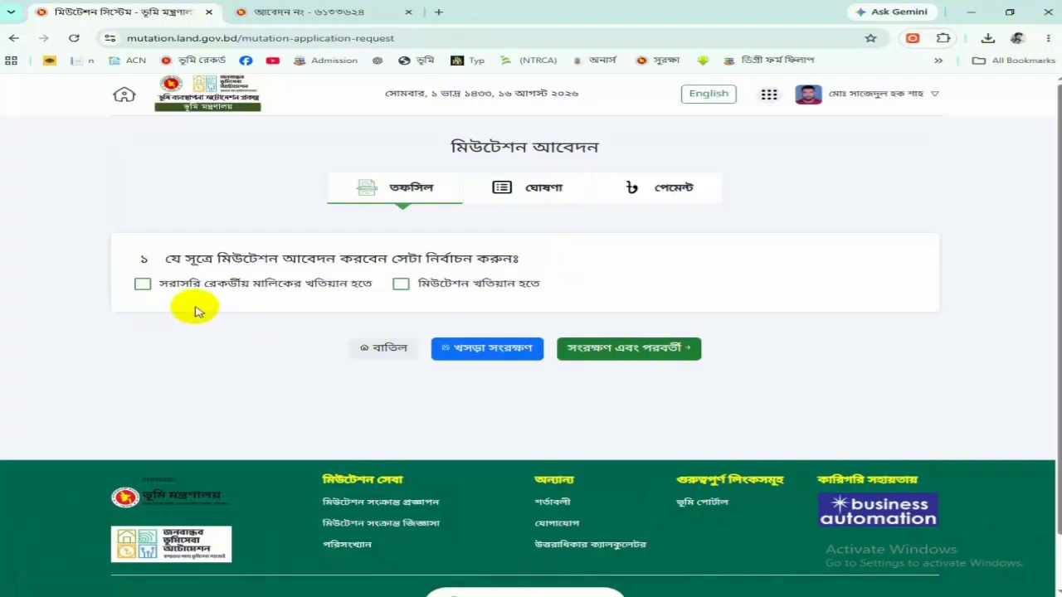
pyautogui.click(143, 285)
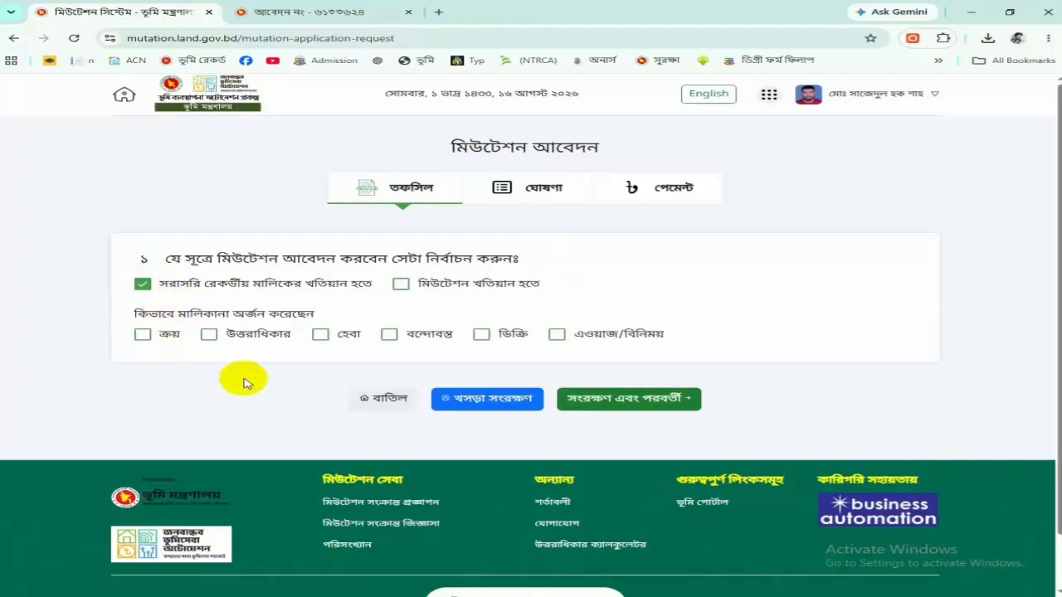
pyautogui.click(208, 335)
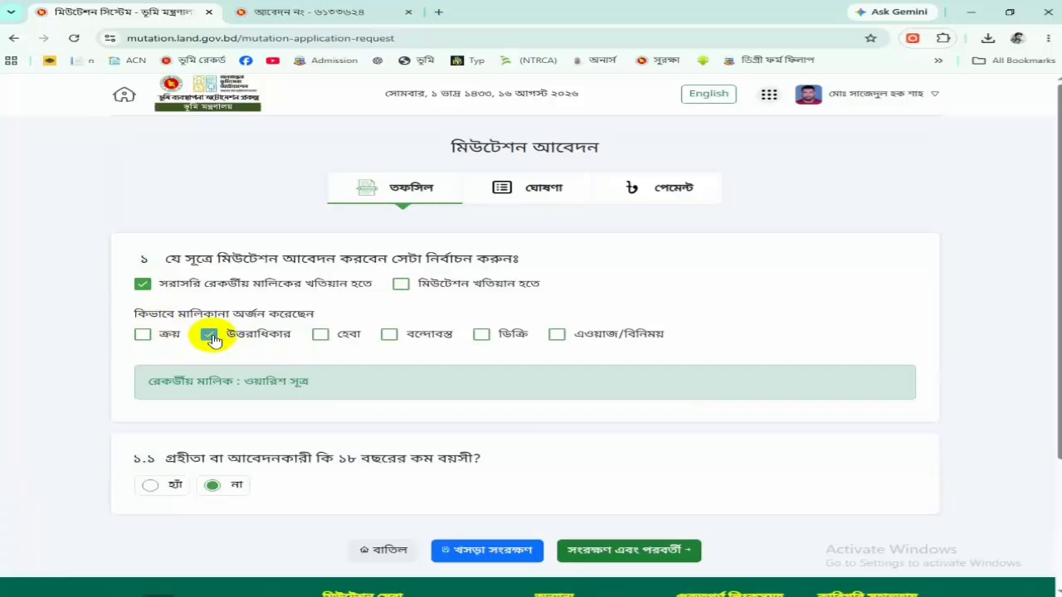
# Set the mouza in the inherited land schedule to মধ্যপাড়া (জে এল নং : ১৮০).
pyautogui.moveTo(1052, 220); pyautogui.dragTo(1055, 325)
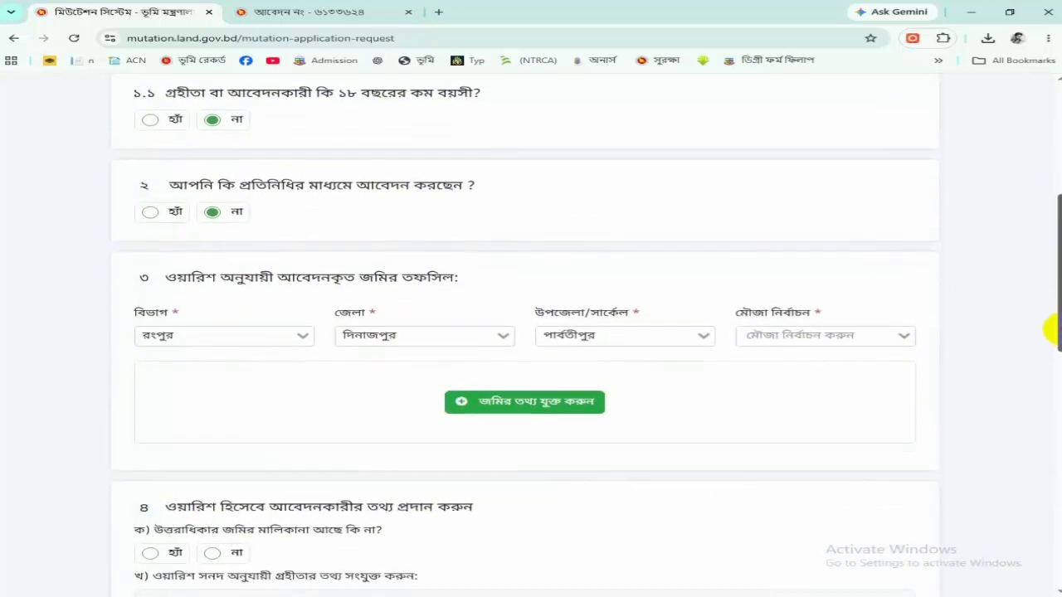
pyautogui.click(784, 341)
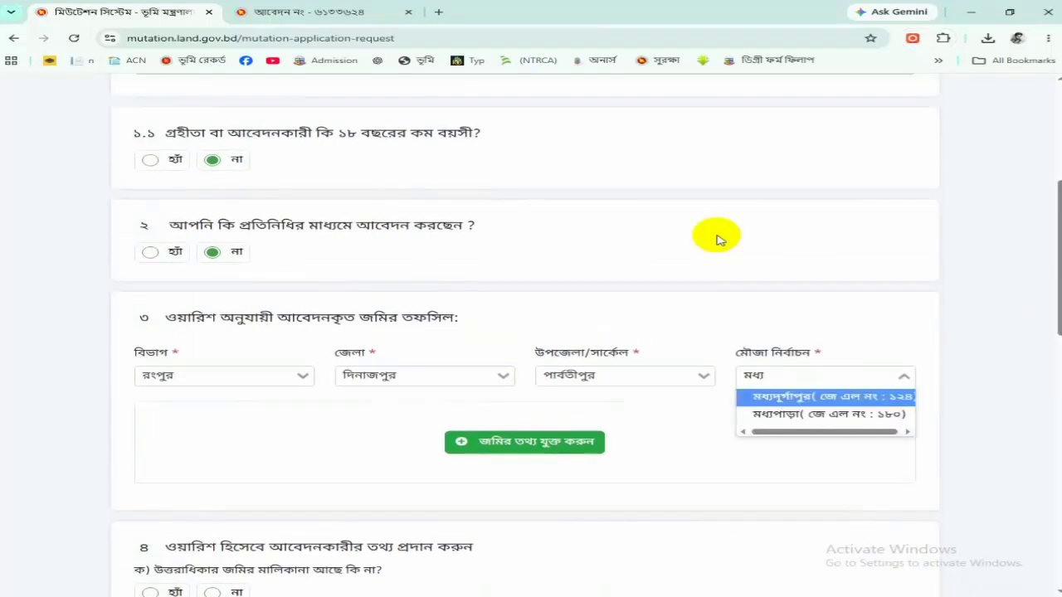
pyautogui.click(788, 414)
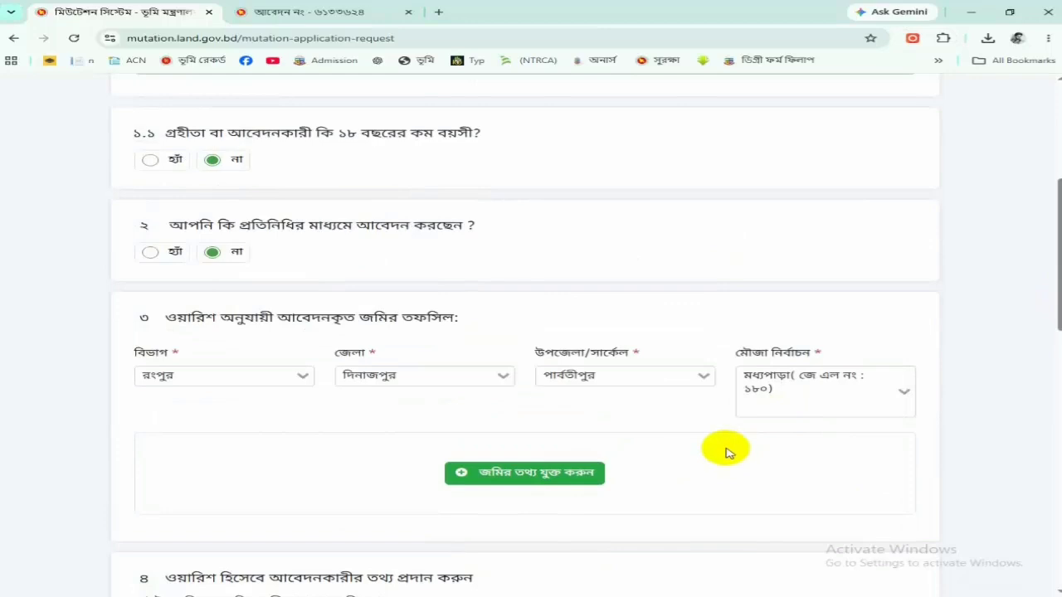
pyautogui.scroll(-1, 699, 452)
# Start a land entry with holding number "-", survey name এস এ and khatian number ২০৪.
pyautogui.click(552, 415)
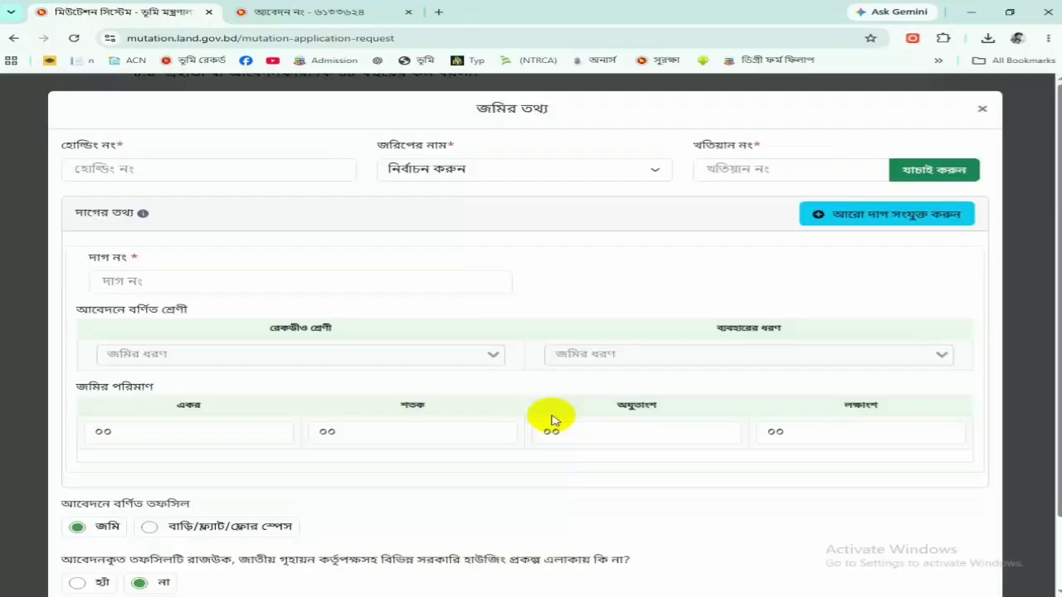
pyautogui.click(238, 168)
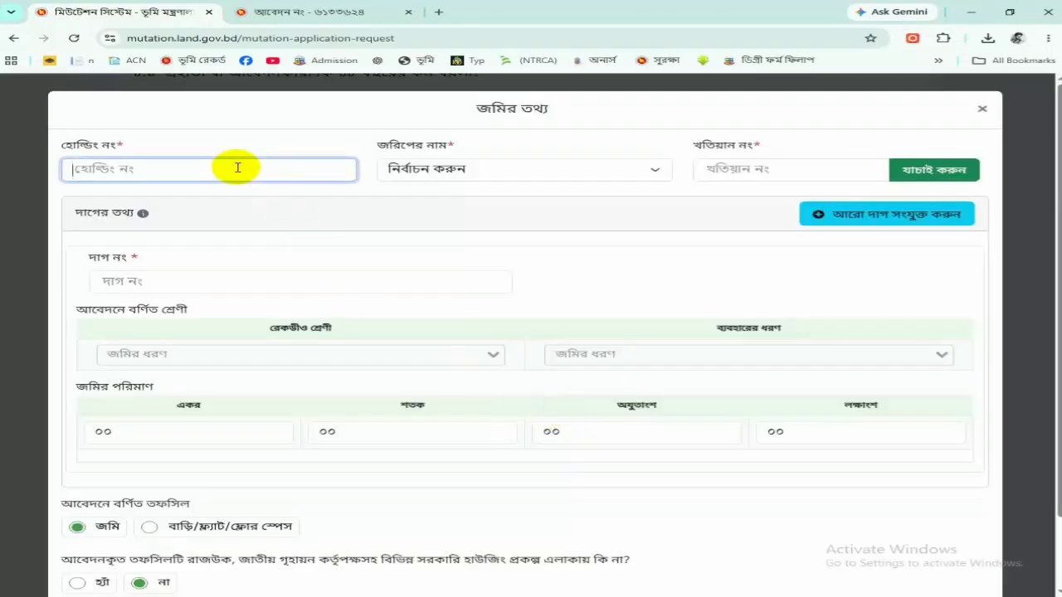
pyautogui.click(491, 170)
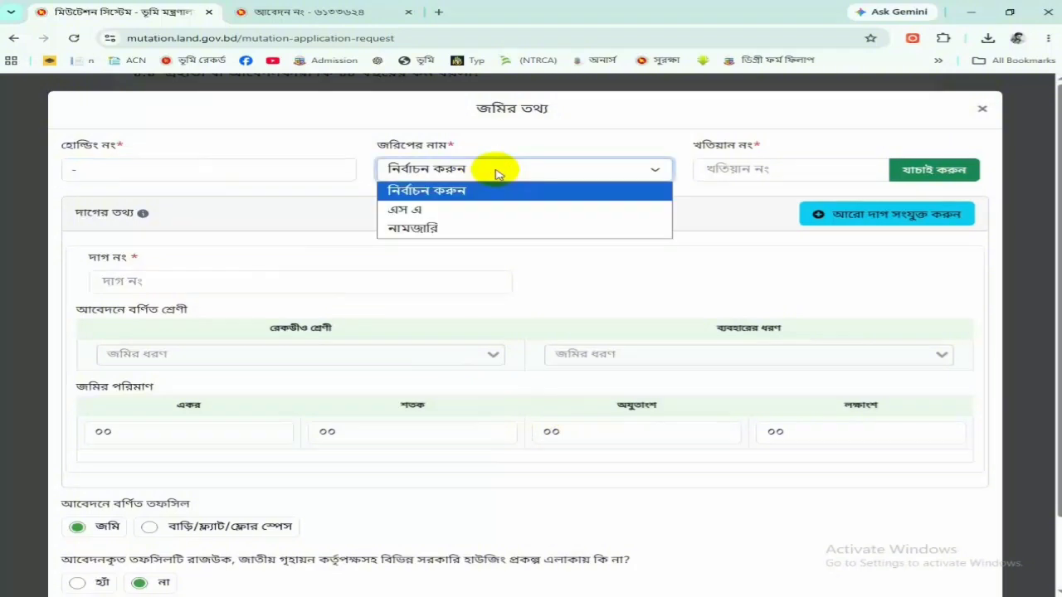
pyautogui.click(405, 207)
pyautogui.click(740, 170)
pyautogui.write('২০৪')
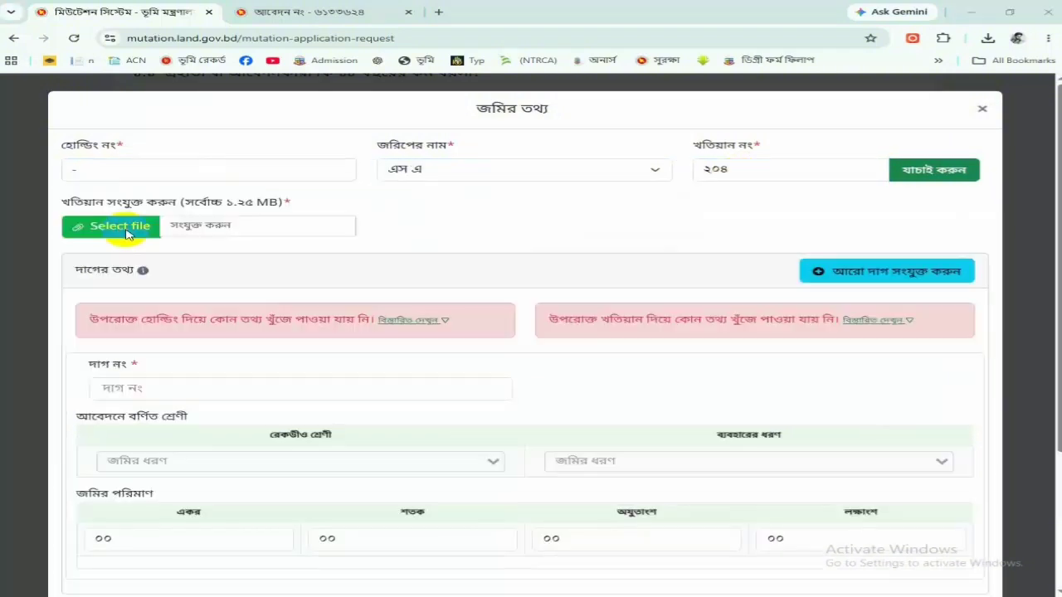
# Attach SA 204.pdf as the khatian document of the land entry.
pyautogui.click(116, 226)
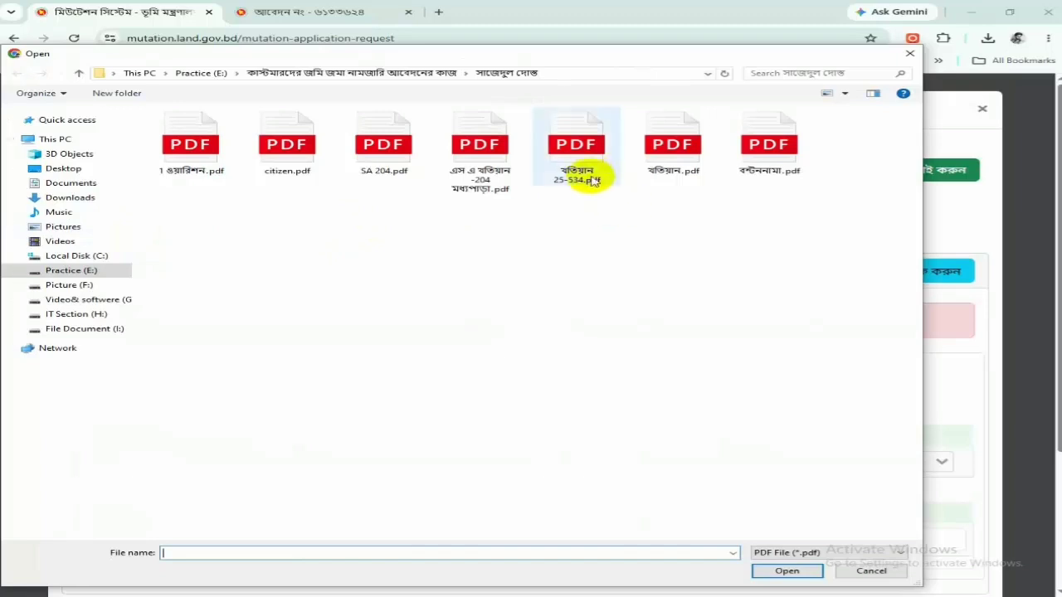
pyautogui.click(384, 166)
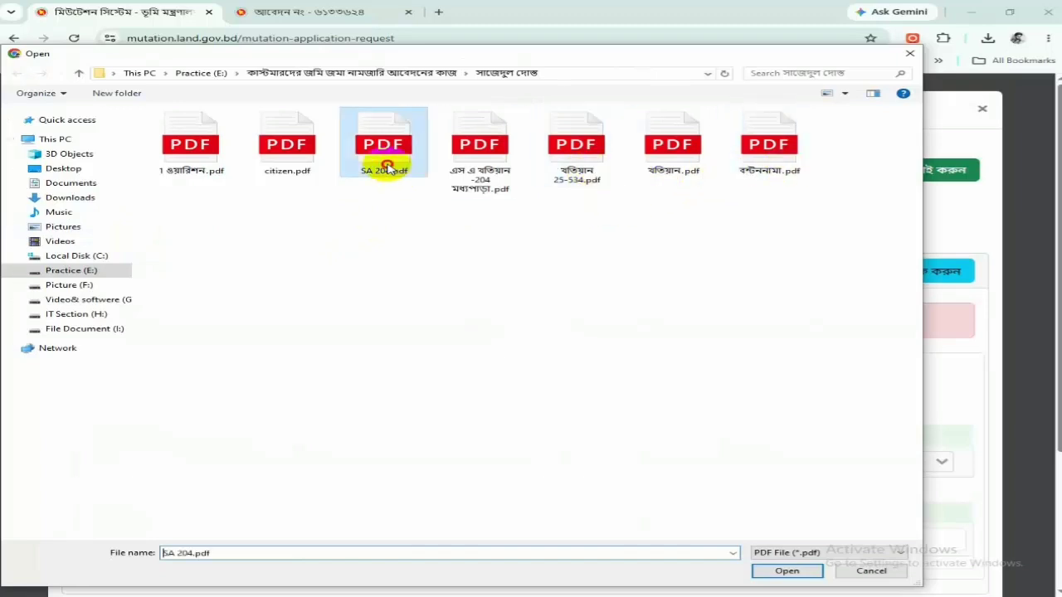
pyautogui.click(788, 570)
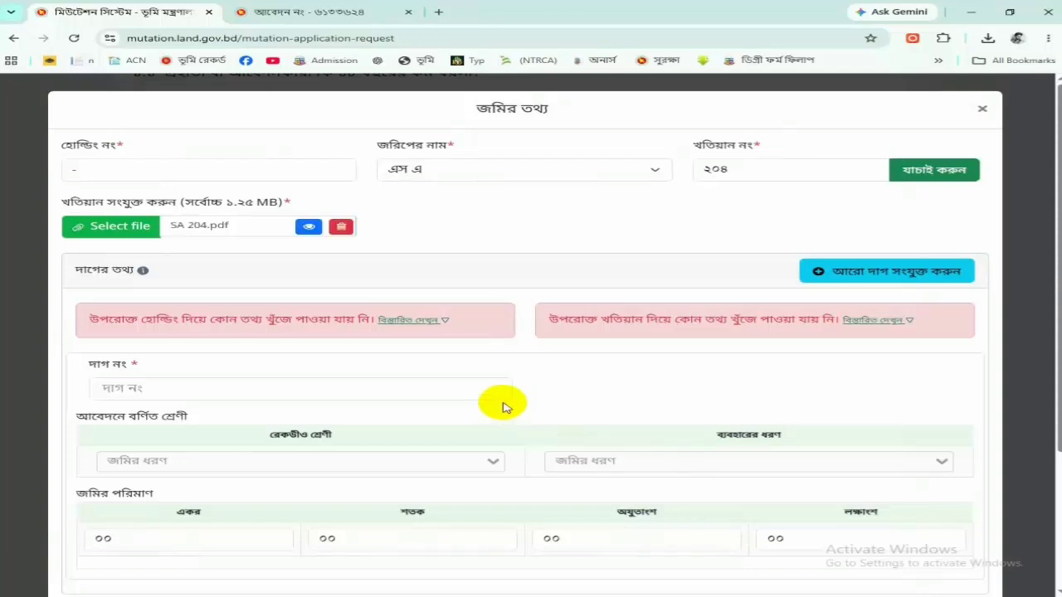
# Enter plot number ৭০৩ and set both its recorded class and its usage type to ডাঙ্গা.
pyautogui.scroll(-1, 451, 379)
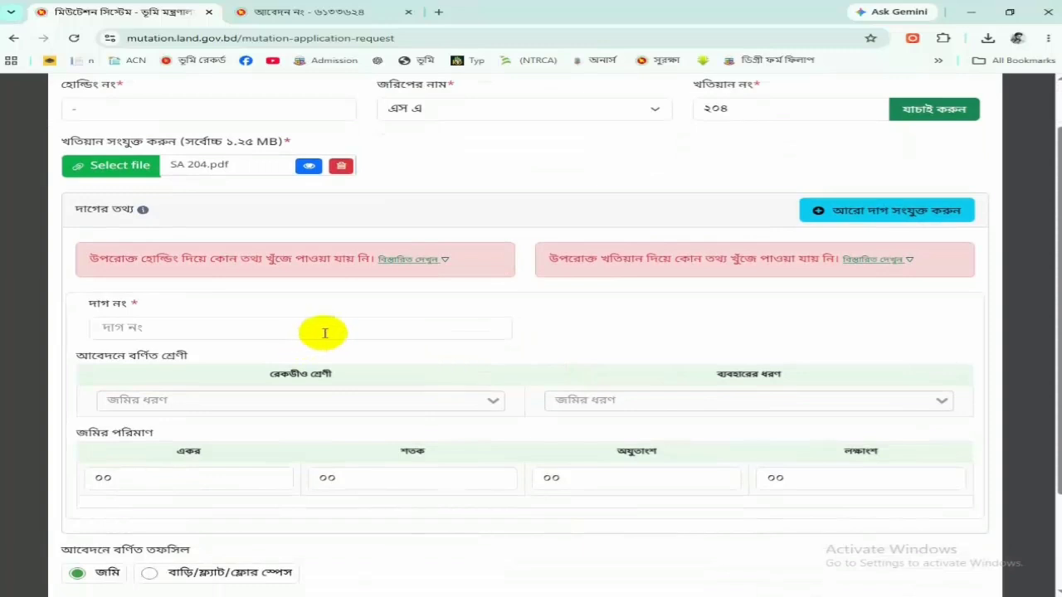
pyautogui.moveTo(740, 596)
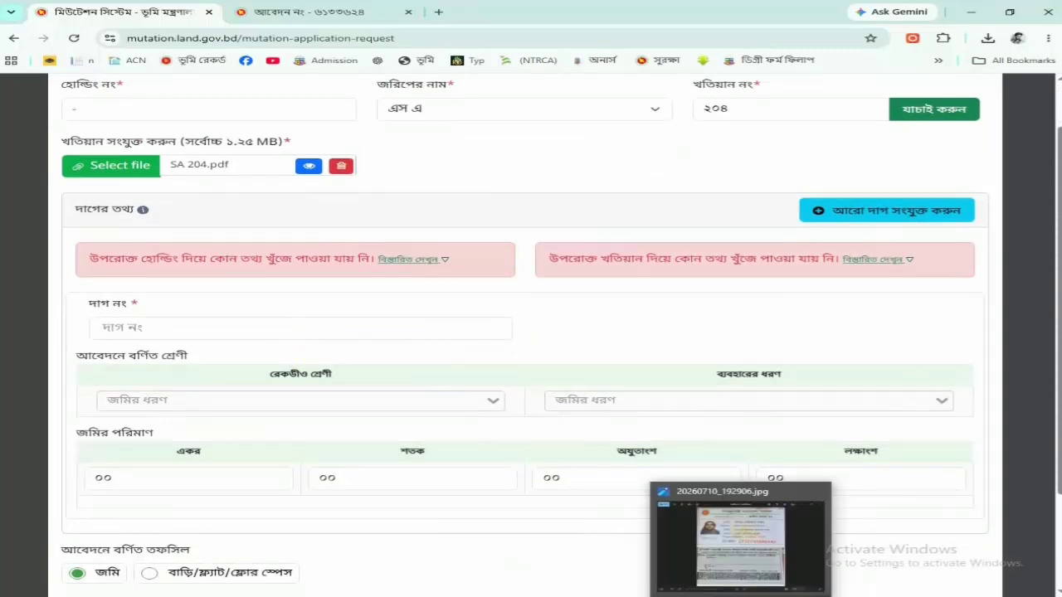
pyautogui.write('৭০৩')
pyautogui.click(260, 399)
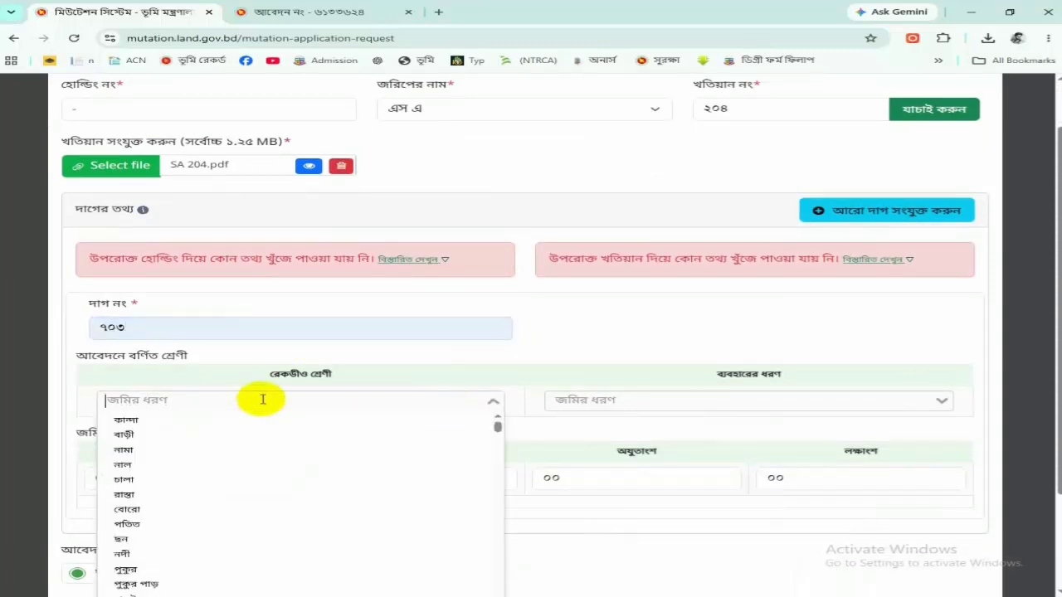
pyautogui.write('ডাঙ্গা')
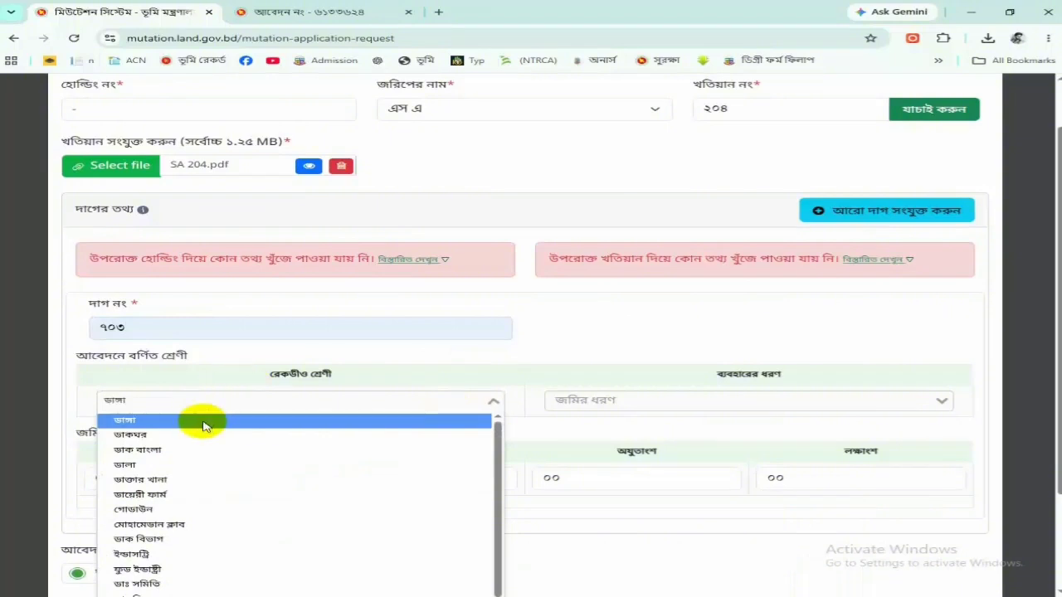
pyautogui.click(209, 420)
pyautogui.click(730, 399)
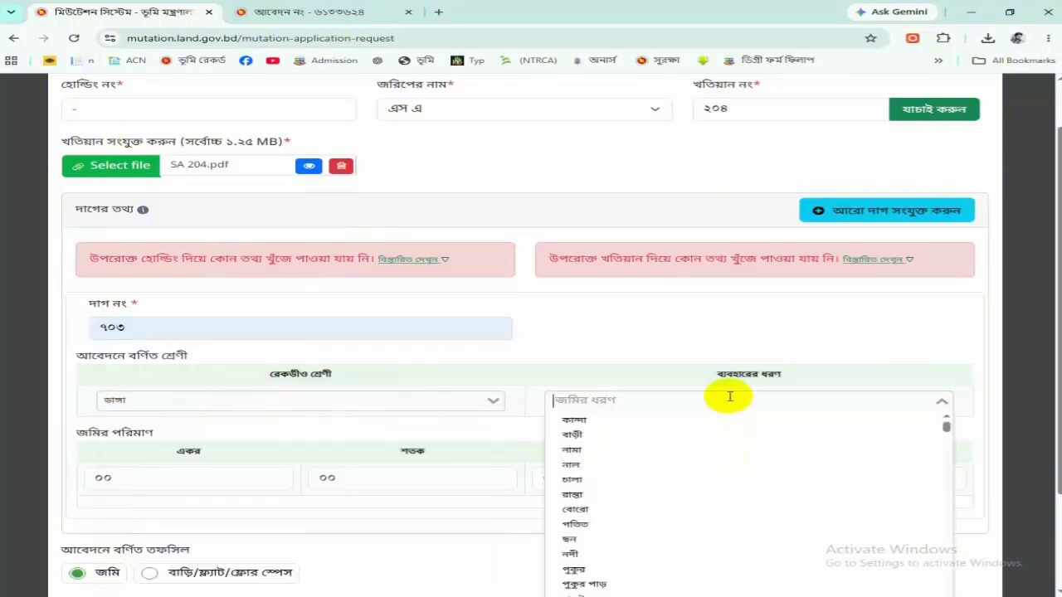
pyautogui.write('ডা')
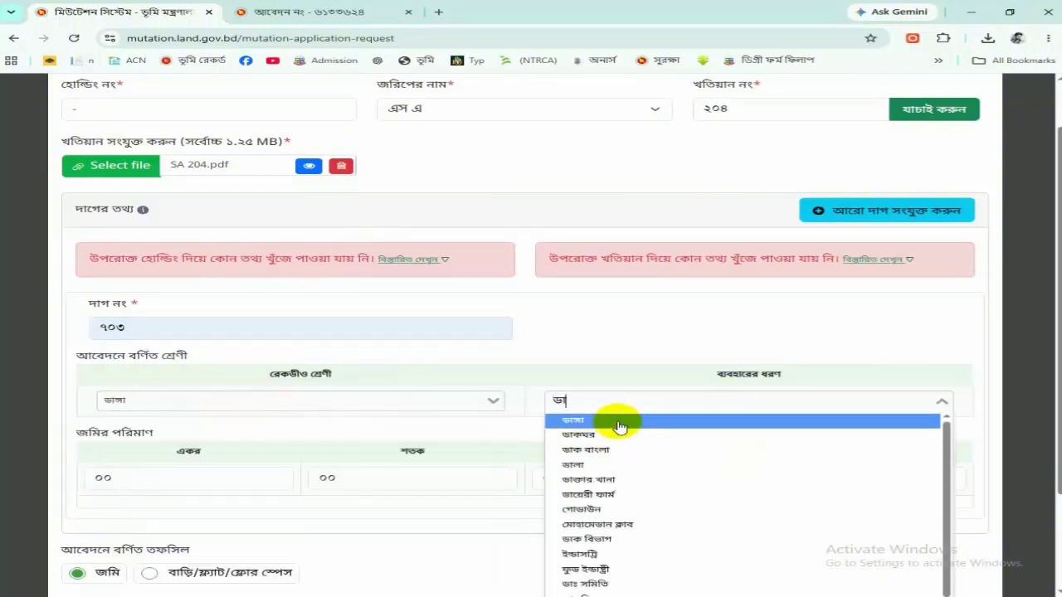
pyautogui.click(593, 425)
# Set the plot's land amount to ০৯ শতক and save the land entry.
pyautogui.scroll(-2, 593, 431)
pyautogui.press('Tab')
pyautogui.press('Tab')
pyautogui.write('০৯')
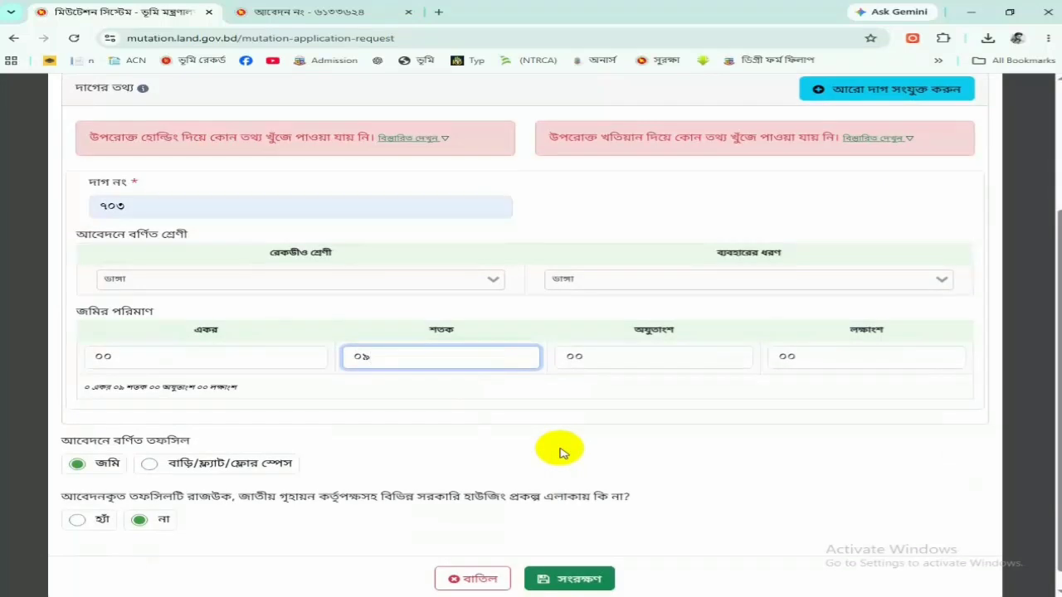
pyautogui.click(811, 471)
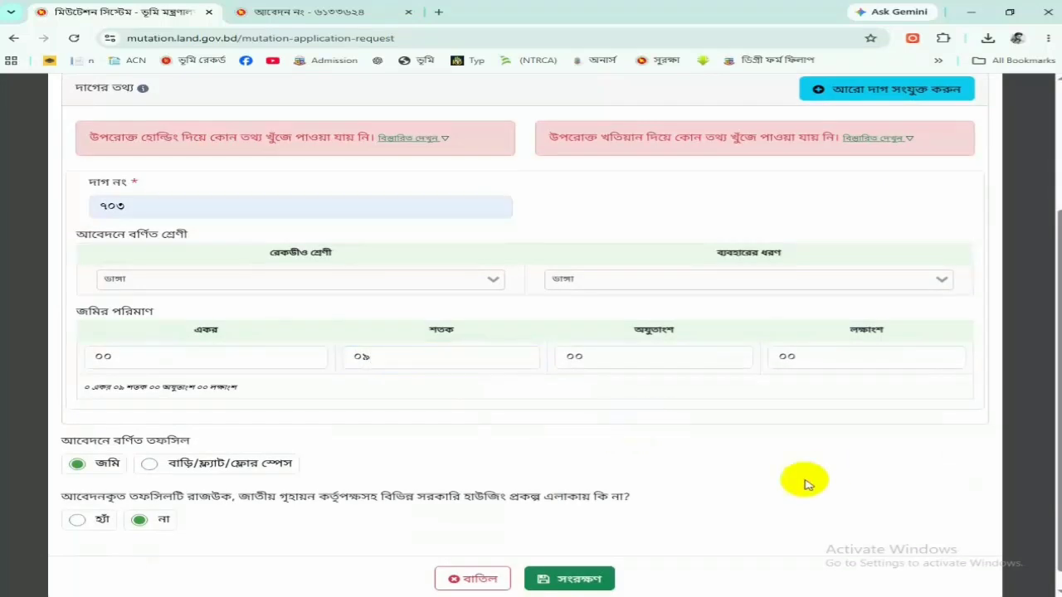
pyautogui.click(579, 581)
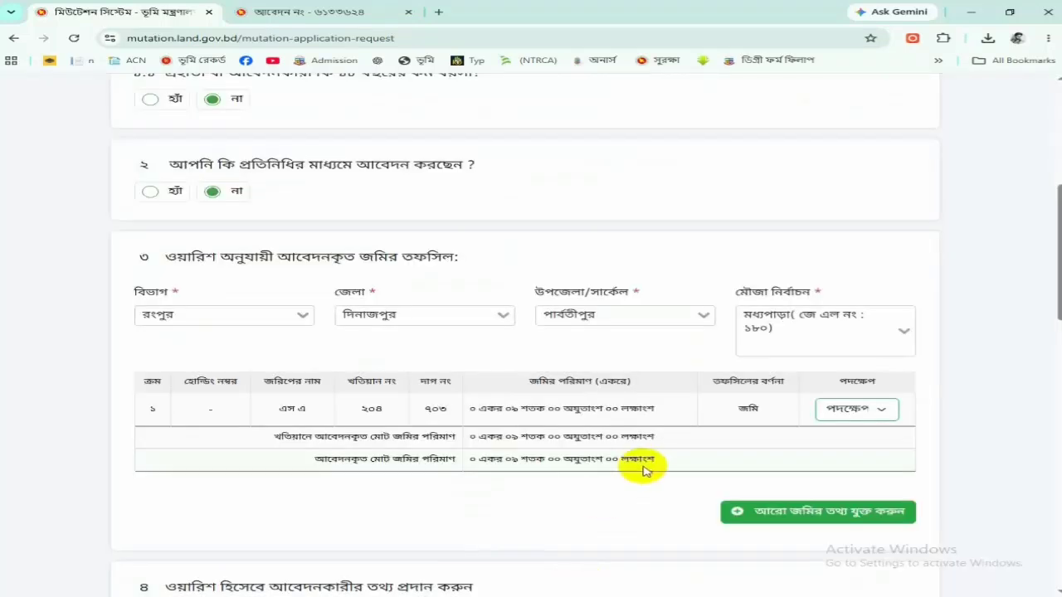
# Reopen the saved land entry for editing, dismiss the notice, and add another plot section to it.
pyautogui.click(883, 409)
pyautogui.click(849, 466)
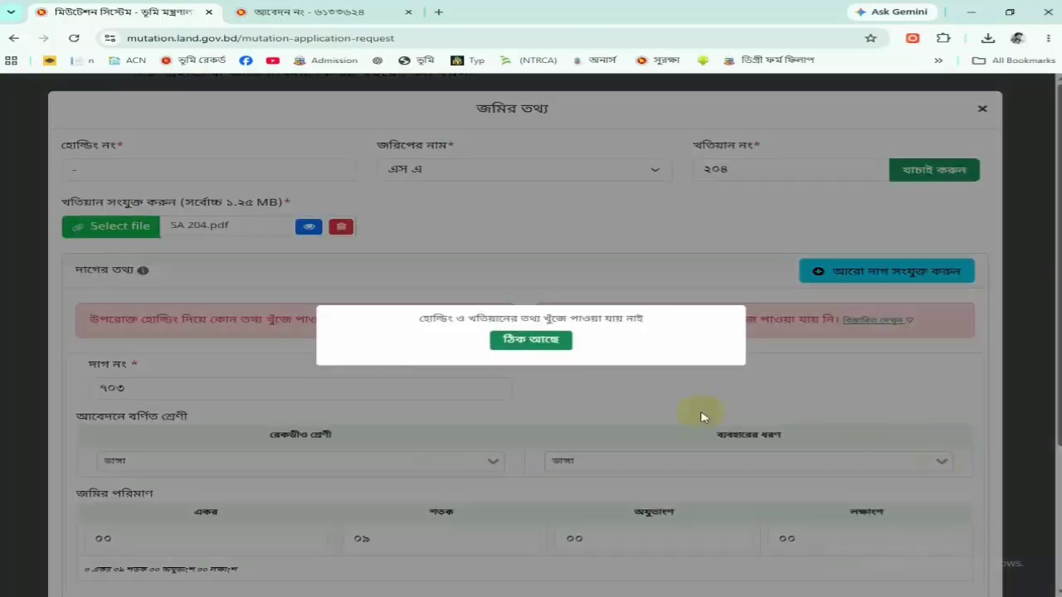
pyautogui.click(506, 340)
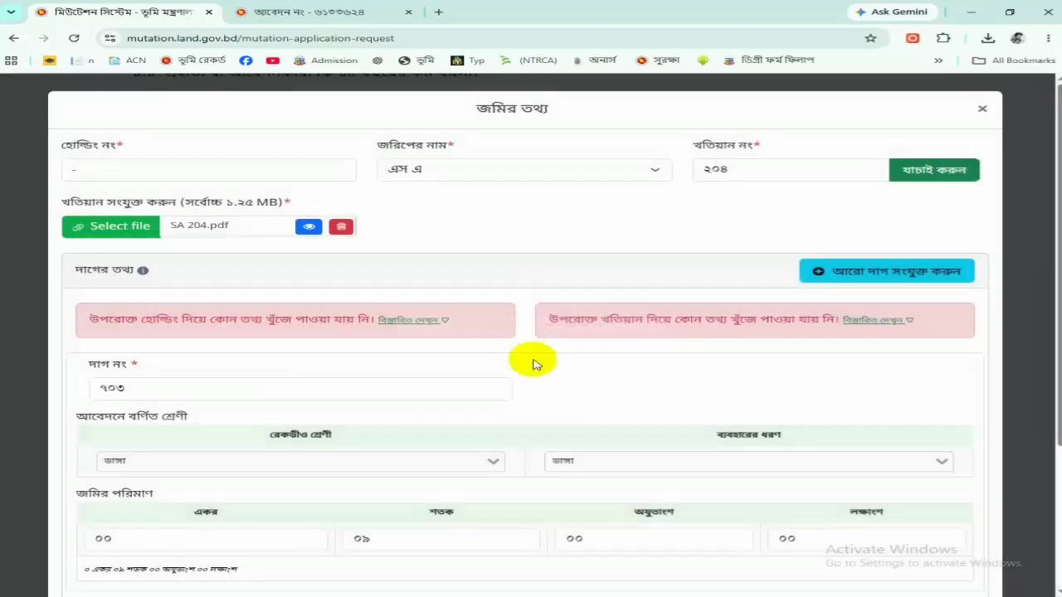
pyautogui.scroll(-2, 578, 405)
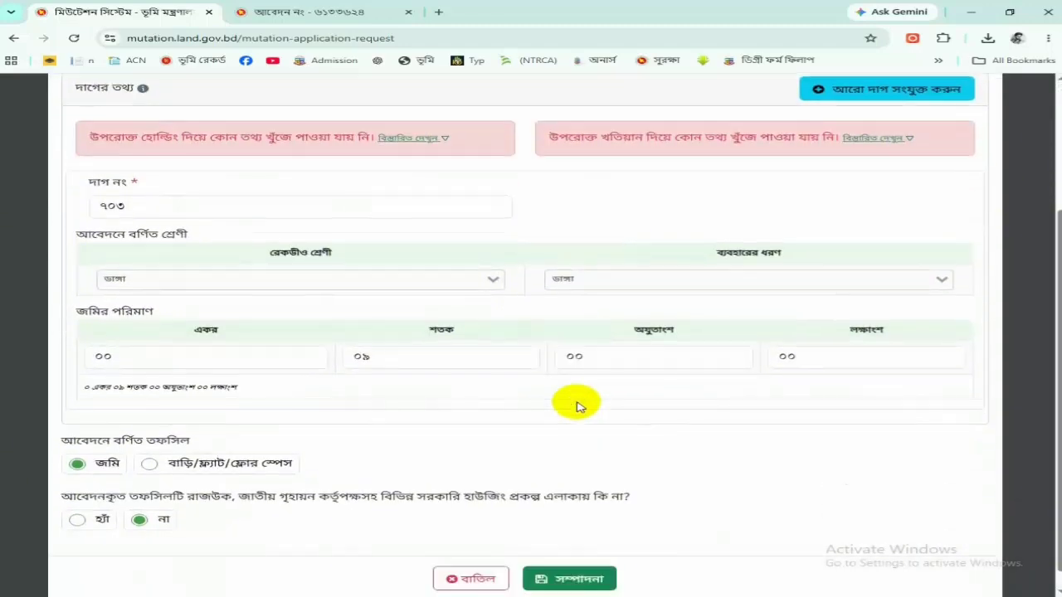
pyautogui.scroll(1, 577, 404)
pyautogui.click(861, 217)
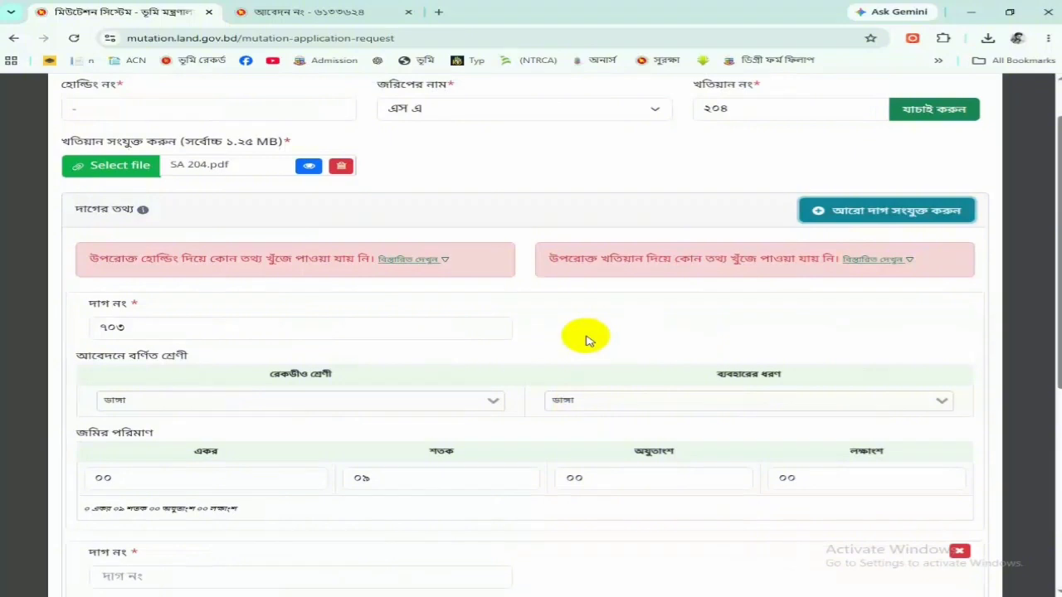
# Enter ৬৭৪ as the second plot's number and set both its recorded class and its usage type to ডাঙ্গা.
pyautogui.scroll(-3, 585, 340)
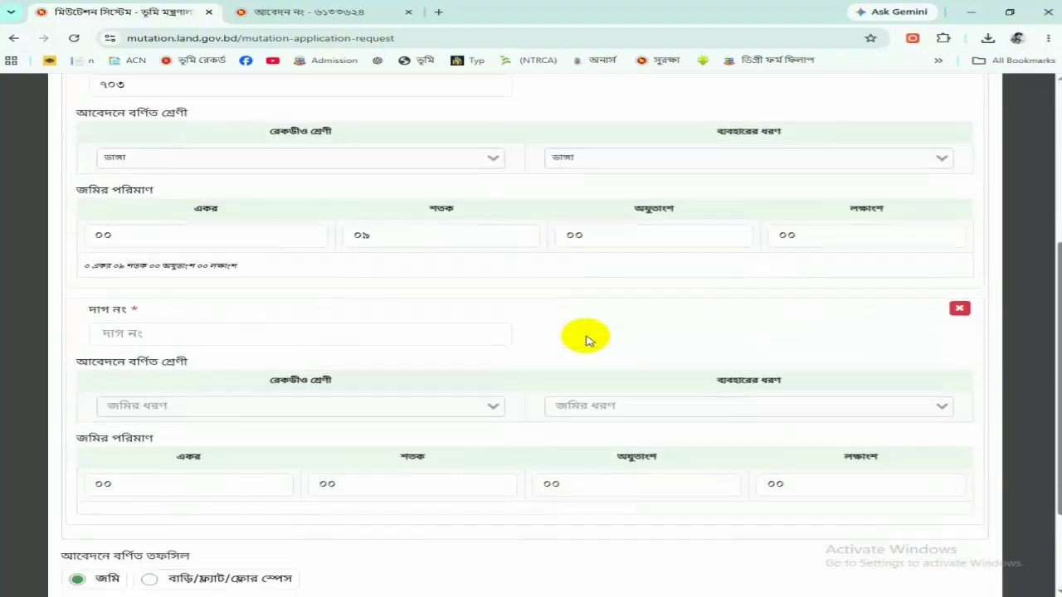
pyautogui.scroll(1, 283, 381)
pyautogui.click(283, 381)
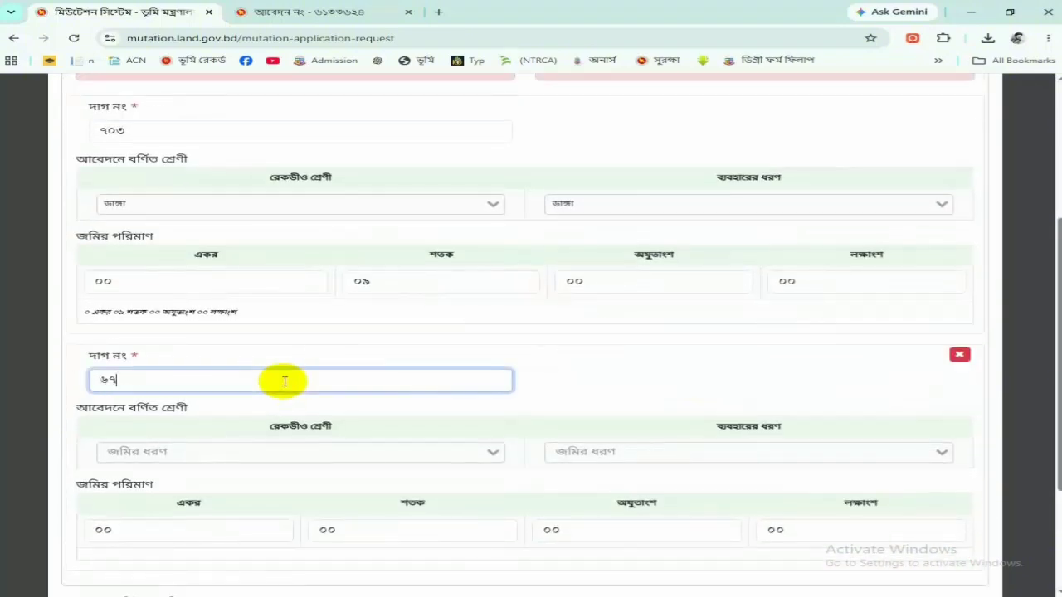
pyautogui.click(296, 453)
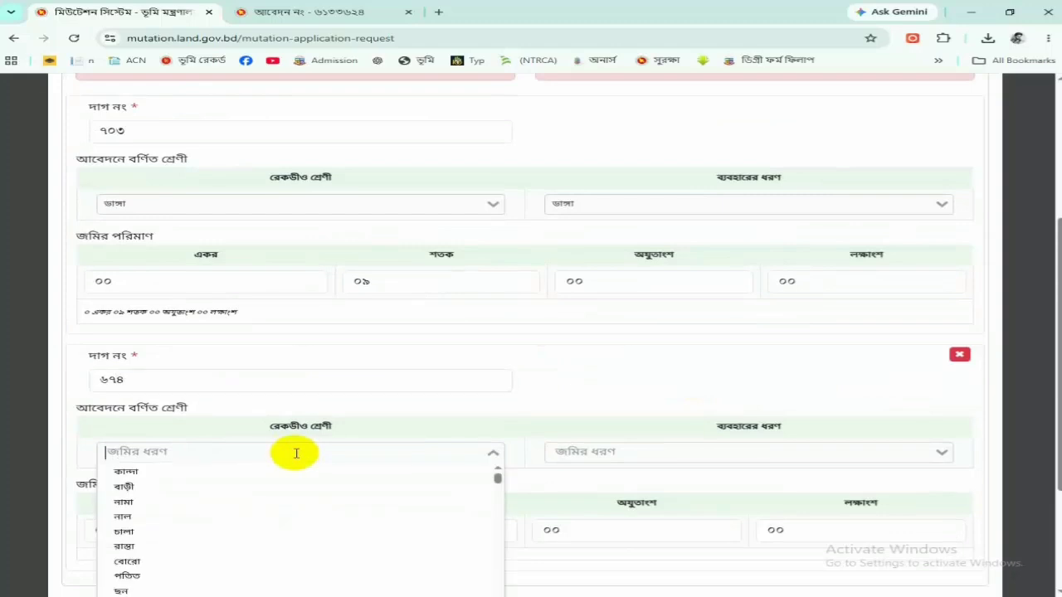
pyautogui.write('ডাঙ্গা')
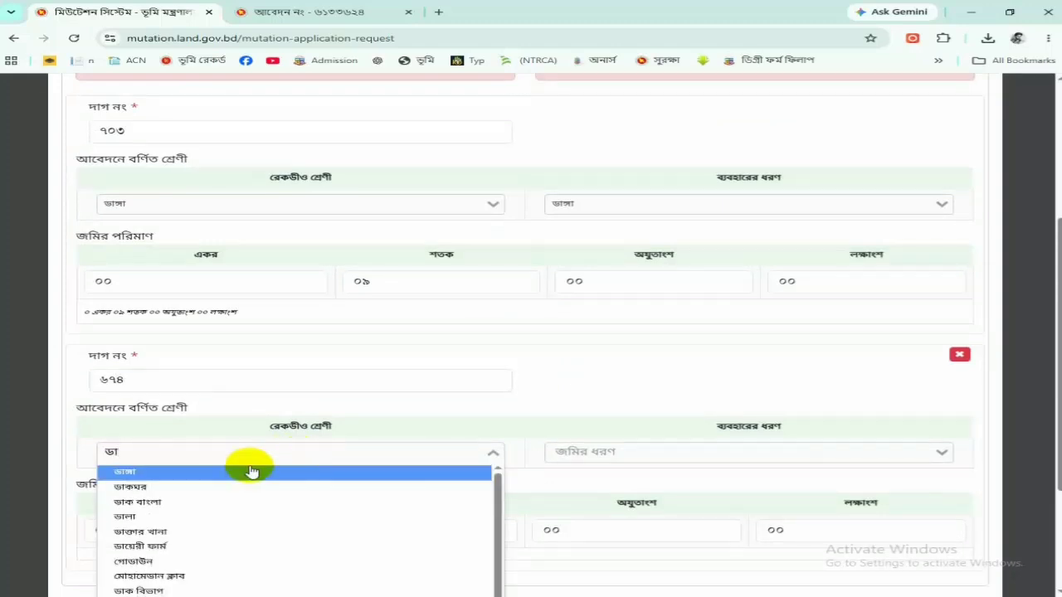
pyautogui.click(343, 473)
pyautogui.click(634, 454)
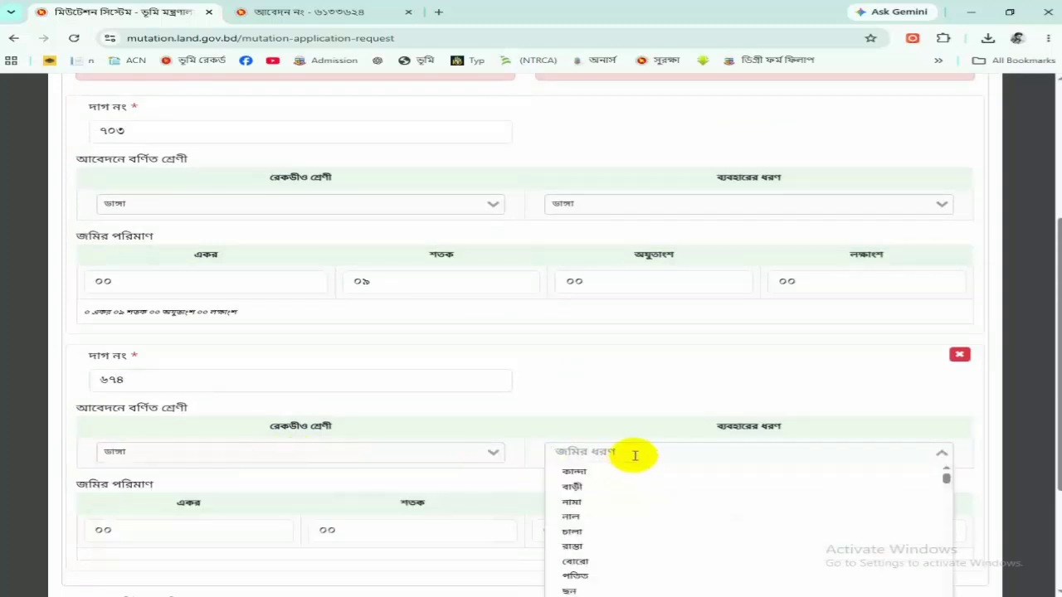
pyautogui.write('ডা')
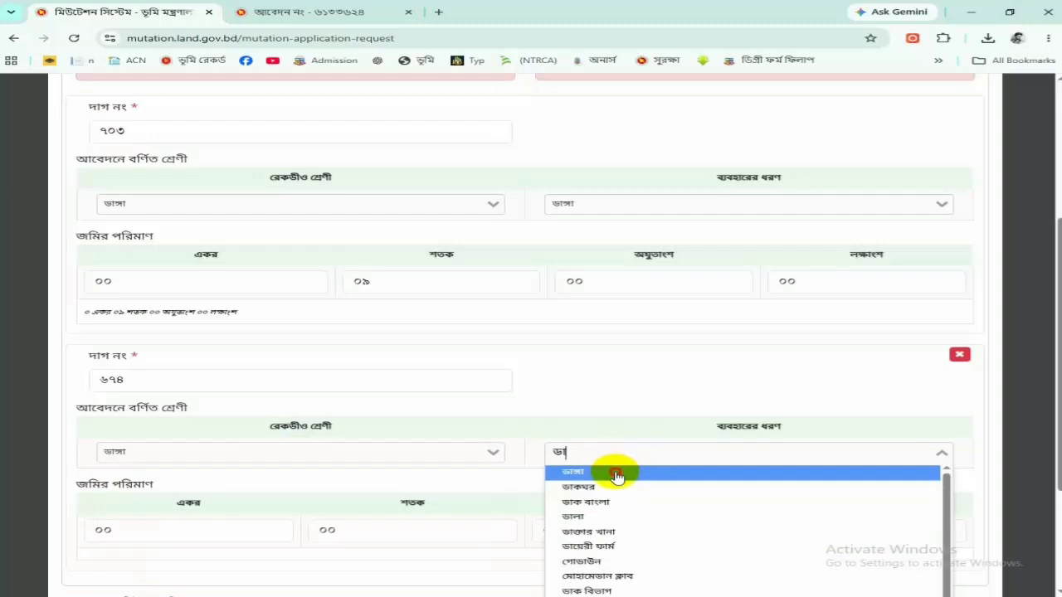
pyautogui.click(614, 472)
# Set the second plot's land amount to ১৪ শতক and save the updated land entry.
pyautogui.scroll(-2, 619, 476)
pyautogui.click(390, 419)
pyautogui.scroll(-1, 390, 419)
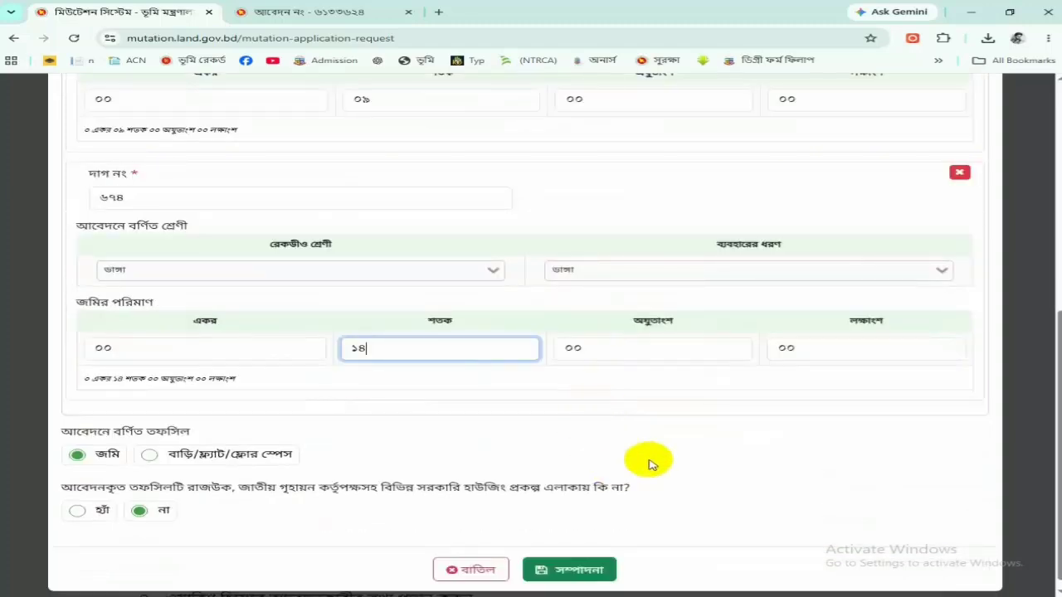
pyautogui.click(576, 569)
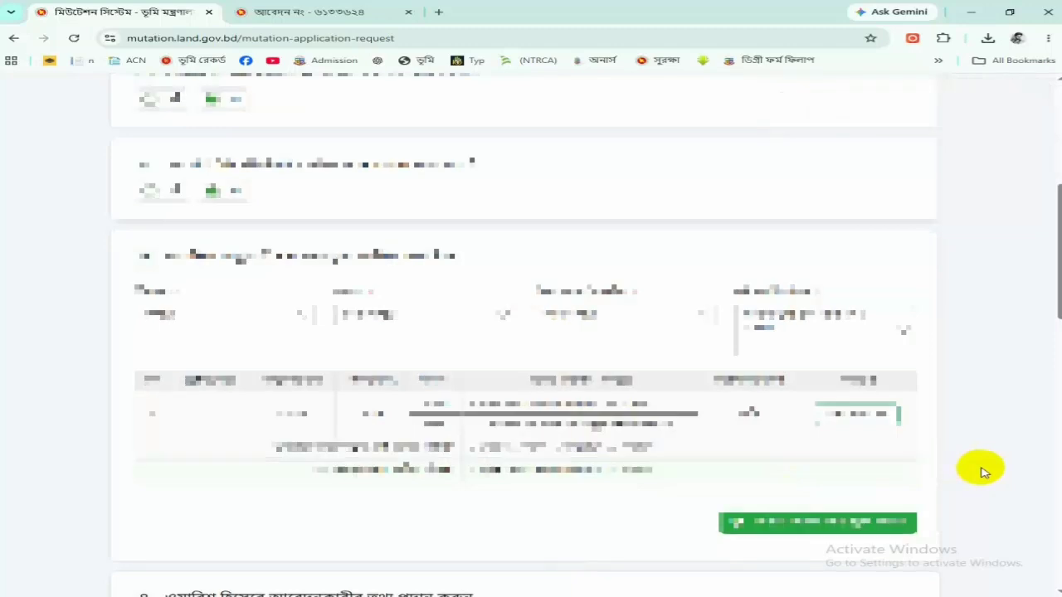
# Add a first heir entry with the heir's identity details and choose the heir's gender.
pyautogui.scroll(-3, 980, 470)
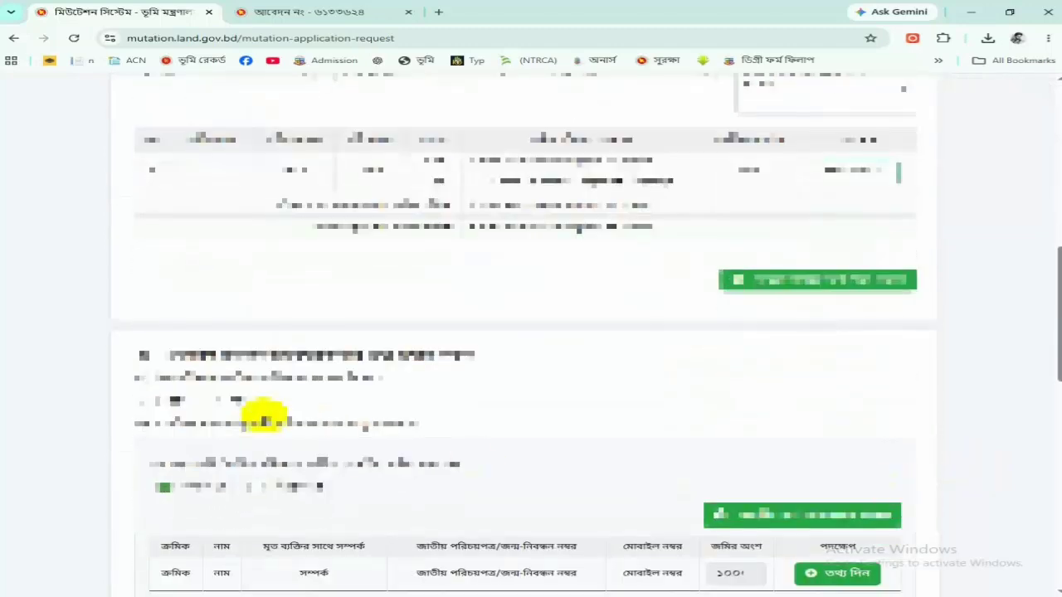
pyautogui.scroll(-2, 452, 406)
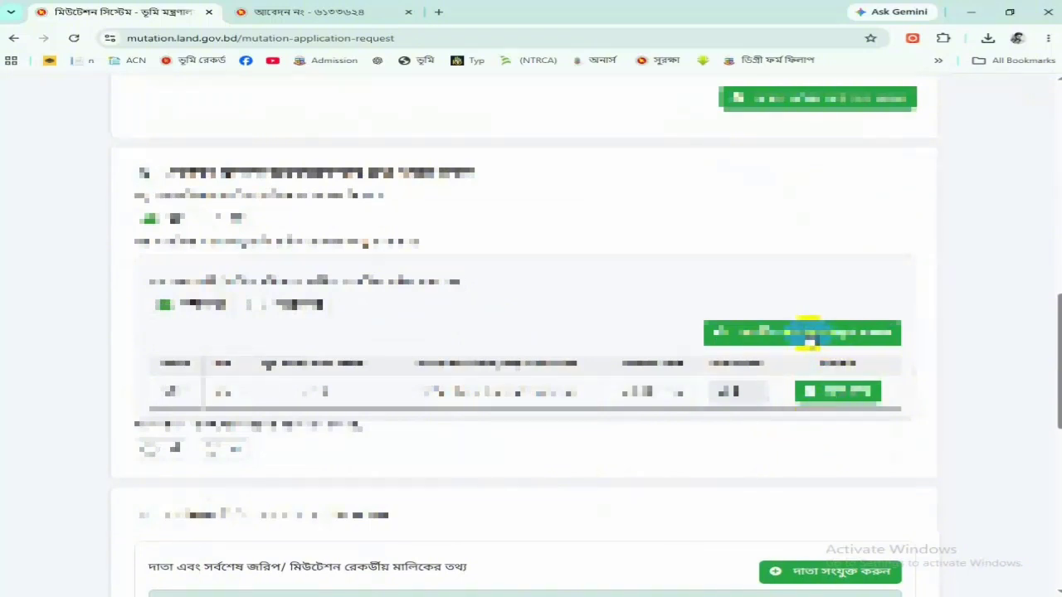
pyautogui.click(809, 333)
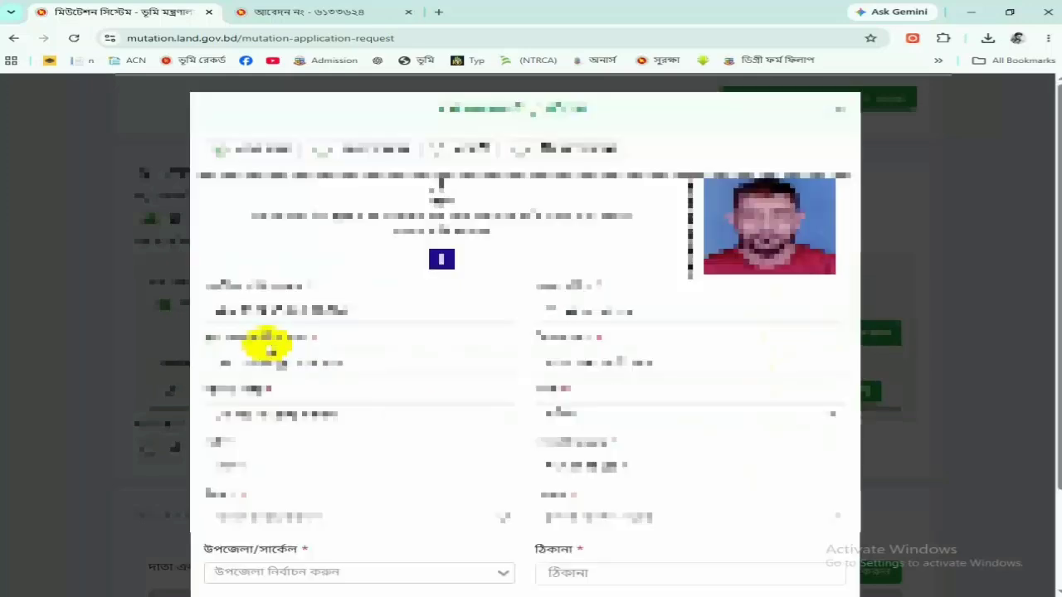
pyautogui.scroll(-1, 743, 432)
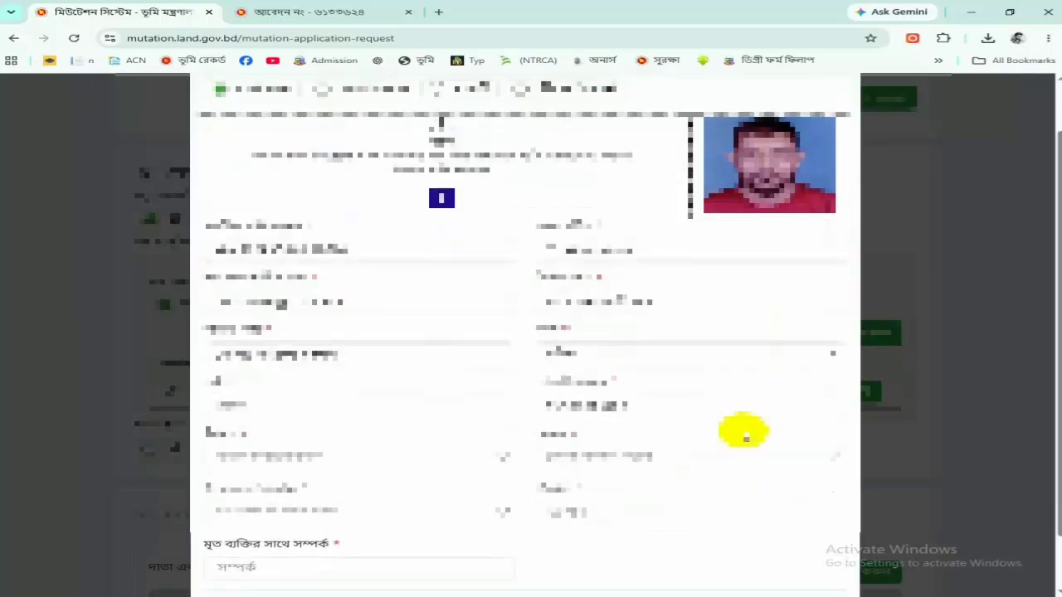
pyautogui.click(765, 355)
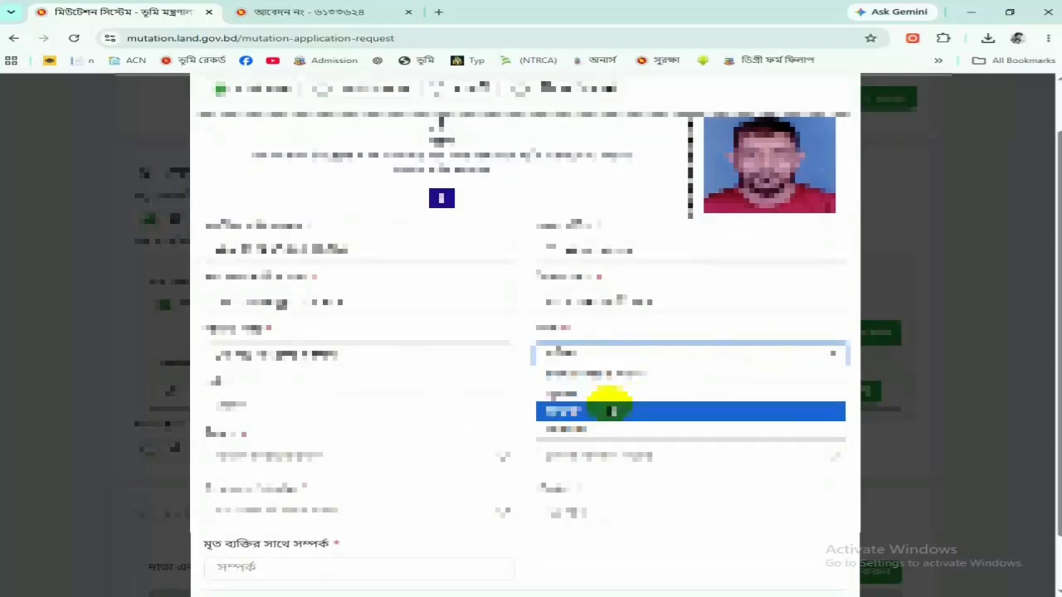
pyautogui.click(589, 408)
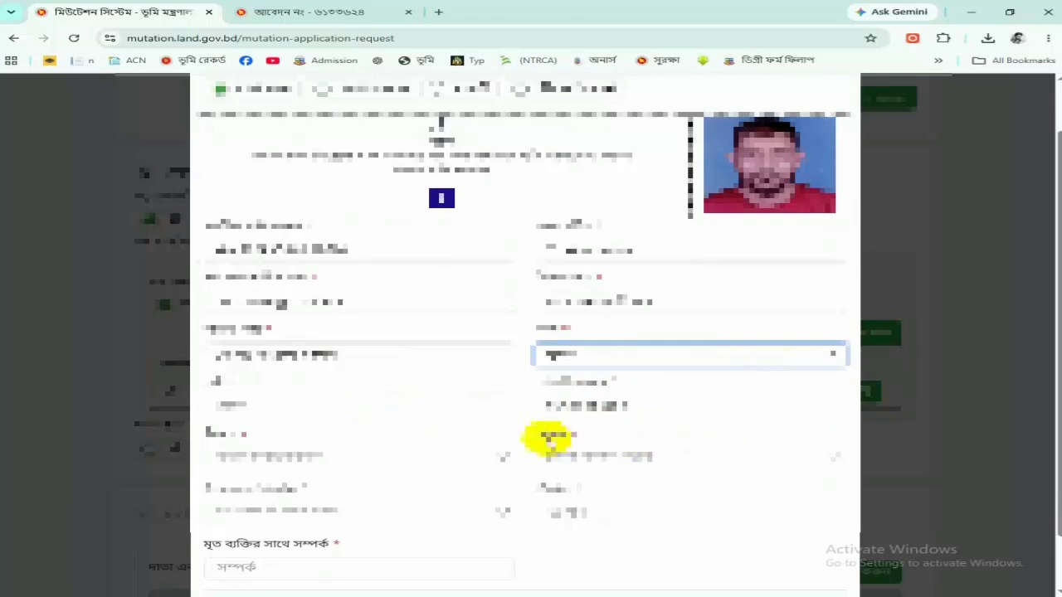
# Enter ছেলে as the first heir's relationship to the deceased and save the heir entry.
pyautogui.scroll(-1, 548, 440)
pyautogui.click(359, 507)
pyautogui.write('বাবা')
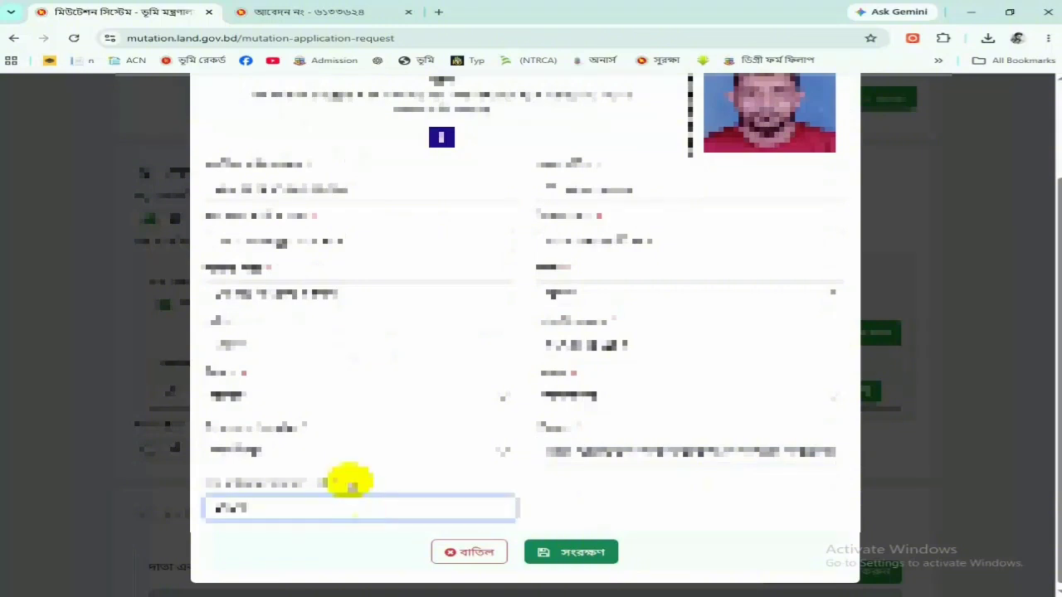
pyautogui.click(579, 554)
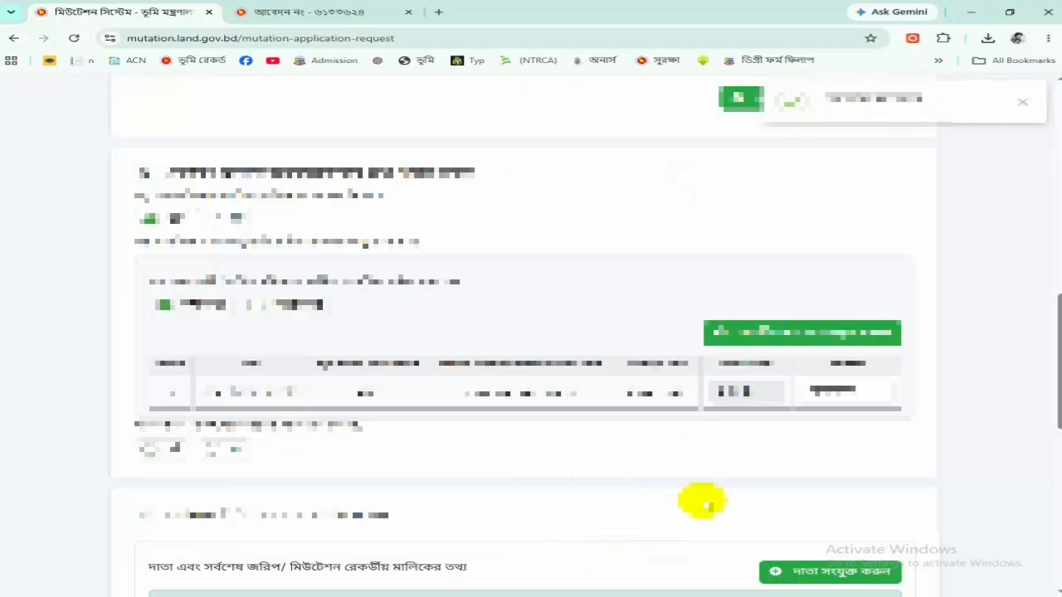
# Add a second heir with the identity, contact and address details, relationship to the deceased স্ত্রী, and save the entry.
pyautogui.click(812, 336)
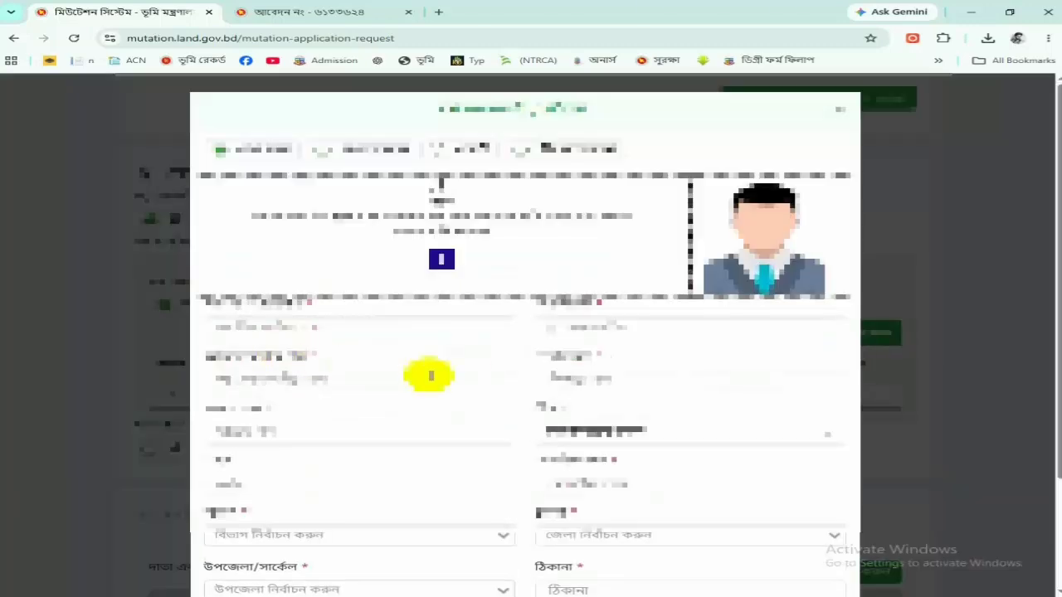
pyautogui.scroll(-2, 753, 548)
pyautogui.click(388, 447)
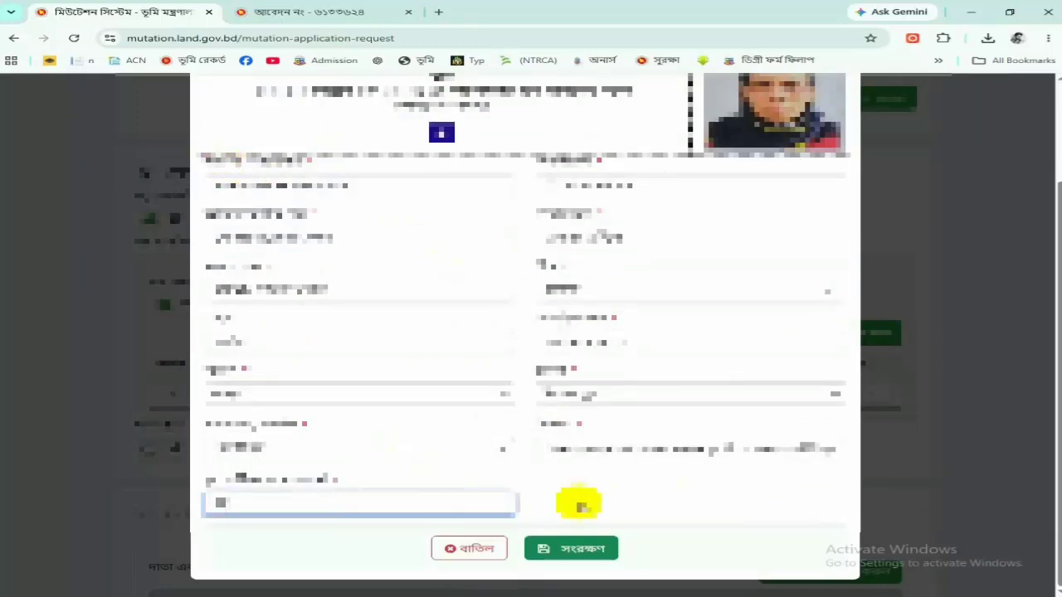
pyautogui.click(584, 551)
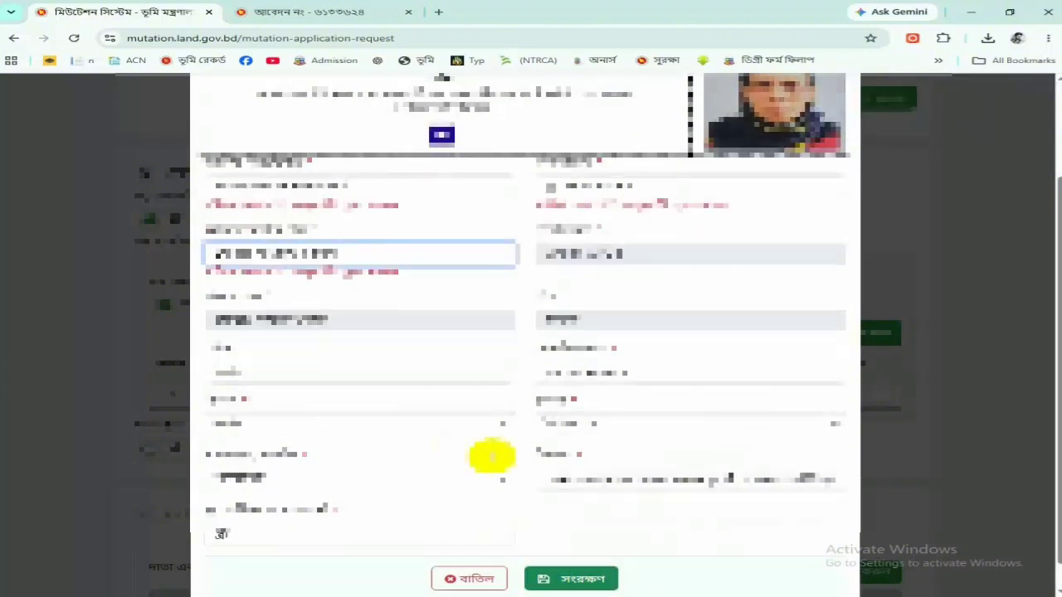
pyautogui.scroll(-1, 533, 464)
pyautogui.click(576, 550)
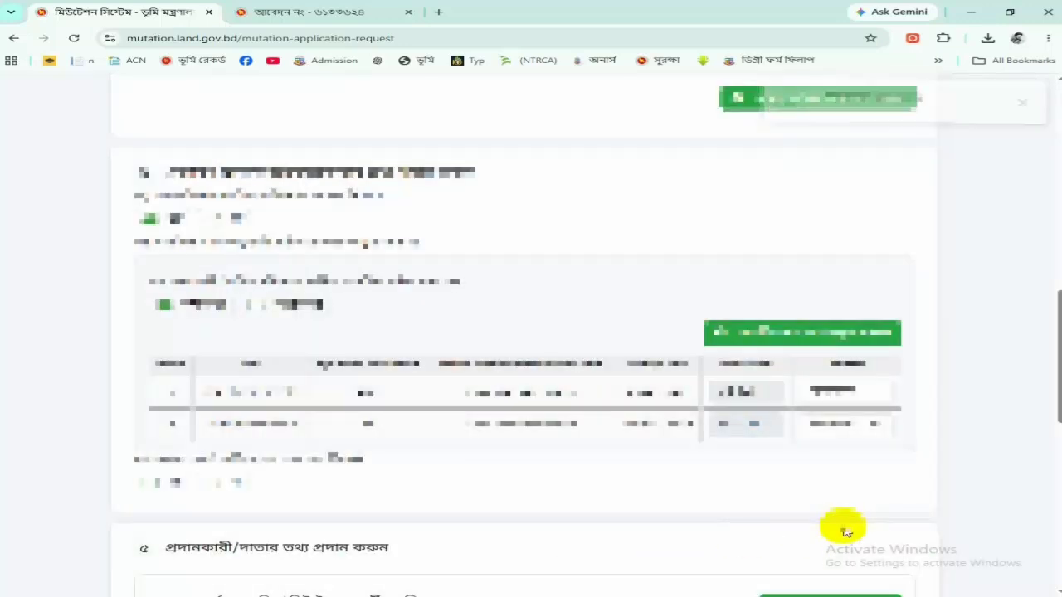
# Add a third heir with the identity, contact and address details, relationship to the deceased মেয়ে, and save the entry.
pyautogui.click(784, 333)
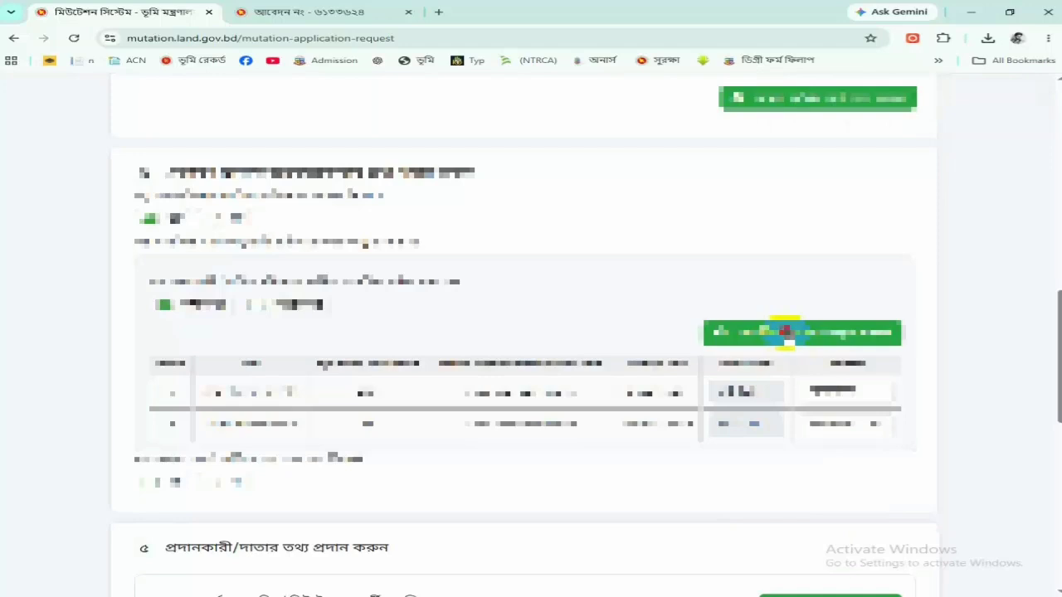
pyautogui.click(241, 347)
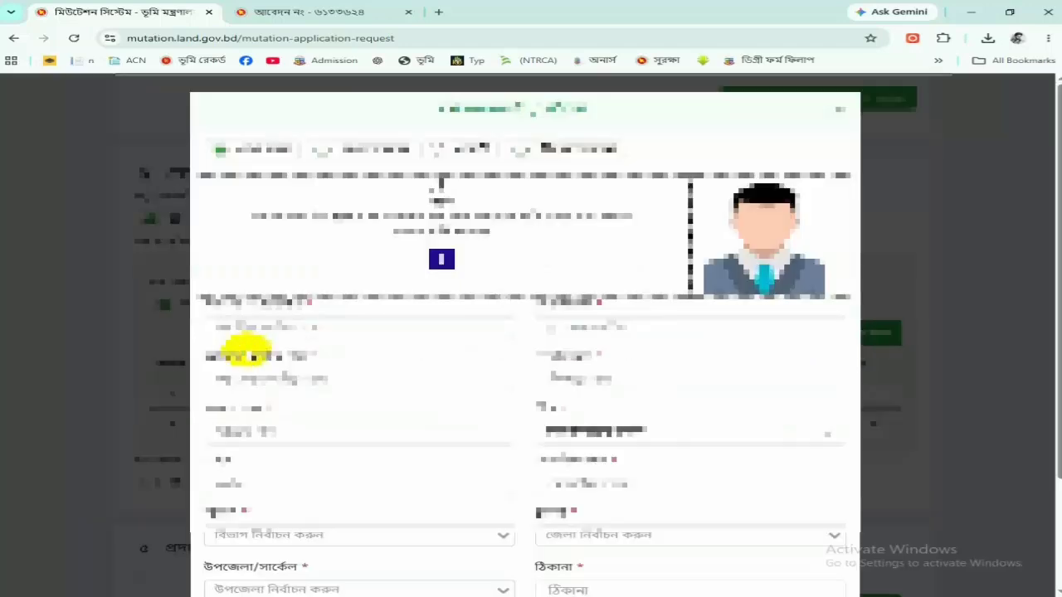
pyautogui.click(361, 309)
pyautogui.click(614, 364)
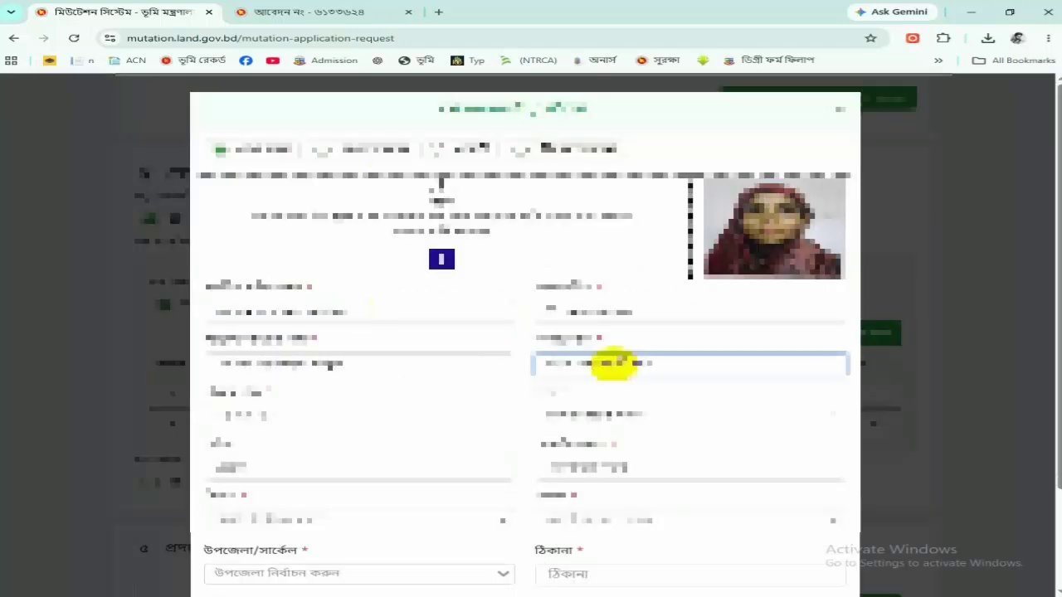
pyautogui.scroll(-2, 614, 364)
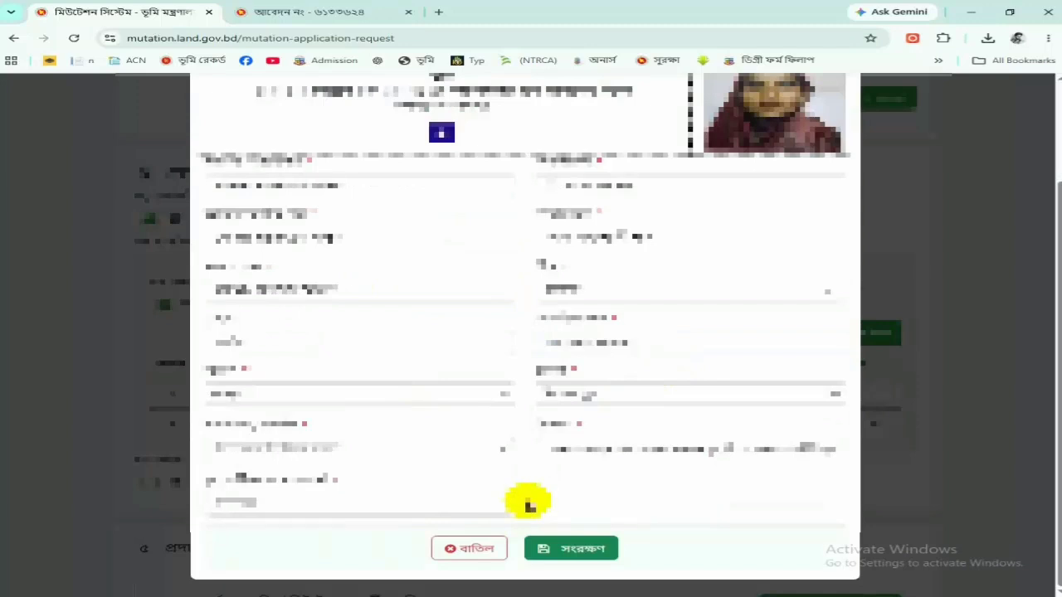
pyautogui.click(329, 506)
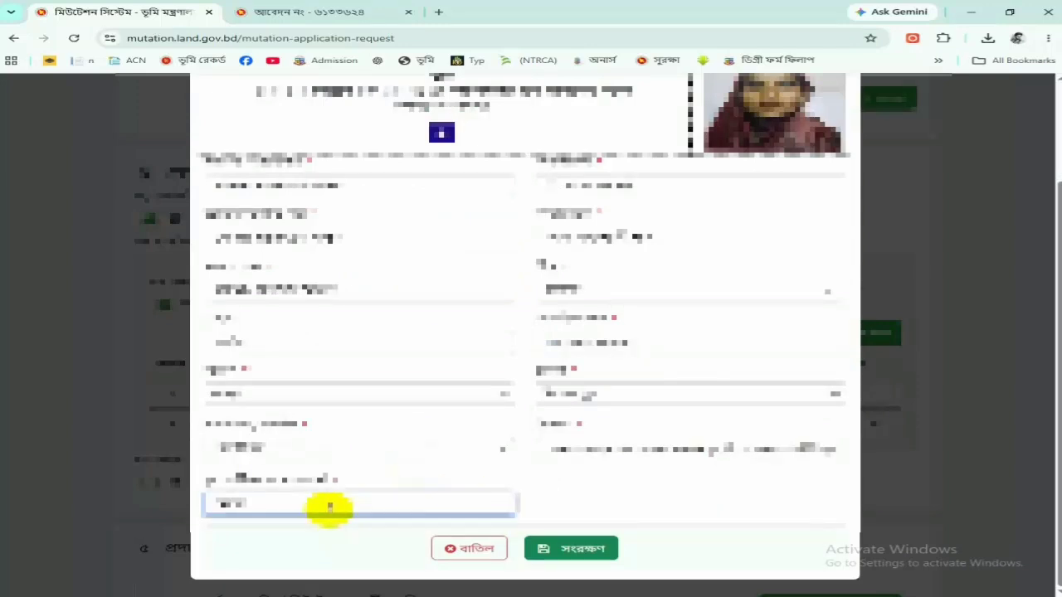
pyautogui.click(594, 549)
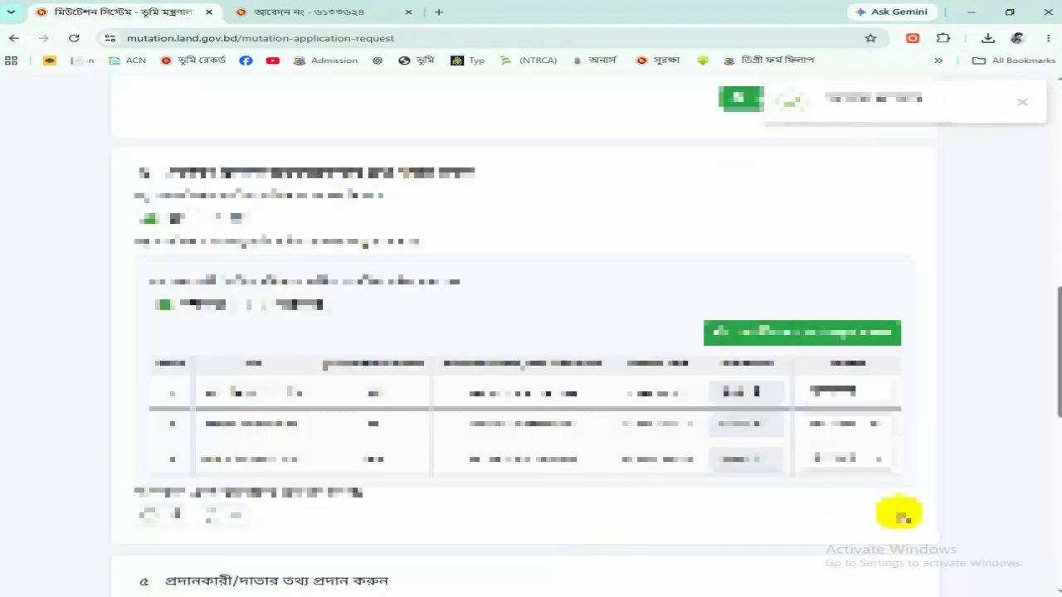
# Add a fourth heir with the identity, contact and address details, relationship to the deceased মেয়ে, and save the entry.
pyautogui.click(805, 335)
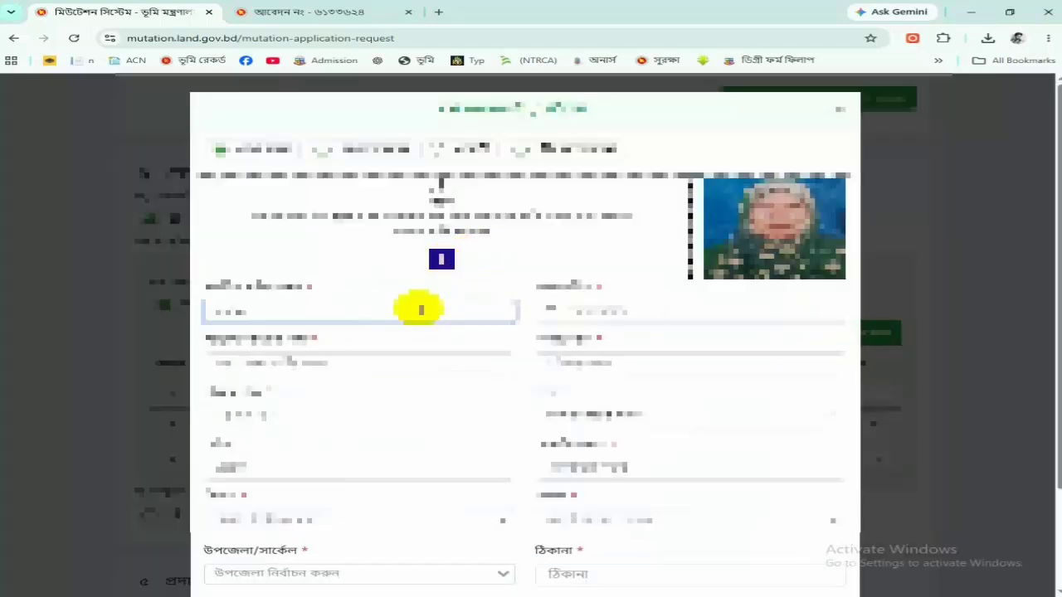
pyautogui.scroll(-2, 489, 390)
pyautogui.scroll(-2, 556, 477)
pyautogui.scroll(1, 743, 496)
pyautogui.scroll(-1, 743, 496)
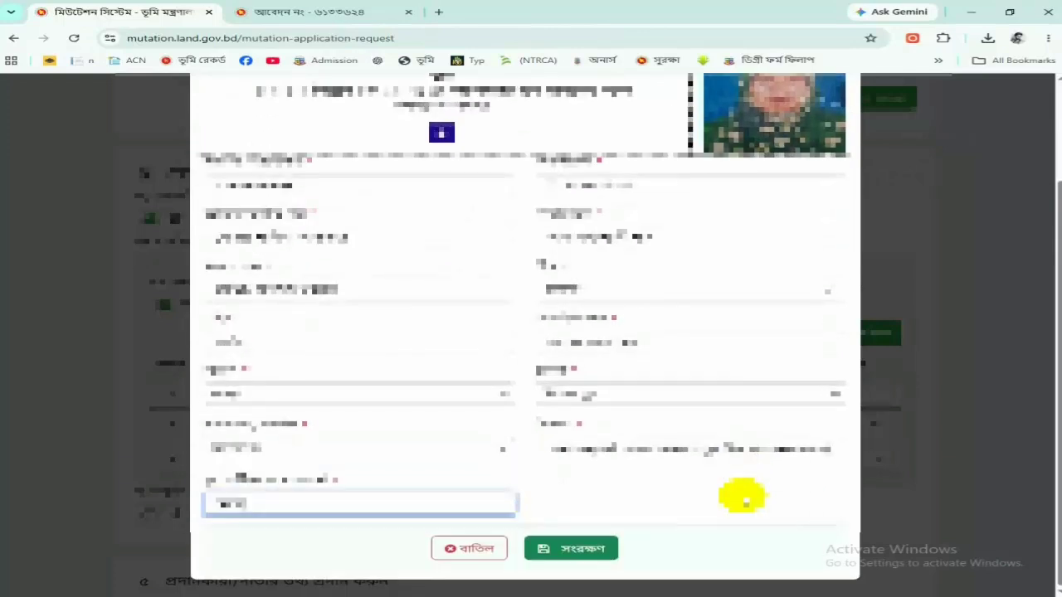
pyautogui.click(571, 550)
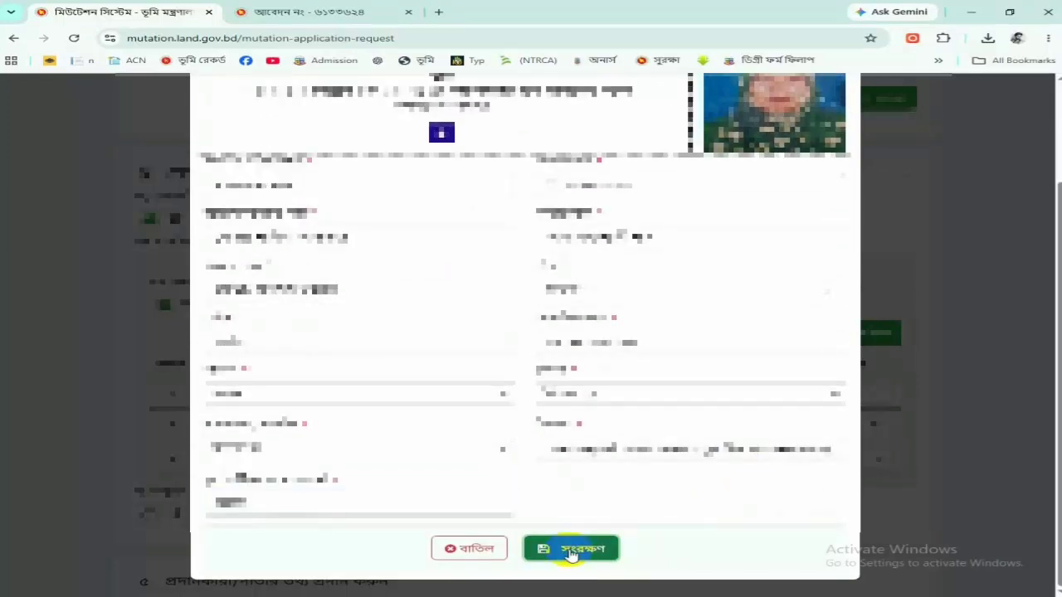
pyautogui.click(571, 553)
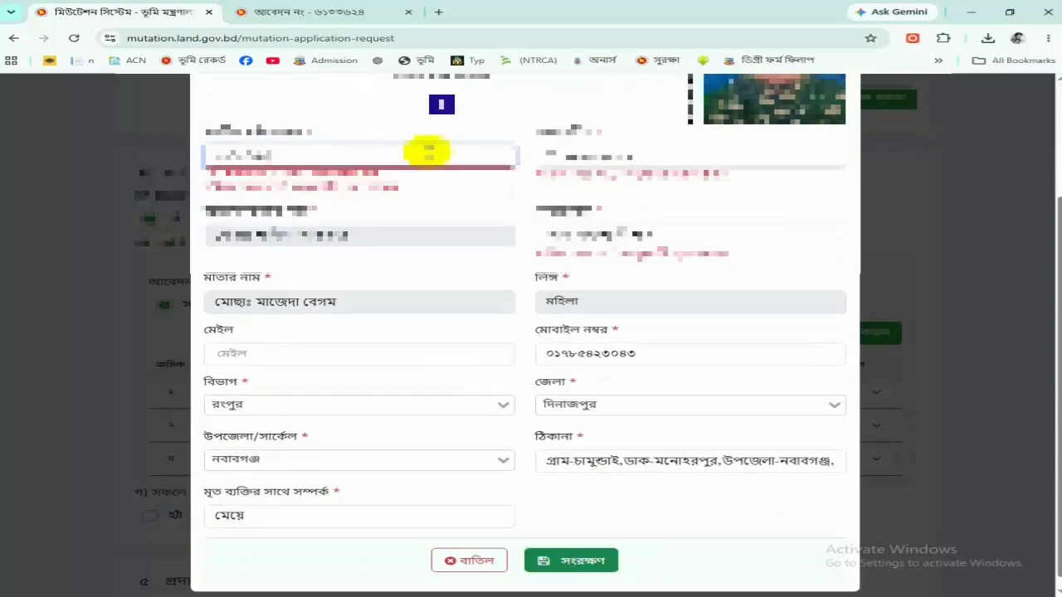
pyautogui.click(584, 550)
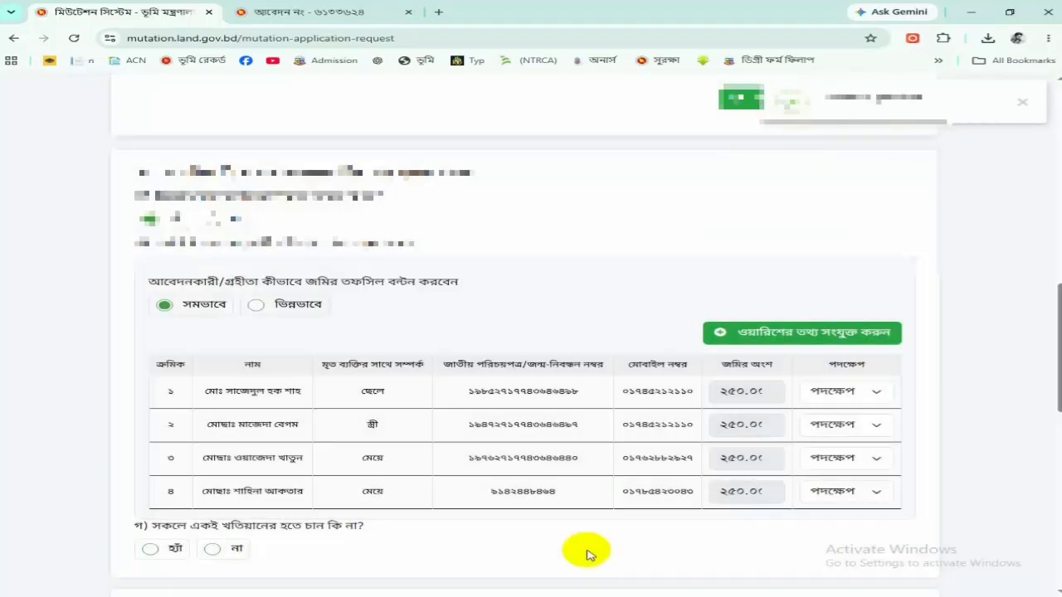
# Answer হ্যাঁ to whether everyone wants the same khatian and attach 1 ওয়ারিশন.pdf as the heir certificate (ওয়ারিশের সনদ).
pyautogui.scroll(-3, 586, 554)
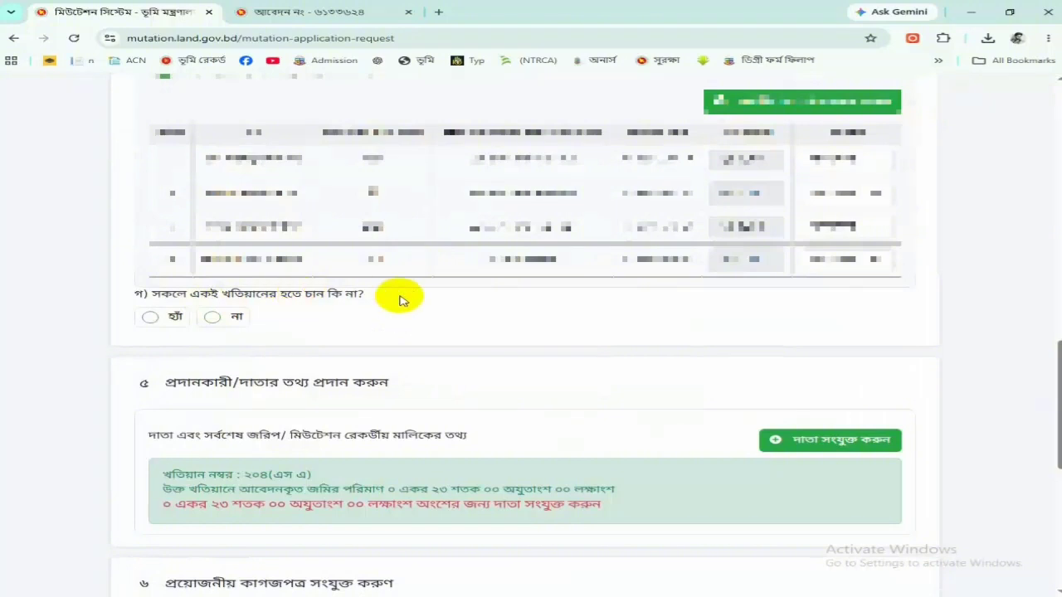
pyautogui.click(150, 317)
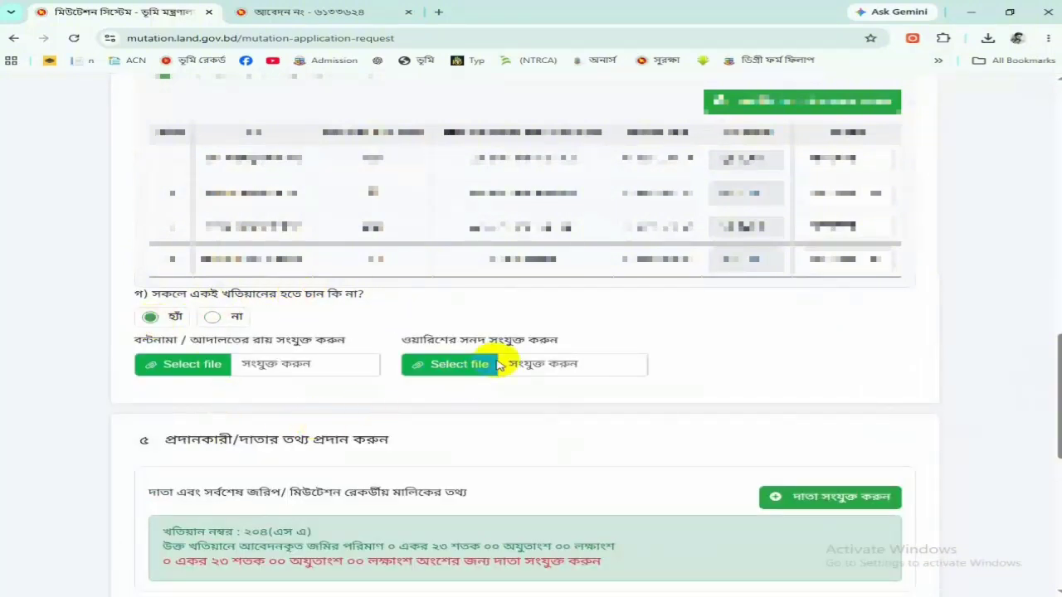
pyautogui.click(478, 367)
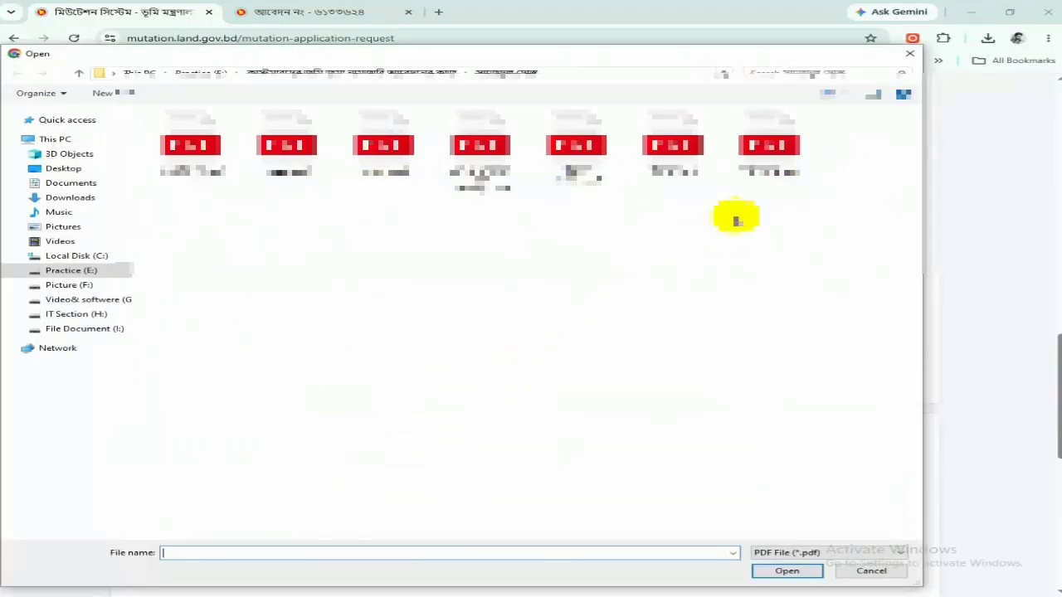
pyautogui.click(190, 147)
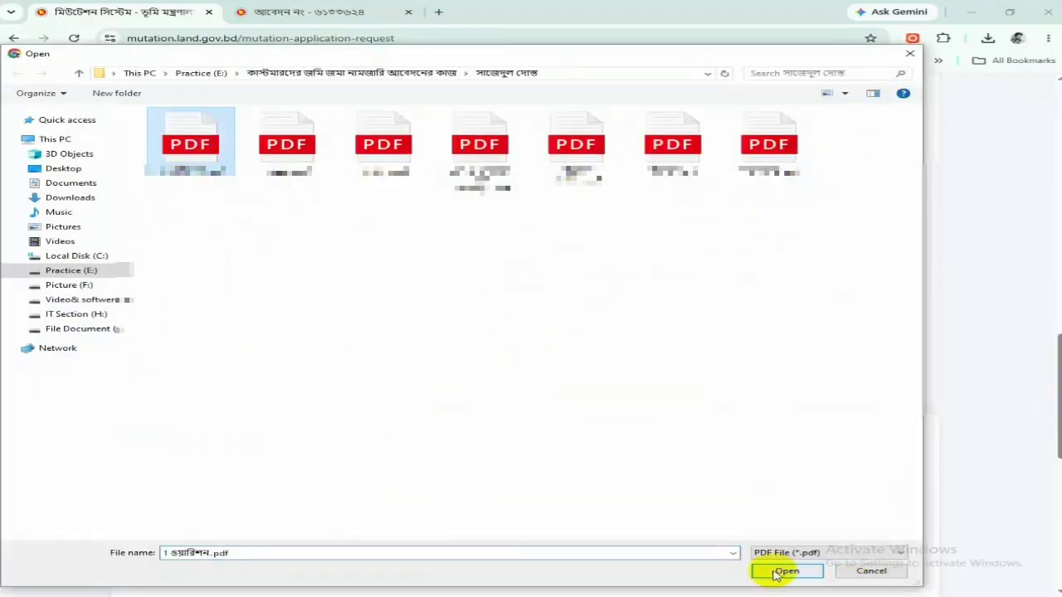
pyautogui.click(785, 571)
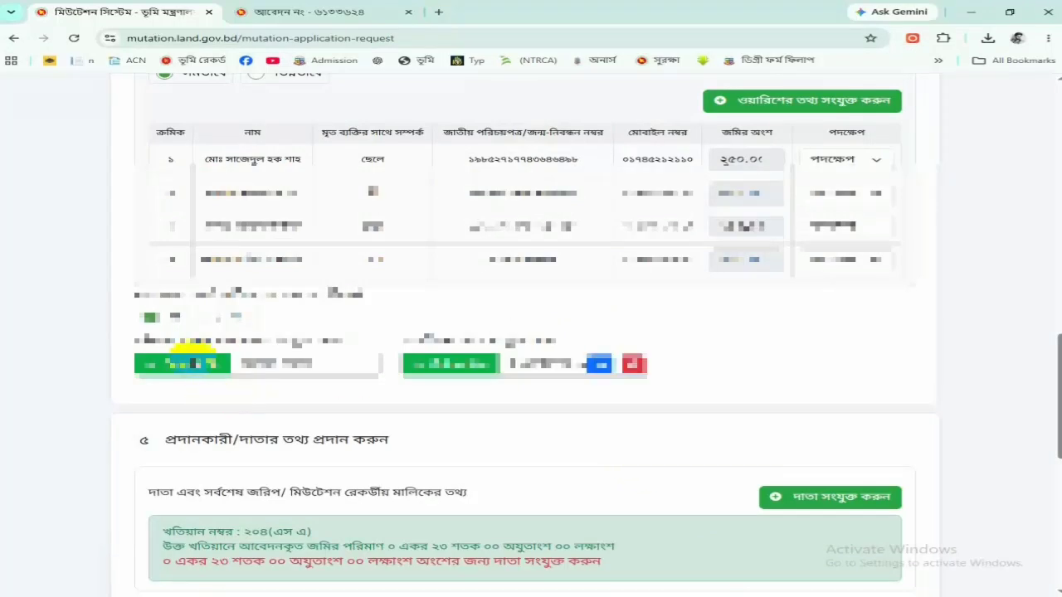
# Attach 1 ওয়ারিশন.pdf as the partition deed or court verdict (বন্টননামা / আদালতের রায়) as well.
pyautogui.click(191, 361)
pyautogui.click(201, 162)
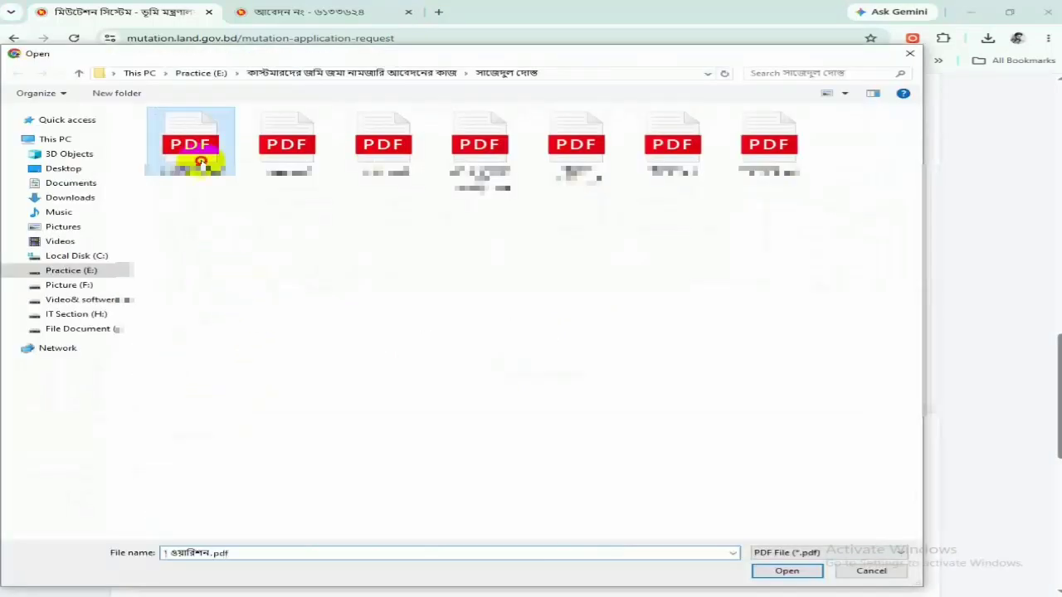
pyautogui.click(798, 571)
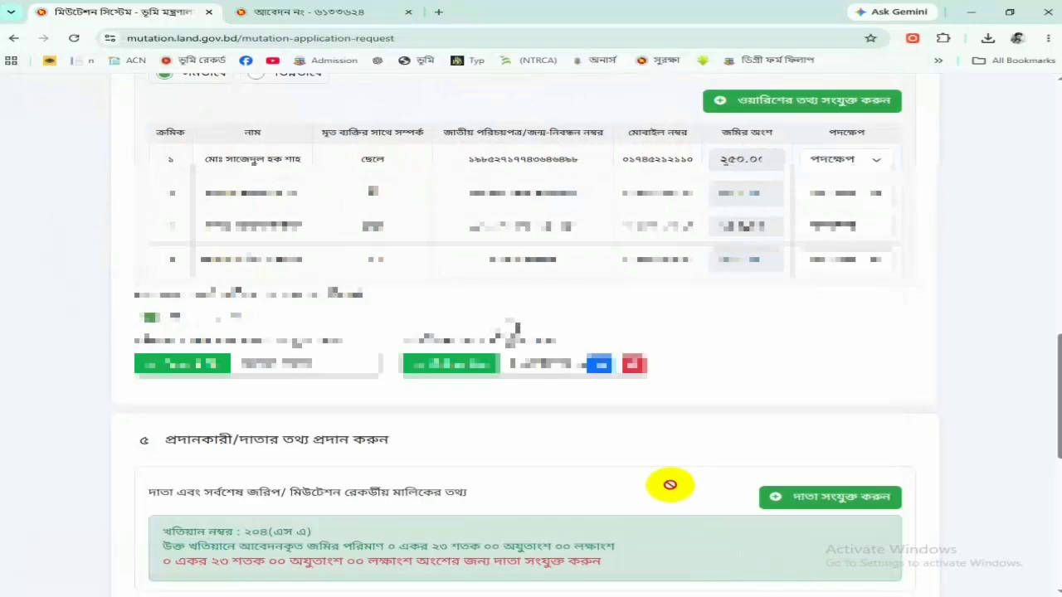
# Start a new donor entry and fill in the donor's name, father's name and mother's name.
pyautogui.scroll(-2, 671, 486)
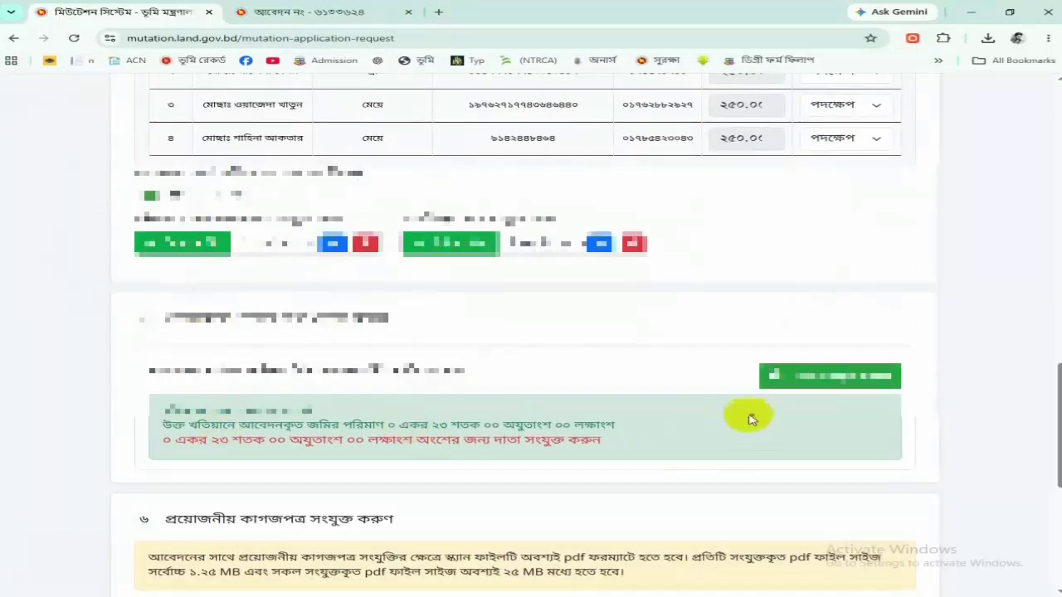
pyautogui.click(811, 374)
pyautogui.click(615, 168)
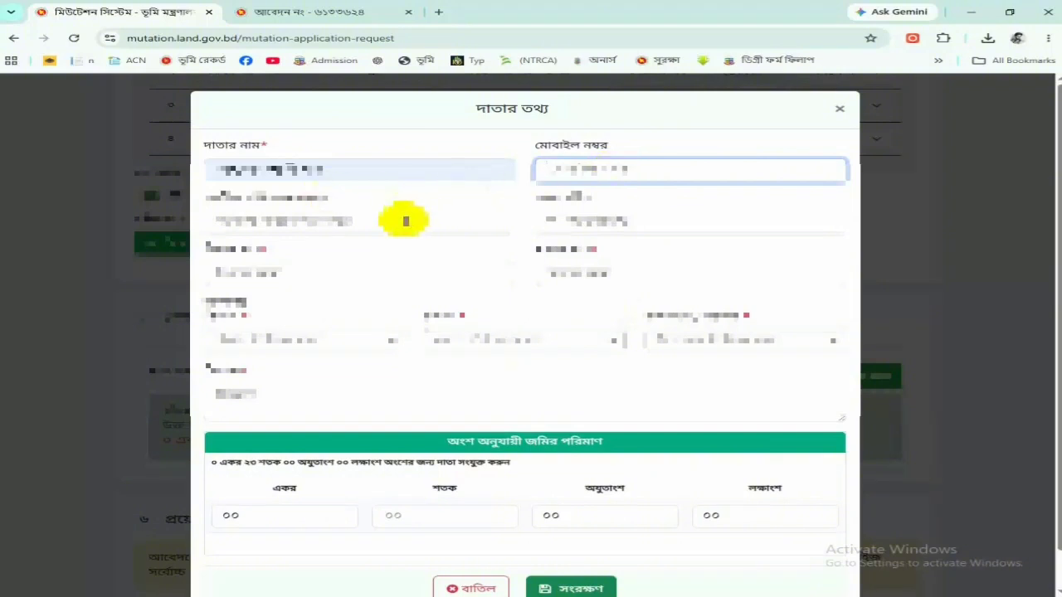
pyautogui.click(355, 273)
pyautogui.click(343, 300)
pyautogui.click(616, 276)
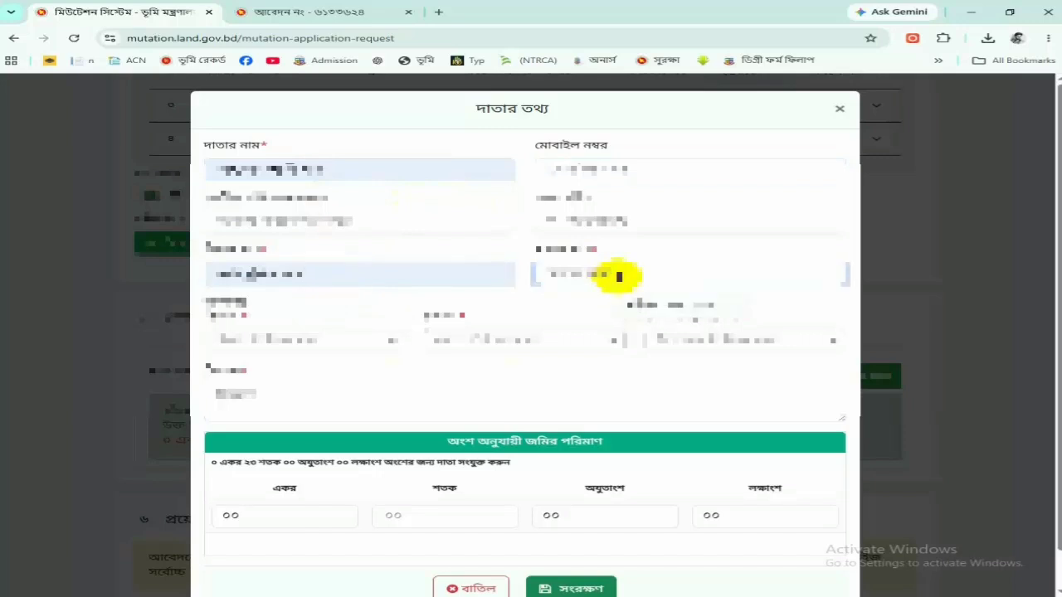
pyautogui.click(656, 304)
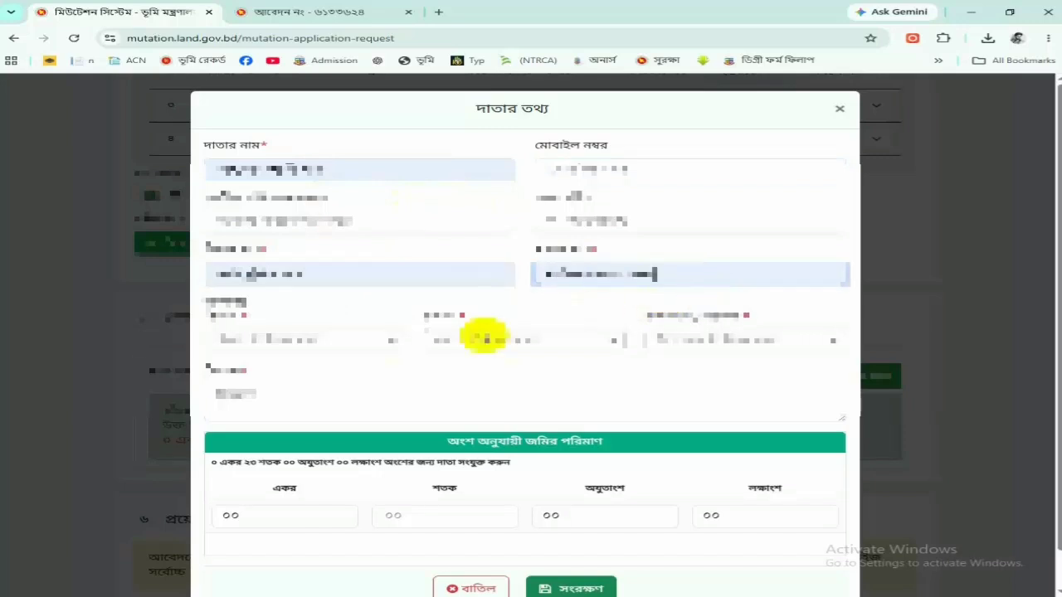
# Set the donor's division to রংপুর and district to দিনাজপুর, and choose the upazila.
pyautogui.click(365, 336)
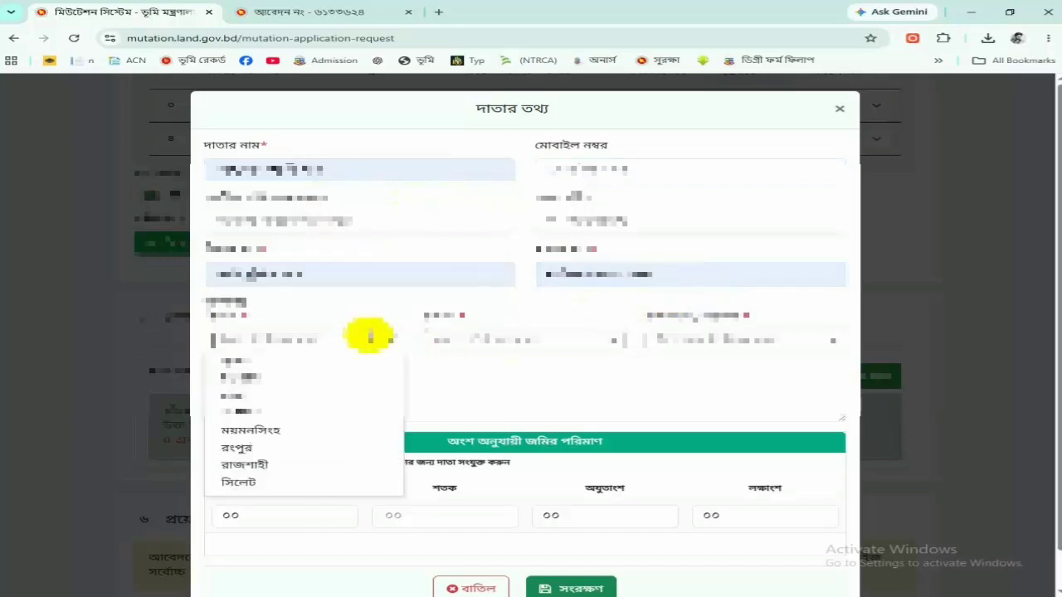
pyautogui.click(253, 452)
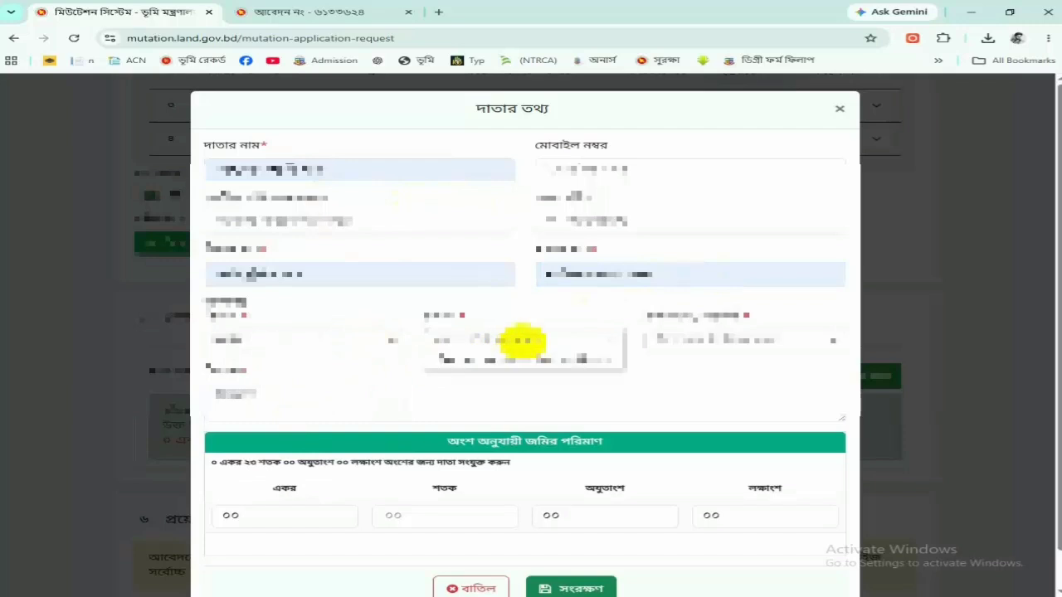
pyautogui.click(523, 340)
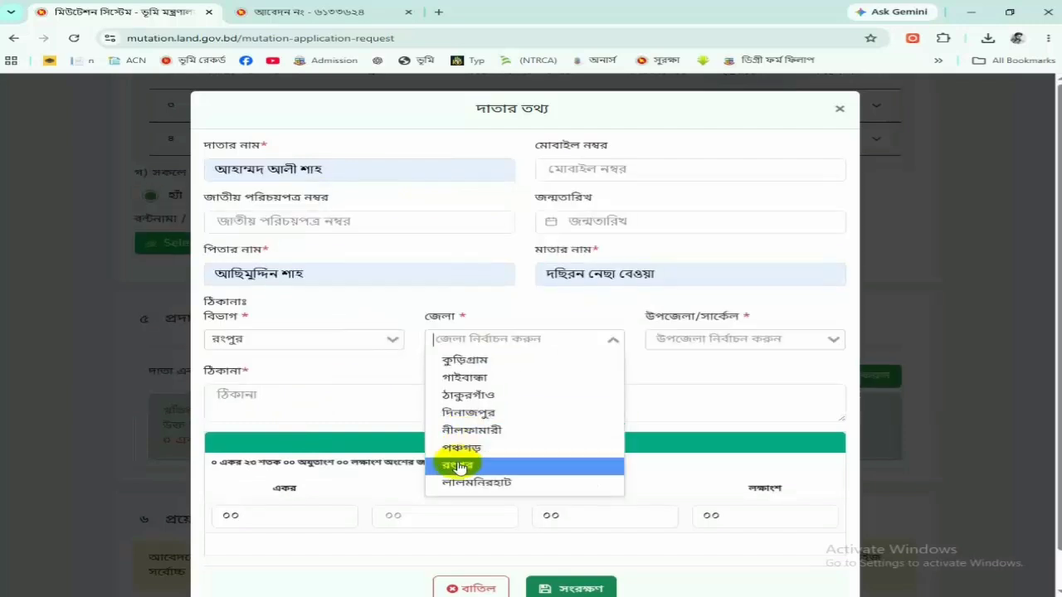
pyautogui.click(469, 402)
pyautogui.click(510, 339)
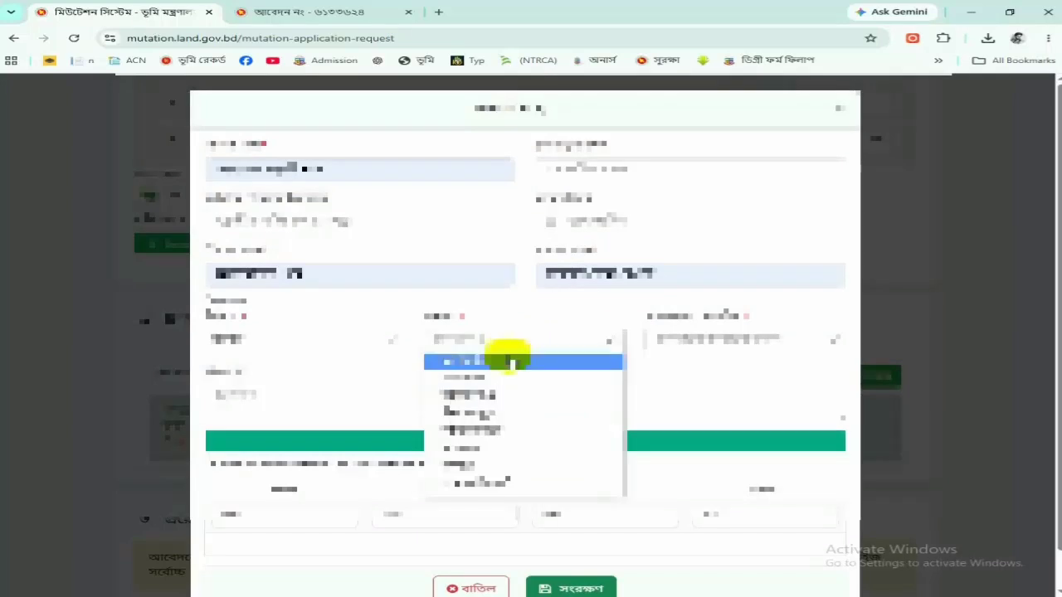
pyautogui.click(470, 412)
pyautogui.click(730, 340)
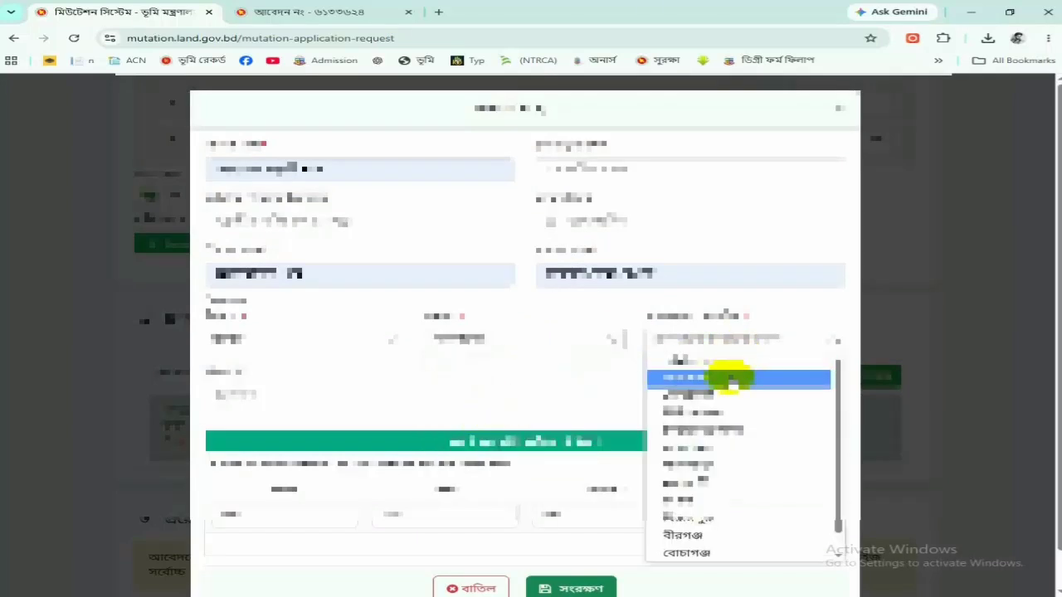
pyautogui.click(732, 380)
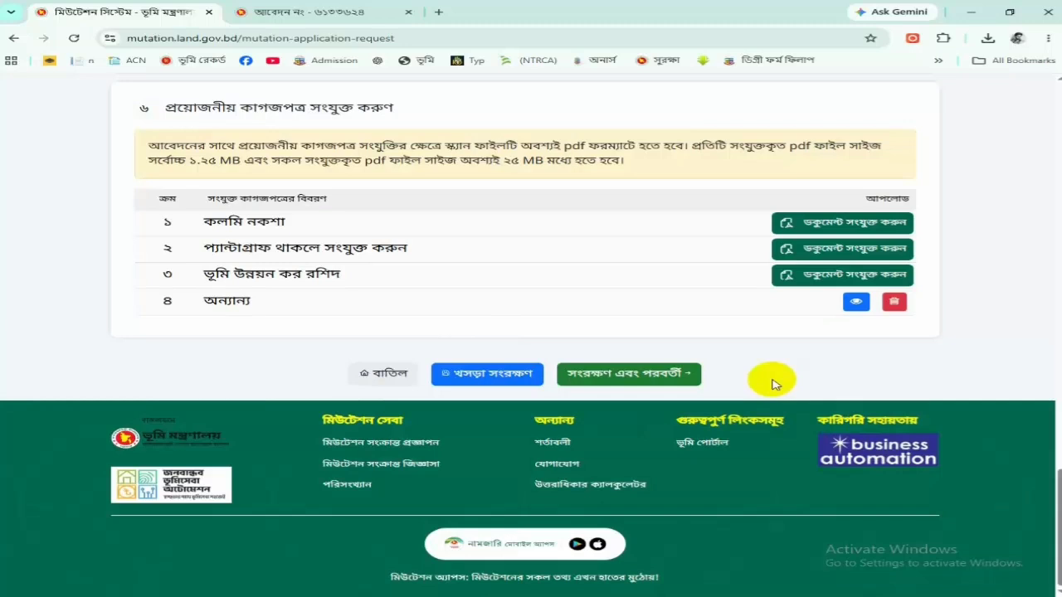
# Preview all pages of the document attached under অন্যান্য and close the preview.
pyautogui.click(854, 302)
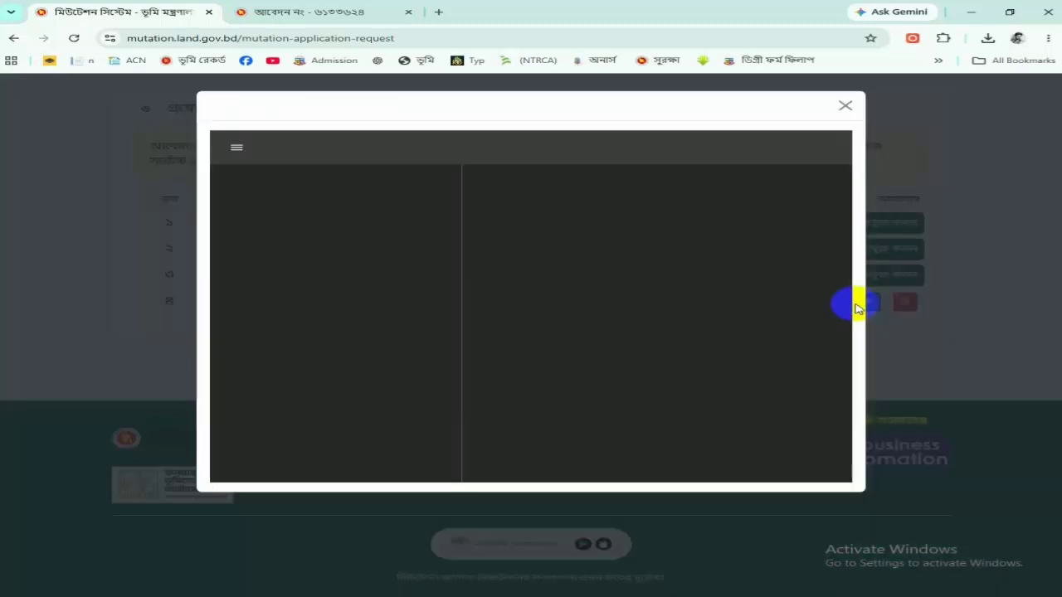
pyautogui.scroll(-5, 774, 315)
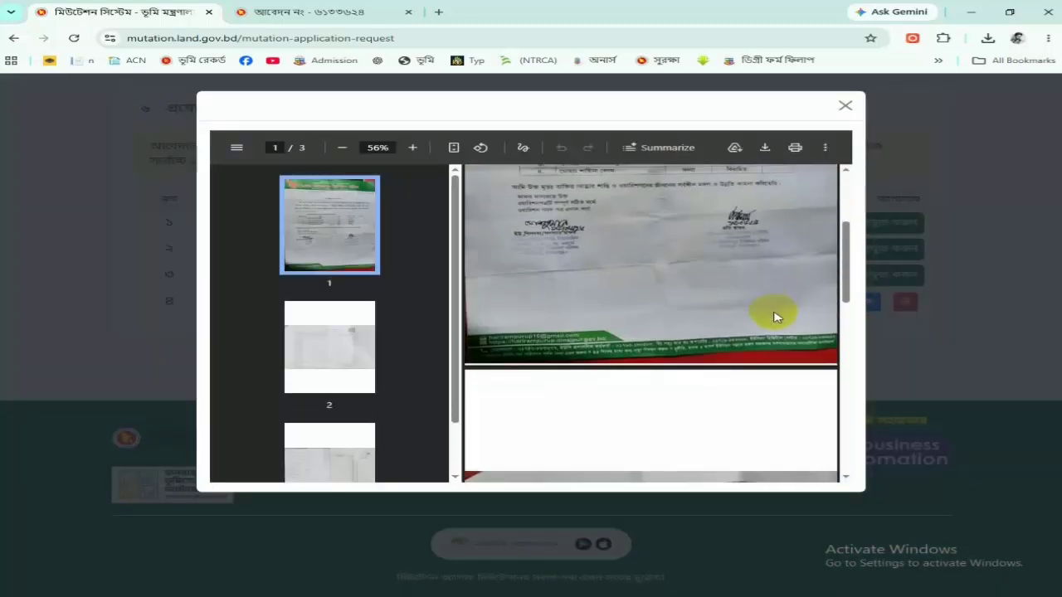
pyautogui.scroll(-6, 775, 315)
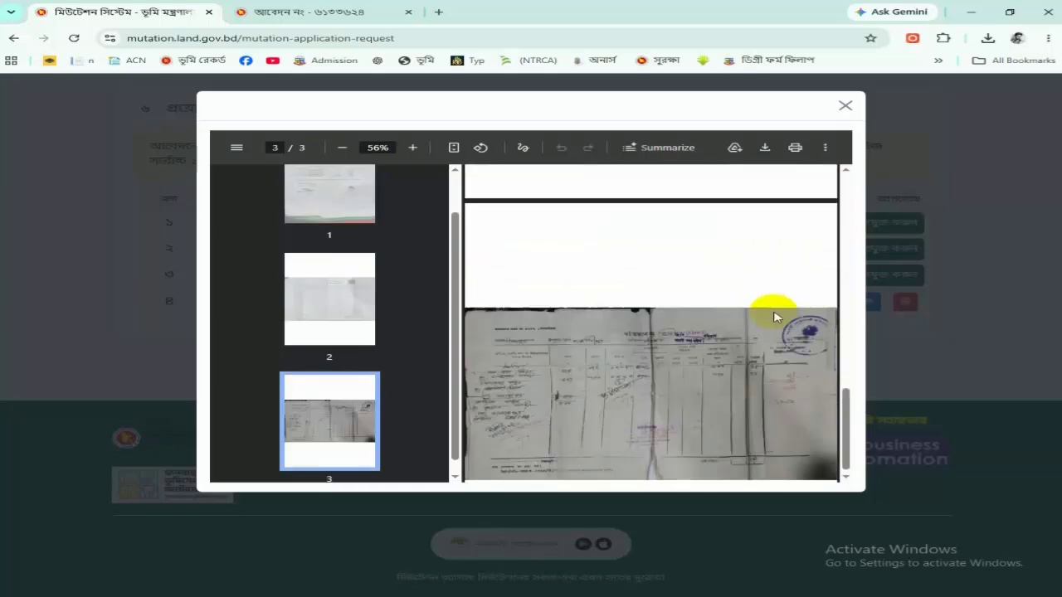
pyautogui.click(846, 105)
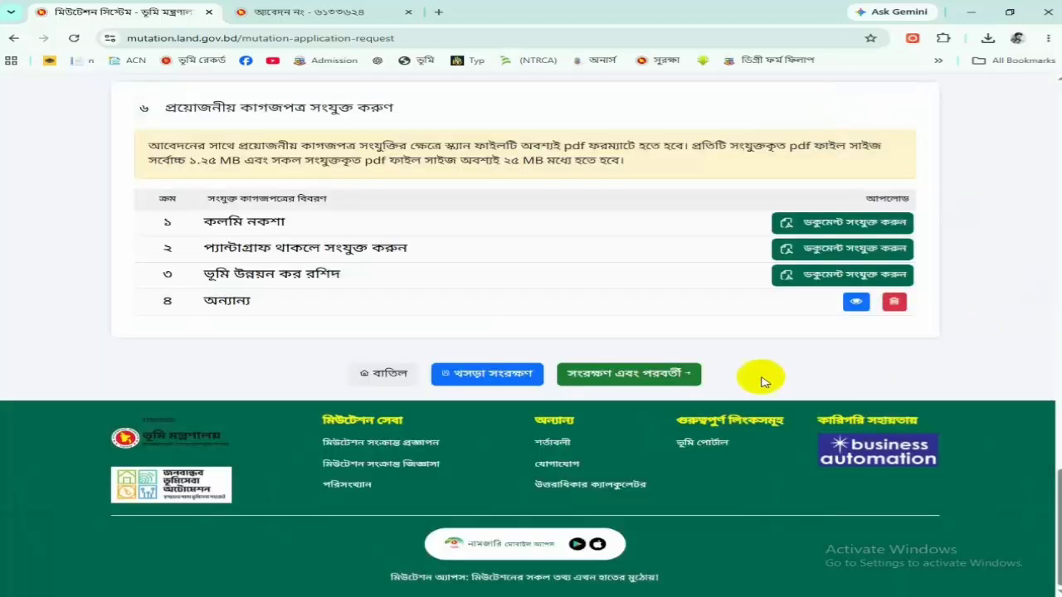
# Save and continue to the declarations, answering হ্যাঁ to ৭.১, ৭.২ and ৭.৫ and না to ৭.৩, ৭.৪ and ৭.৬.
pyautogui.click(635, 378)
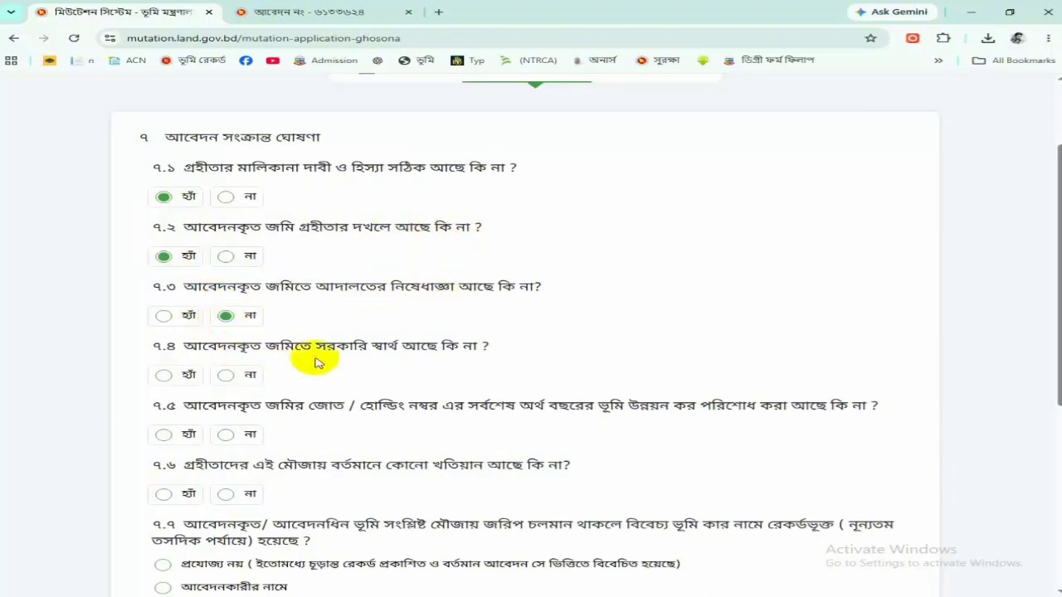
pyautogui.click(225, 375)
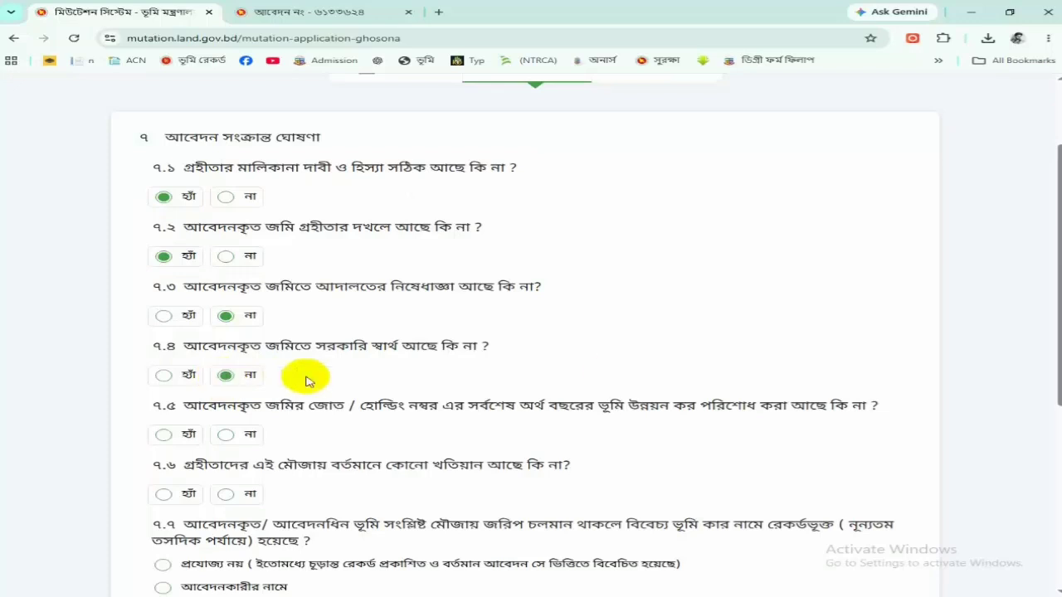
pyautogui.moveTo(1047, 308); pyautogui.dragTo(1045, 374)
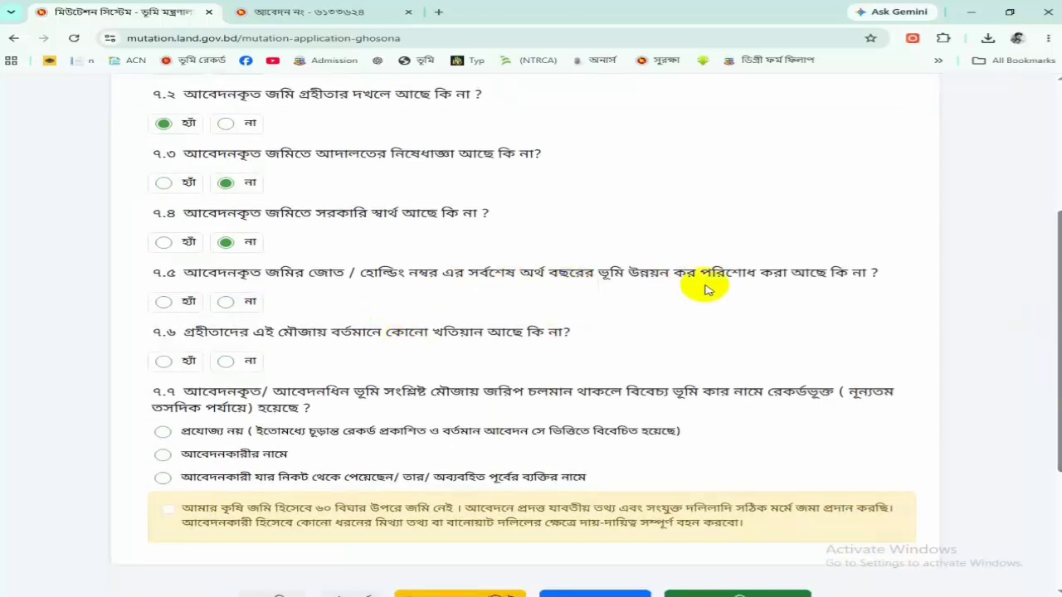
pyautogui.click(165, 302)
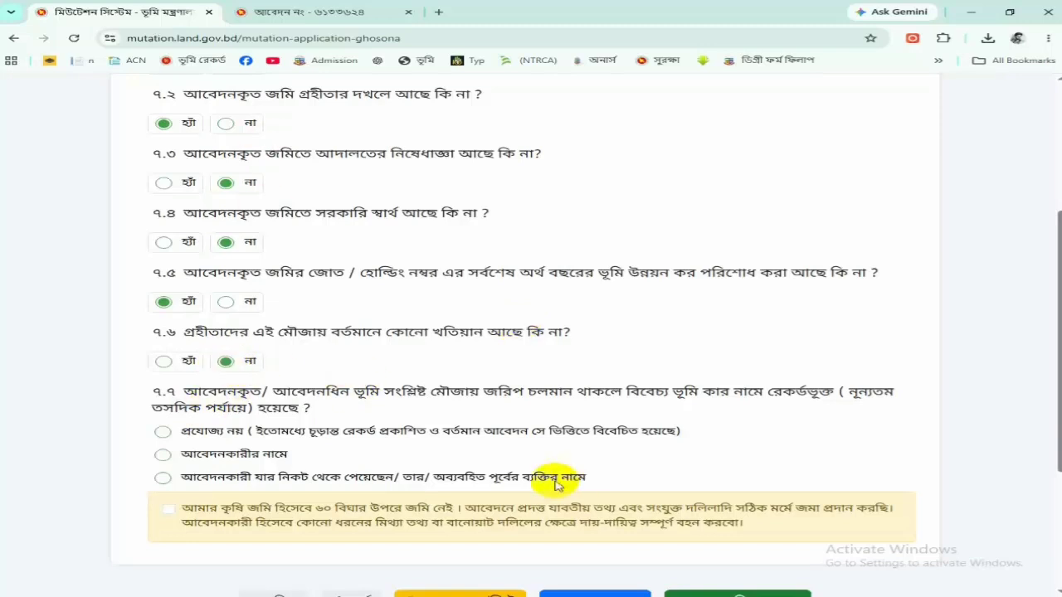
# Answer ৭.৭ with আবেদনকারী যার নিকট থেকে পেয়েছেন/ তার/ অব্যবহিত পূর্বের ব্যক্তির নামে and enter the land amount in acres for ৭.৮.
pyautogui.click(162, 479)
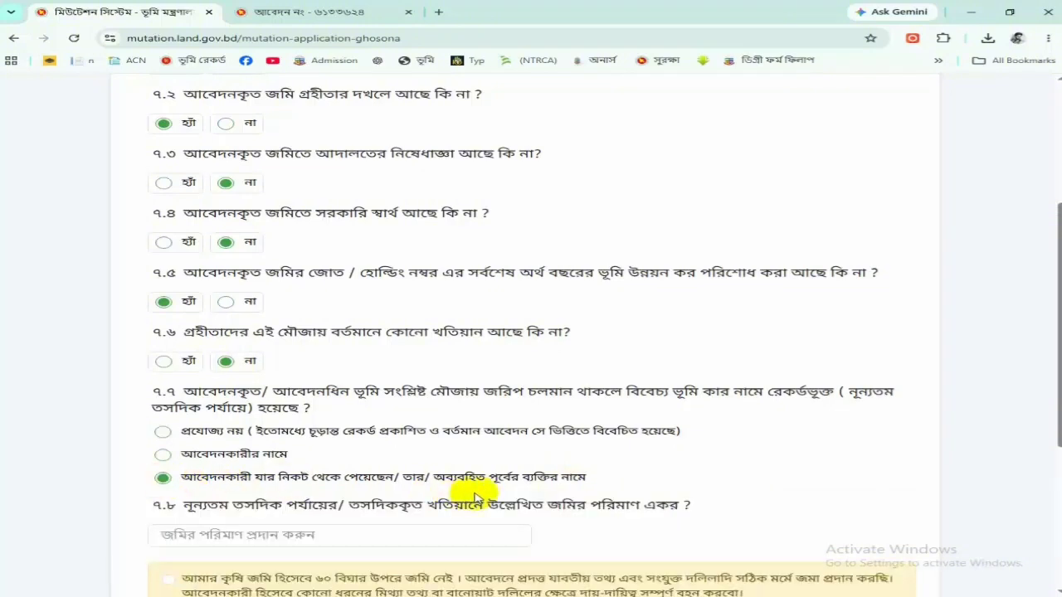
pyautogui.scroll(-1, 475, 496)
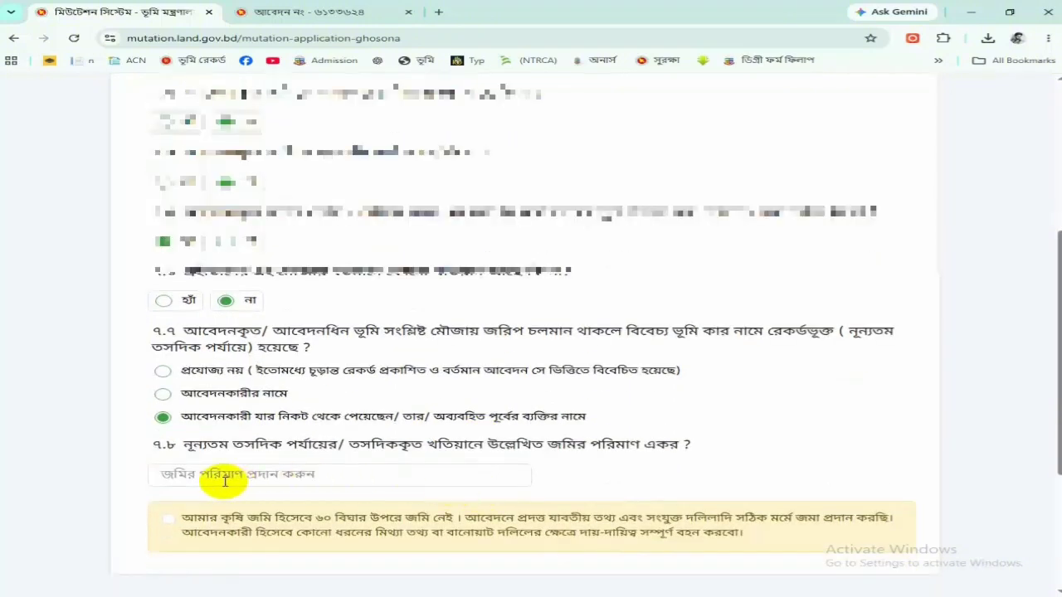
pyautogui.click(285, 476)
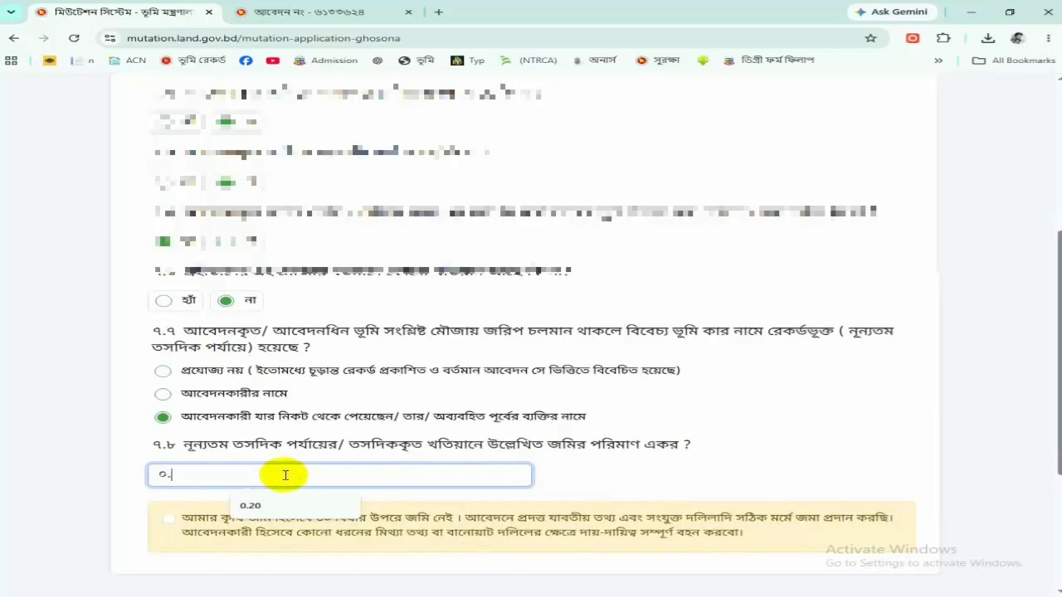
pyautogui.click(674, 477)
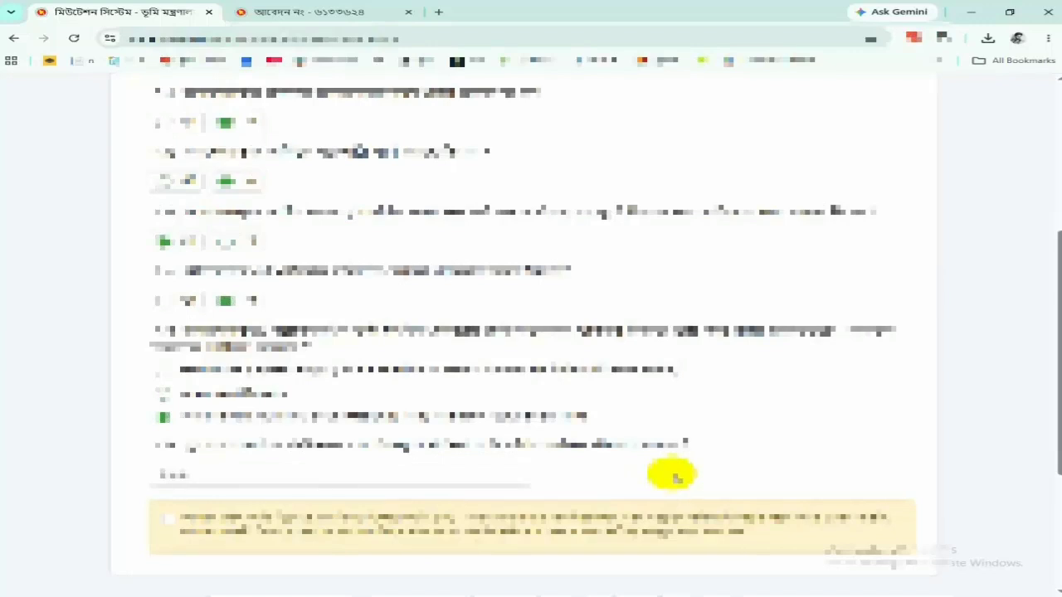
# Accept the applicant's undertaking about agricultural land and accurate information, and save to continue to the payment stage.
pyautogui.scroll(-1, 672, 476)
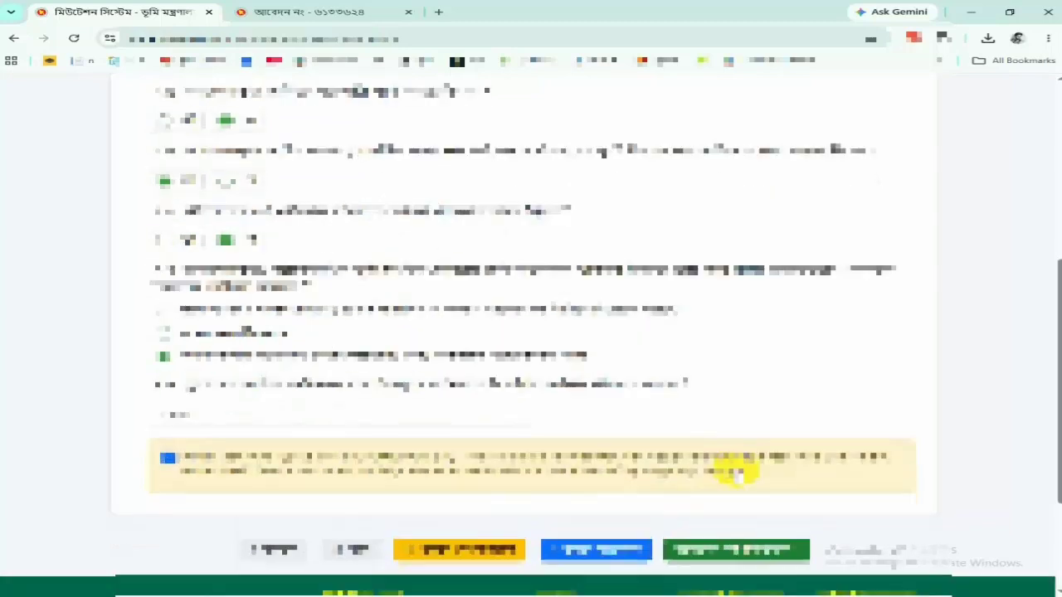
pyautogui.click(737, 554)
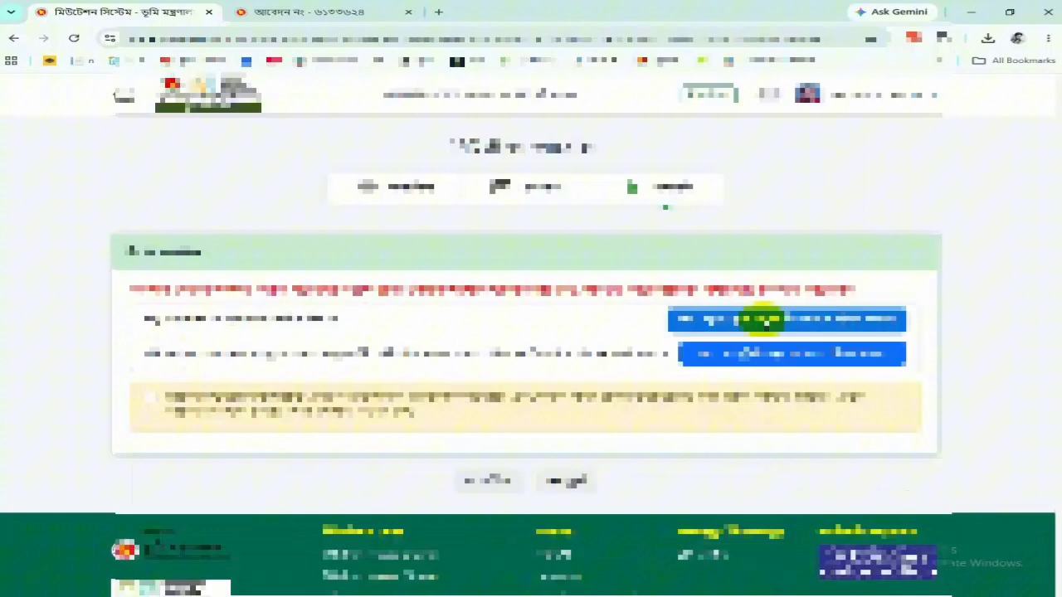
# Review the completed application form's land, heir, donor and declaration details and close the form view.
pyautogui.click(753, 316)
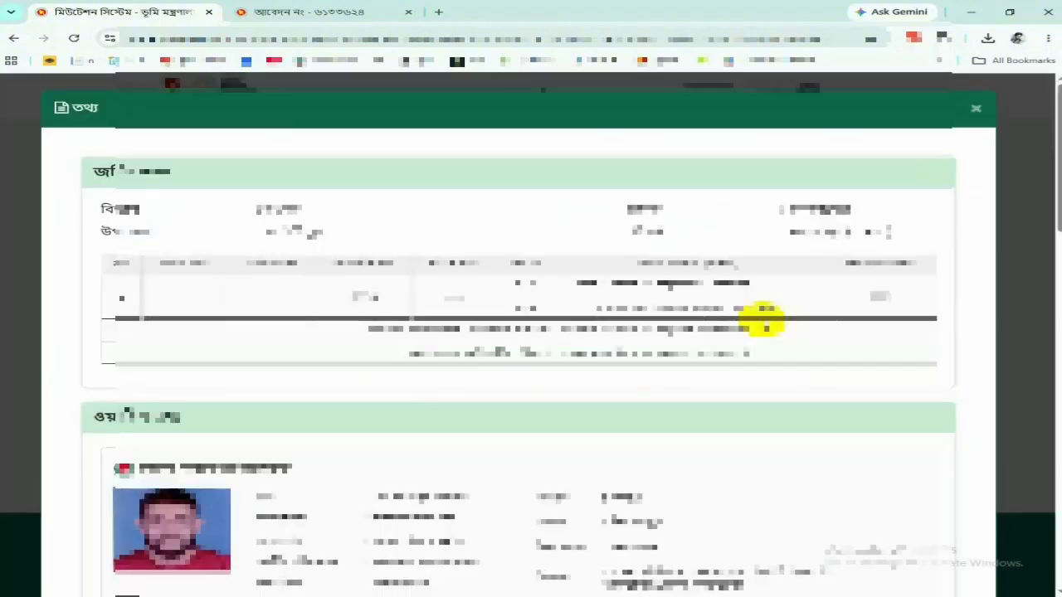
pyautogui.scroll(-5, 792, 382)
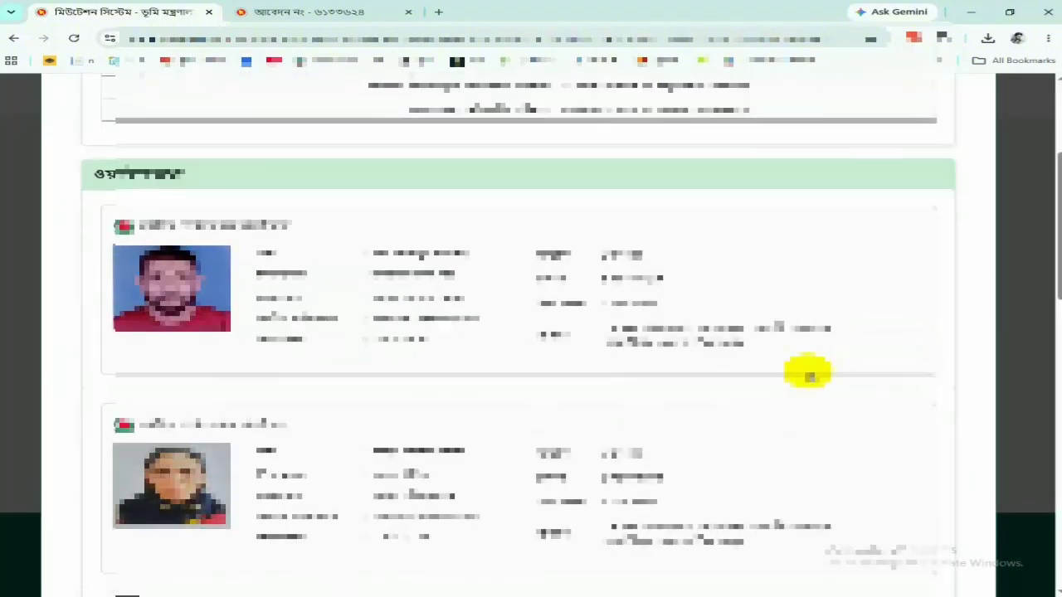
pyautogui.scroll(-6, 809, 375)
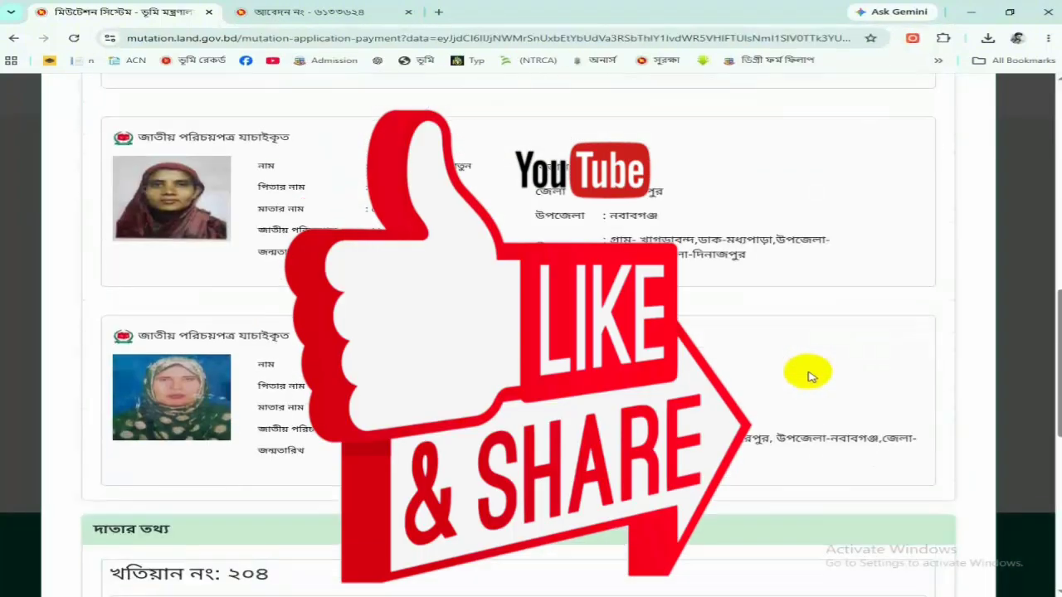
pyautogui.scroll(-5, 809, 375)
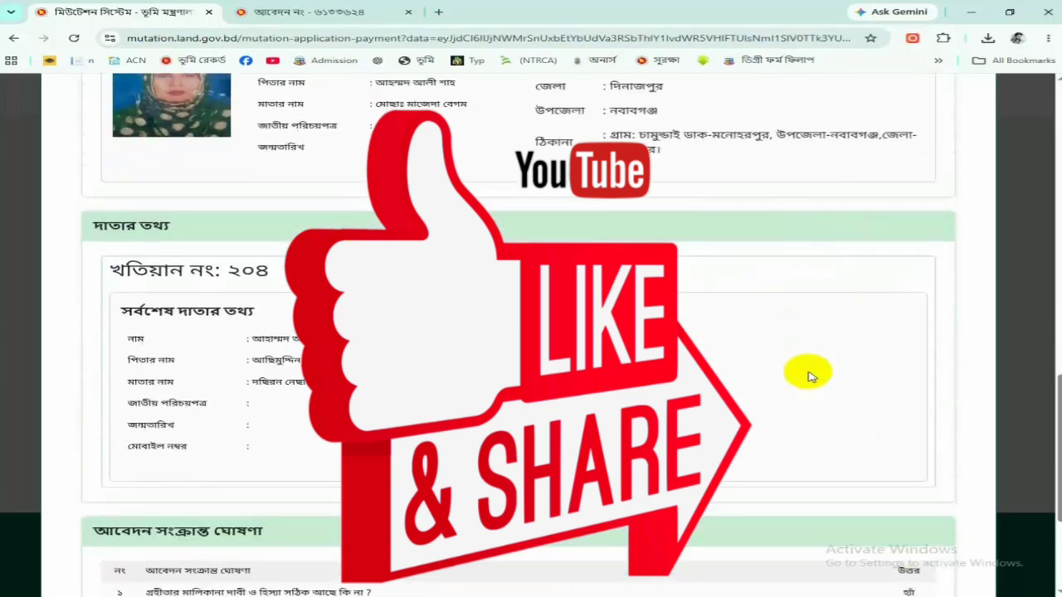
pyautogui.scroll(-2, 808, 375)
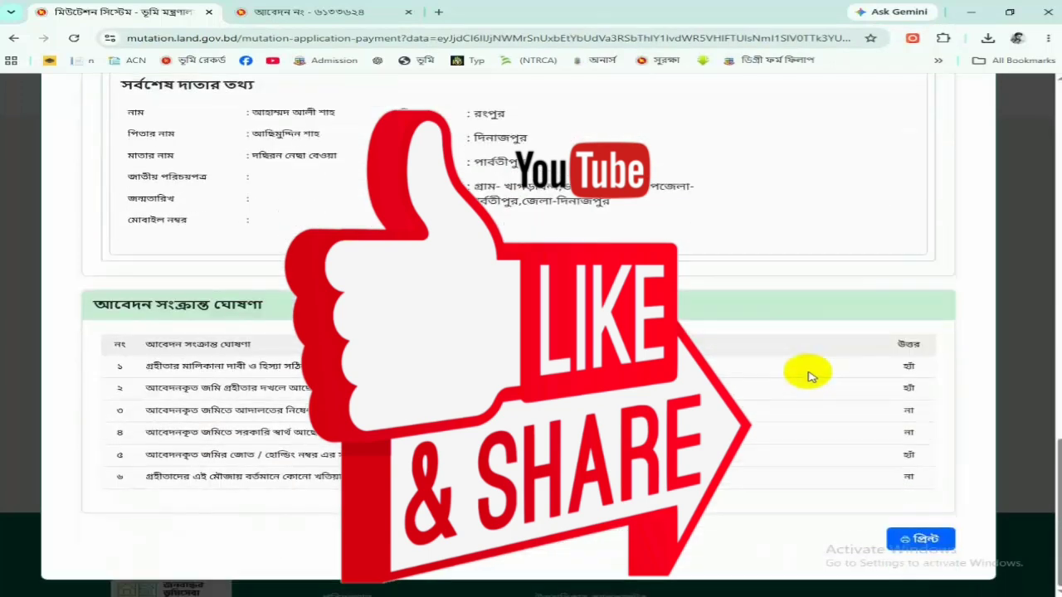
pyautogui.scroll(10, 809, 375)
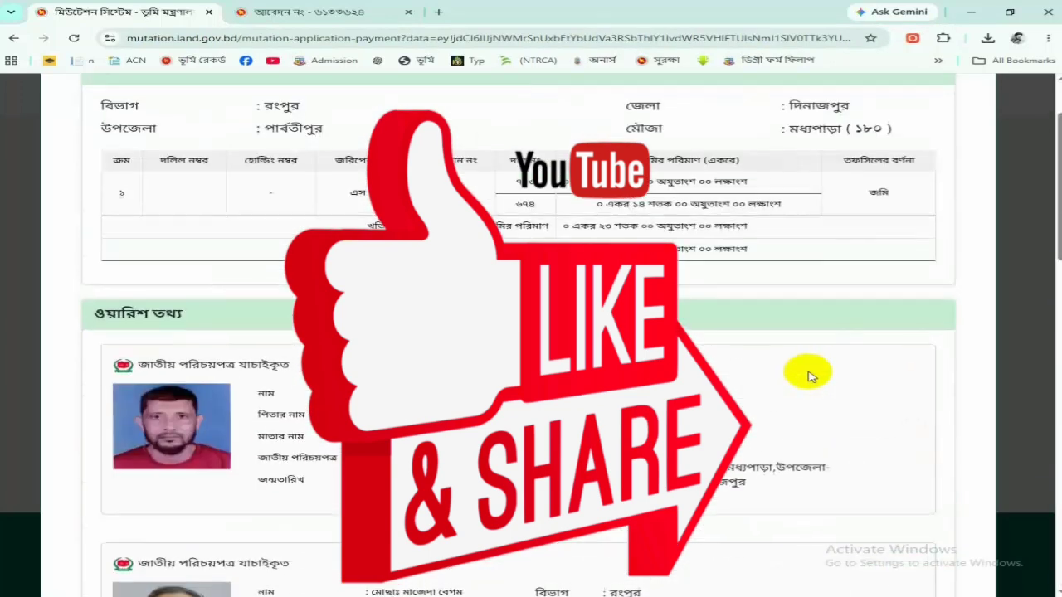
pyautogui.scroll(2, 809, 375)
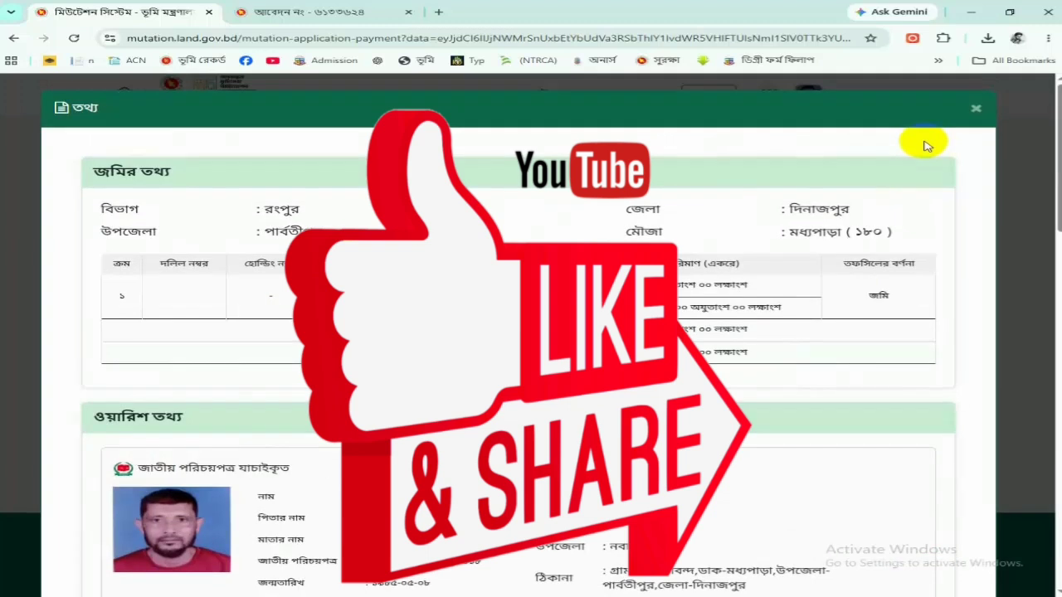
pyautogui.click(977, 110)
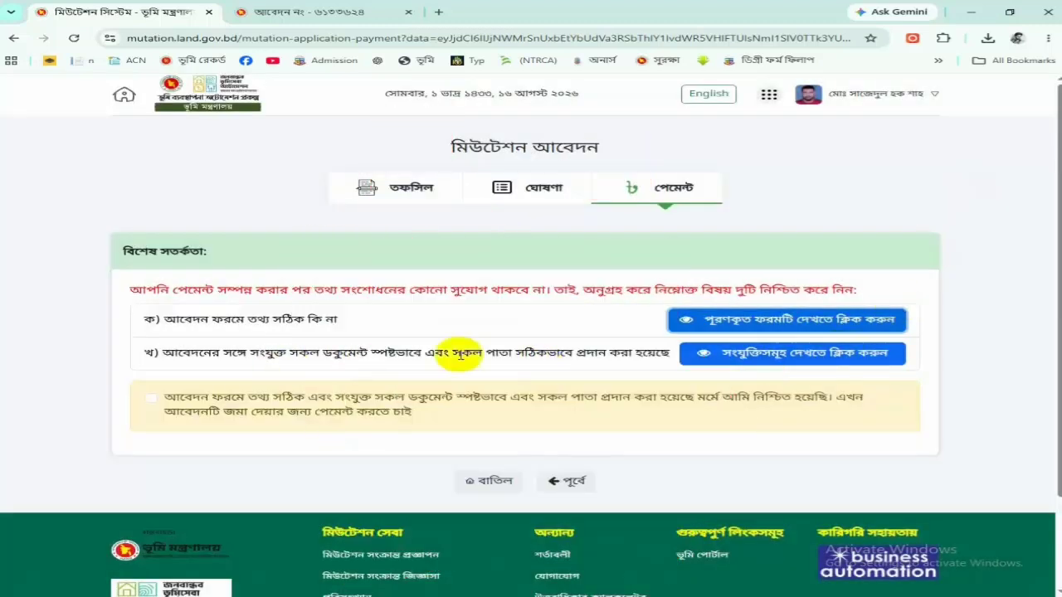
# Check the list of attached documents, and confirm that the form information and attachments are correct in order to pay.
pyautogui.click(817, 354)
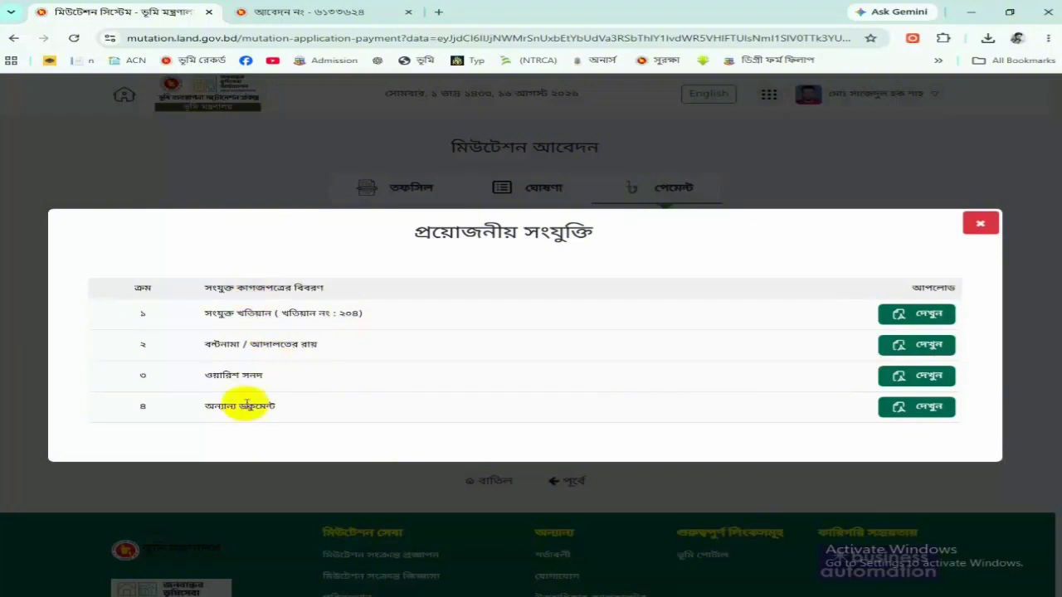
pyautogui.click(980, 224)
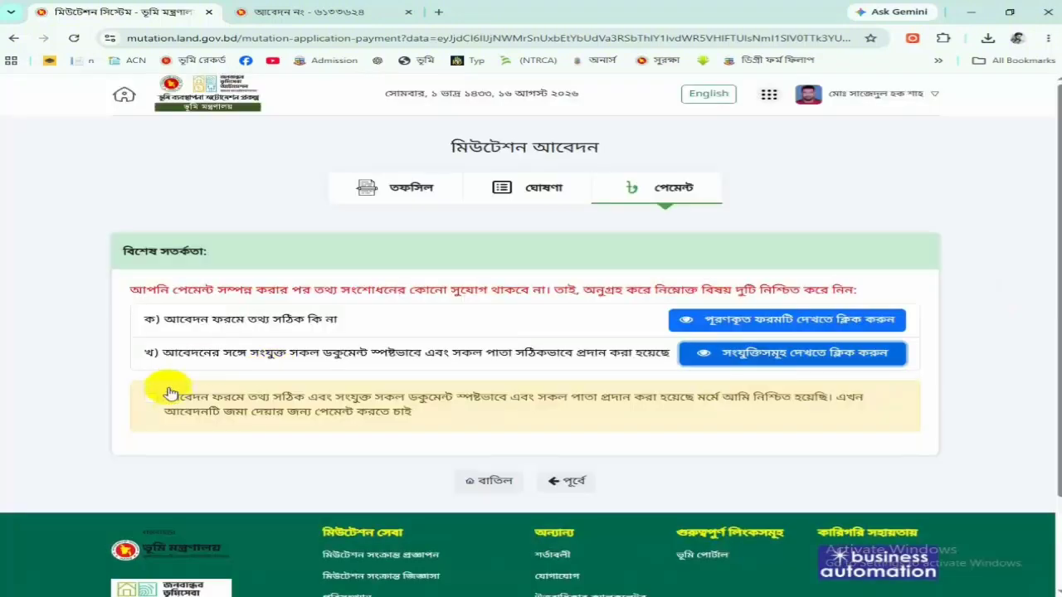
pyautogui.click(150, 399)
pyautogui.scroll(-2, 569, 412)
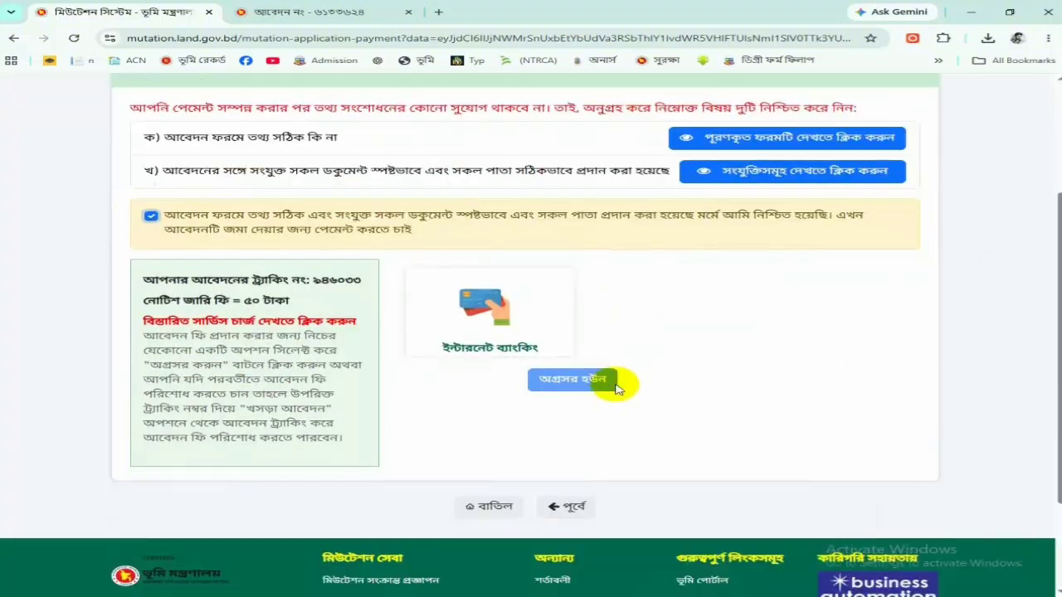
# Choose ইন্টারনেট ব্যাংকিং for the application fee and proceed to payment through the LSG Payment gateway.
pyautogui.click(487, 322)
pyautogui.click(575, 406)
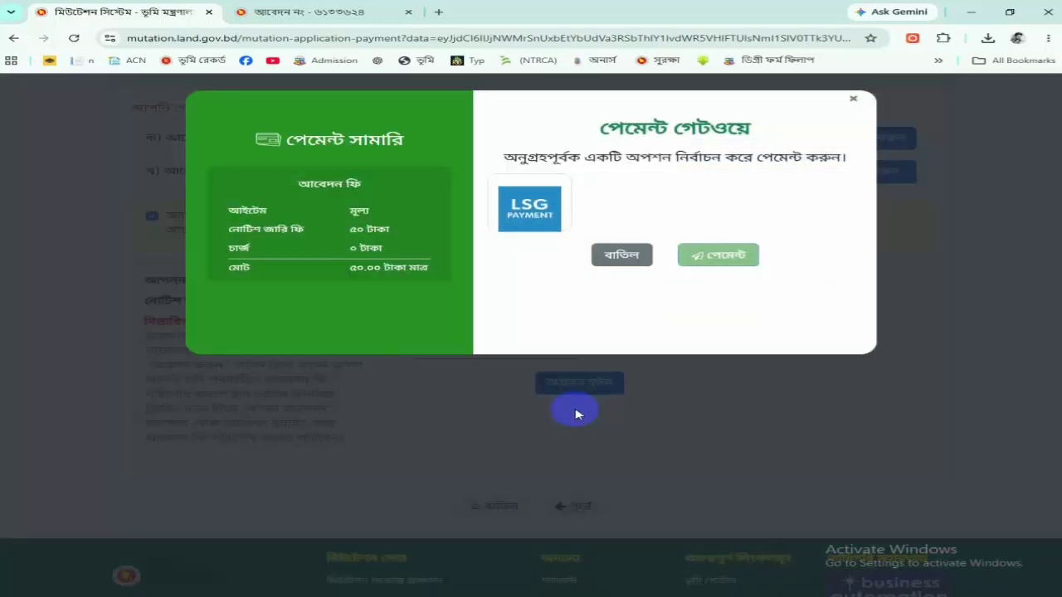
pyautogui.click(537, 204)
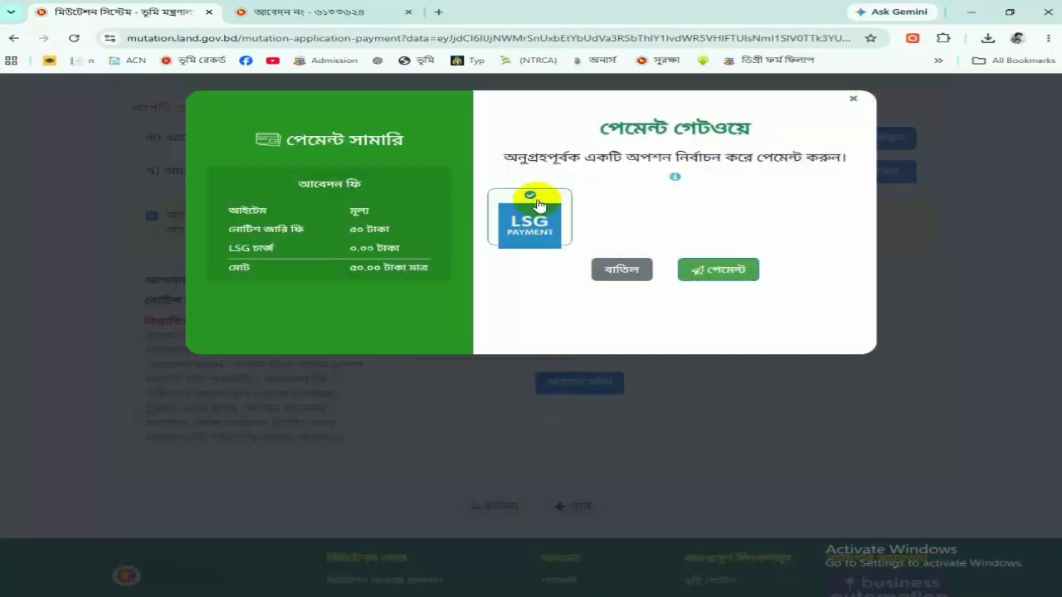
pyautogui.click(728, 272)
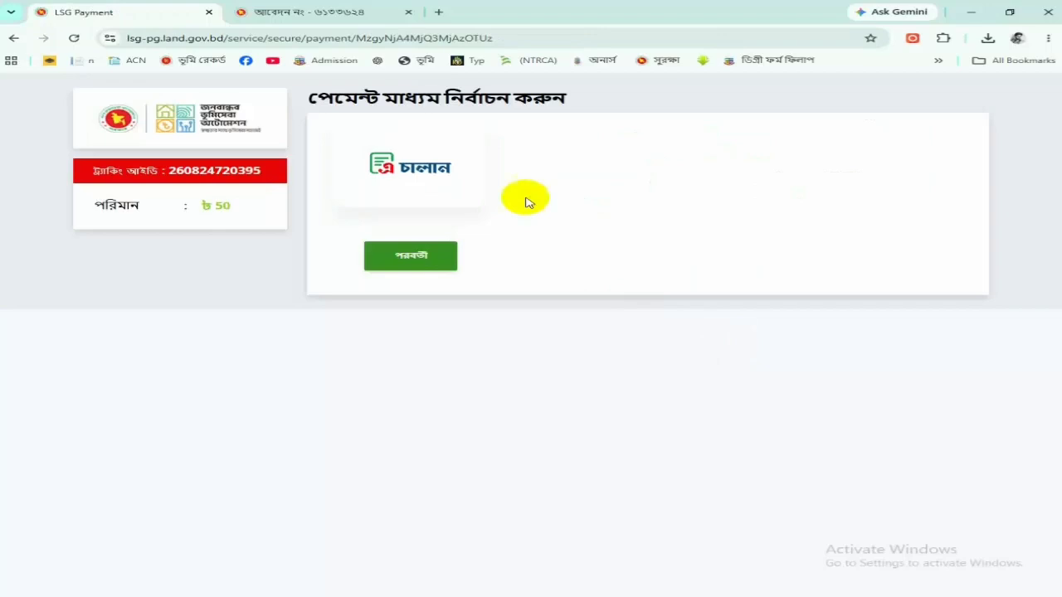
# Select এ চালান as the payment medium and confirm the choice.
pyautogui.click(442, 174)
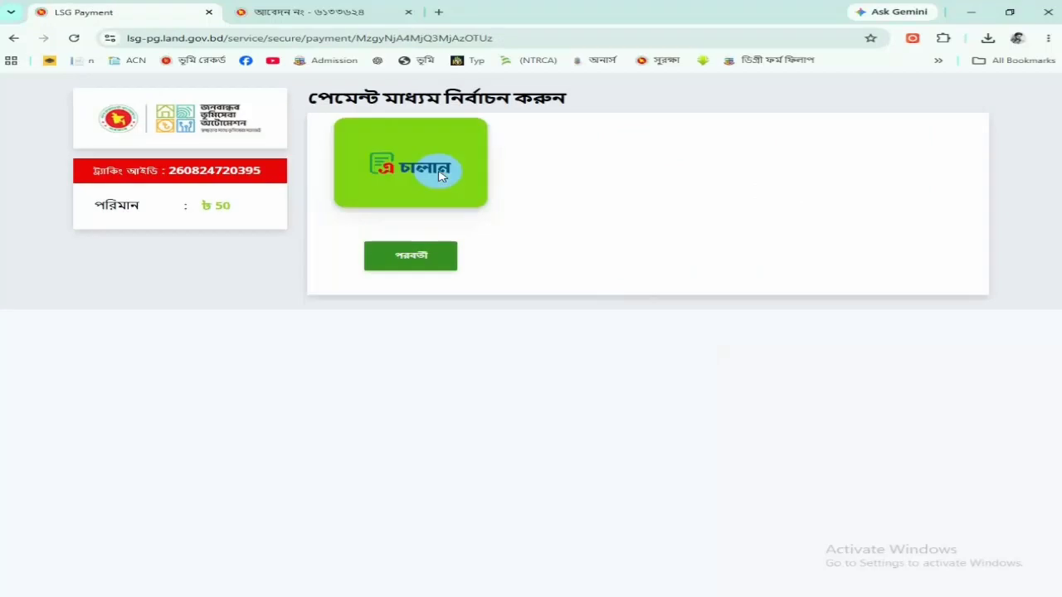
pyautogui.click(439, 261)
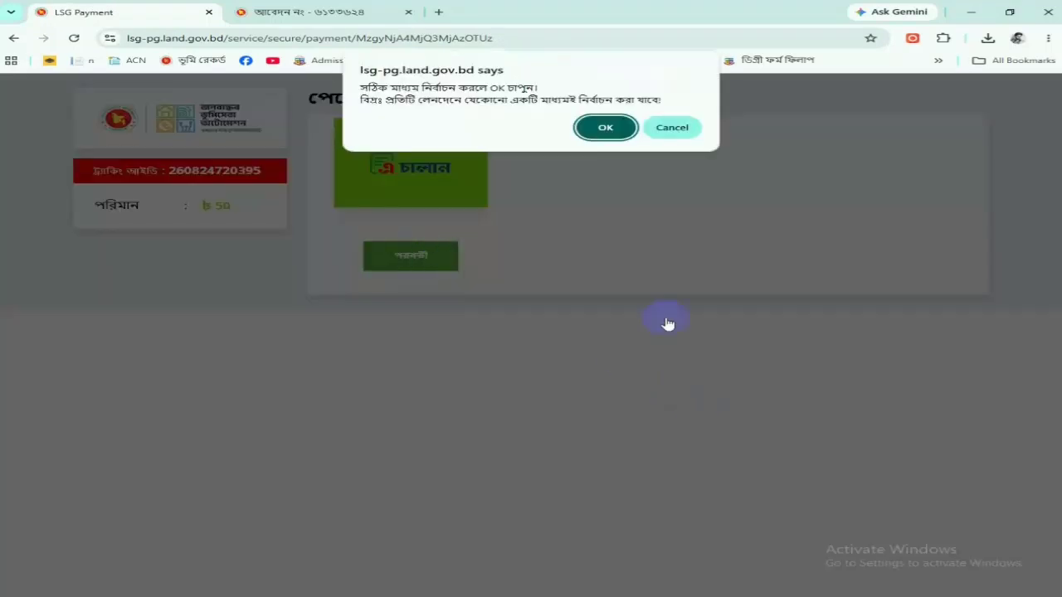
pyautogui.click(605, 128)
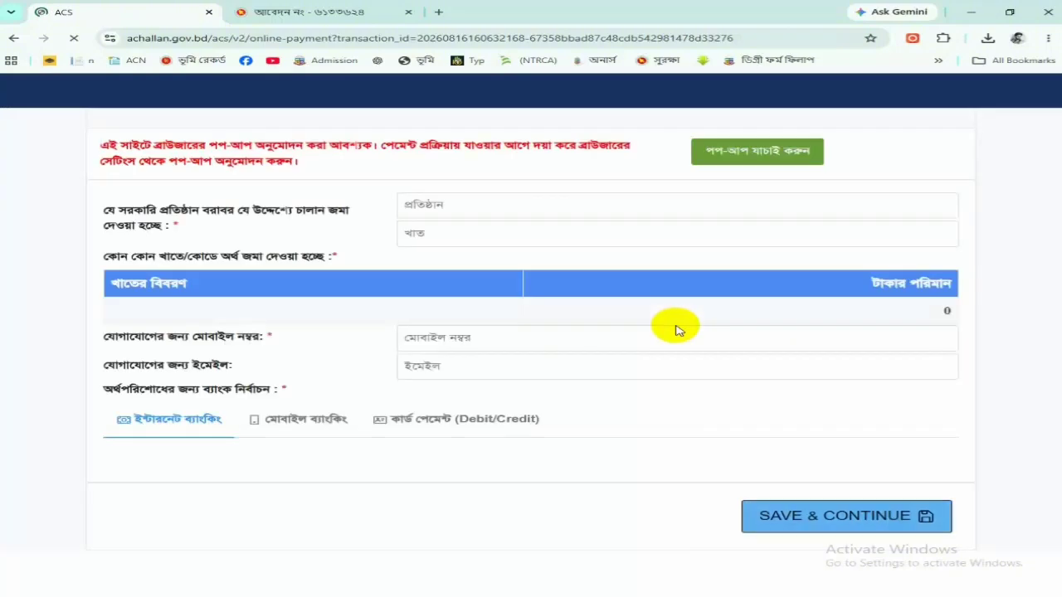
# Choose বিকাশ under mobile banking for the challan, save and continue, and proceed to the bKash payment gateway.
pyautogui.scroll(-1, 679, 357)
pyautogui.scroll(-3, 674, 382)
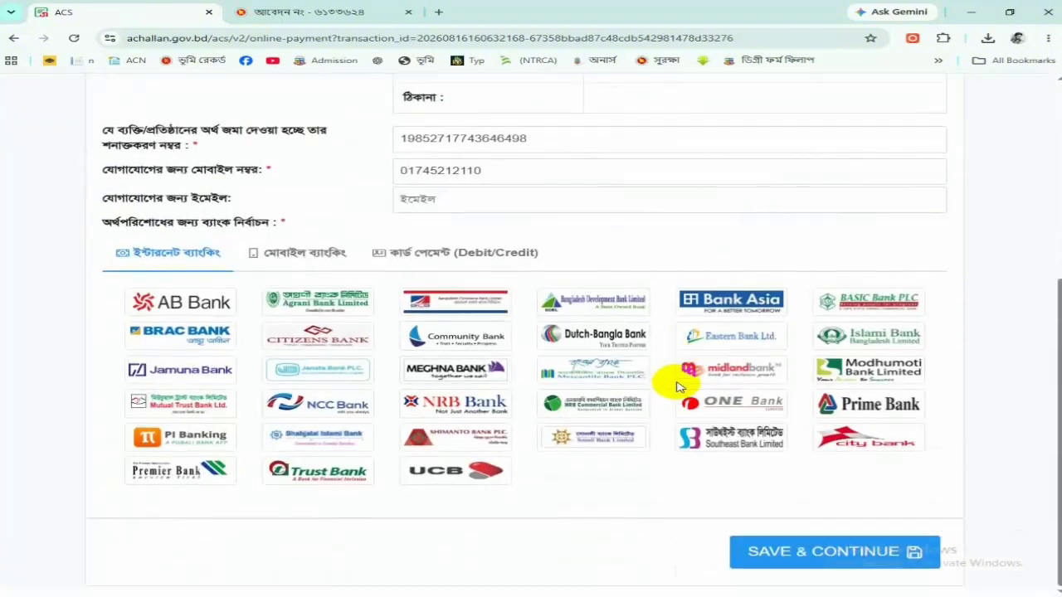
pyautogui.click(278, 246)
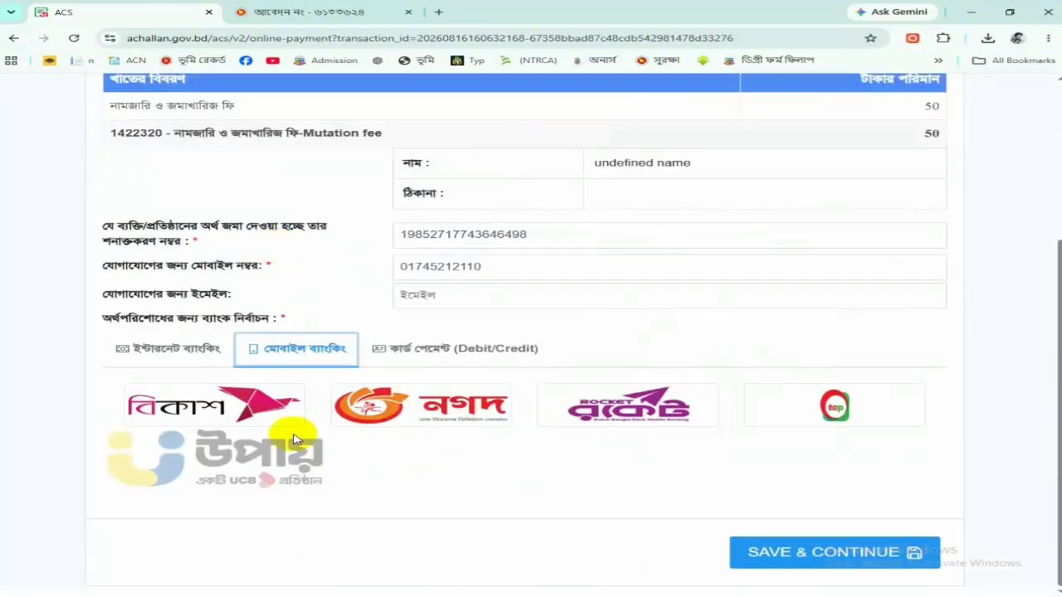
pyautogui.click(236, 406)
pyautogui.click(825, 558)
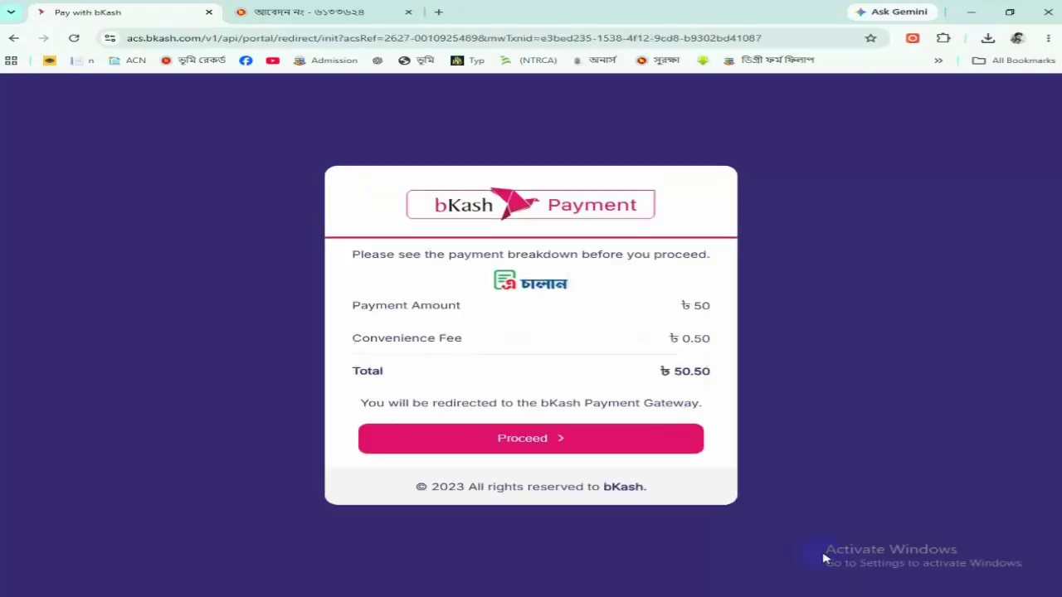
pyautogui.click(618, 448)
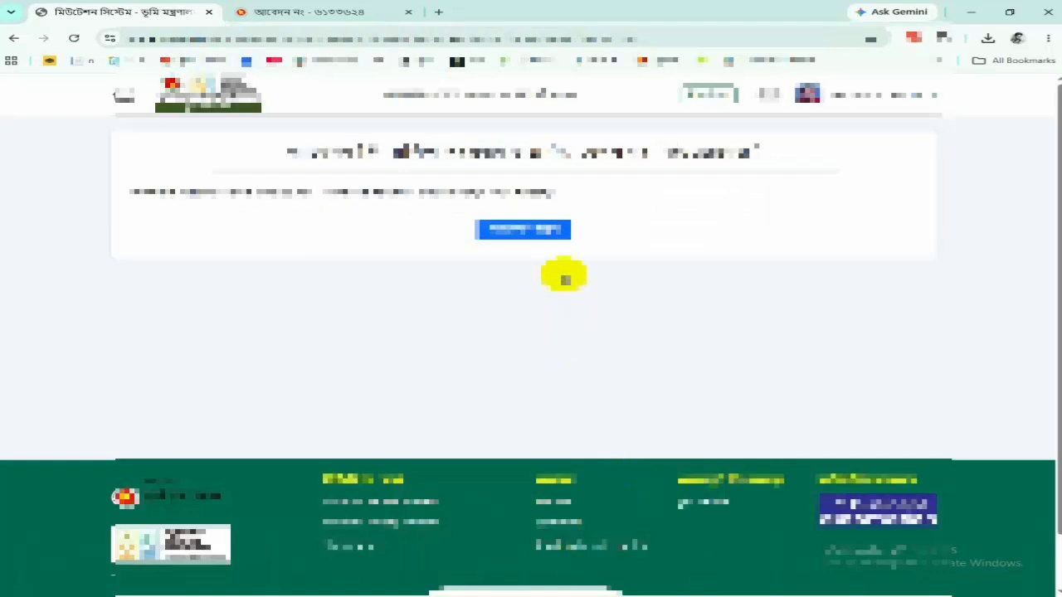
# Open the application document offered on the mutation system page after the payment.
pyautogui.click(543, 231)
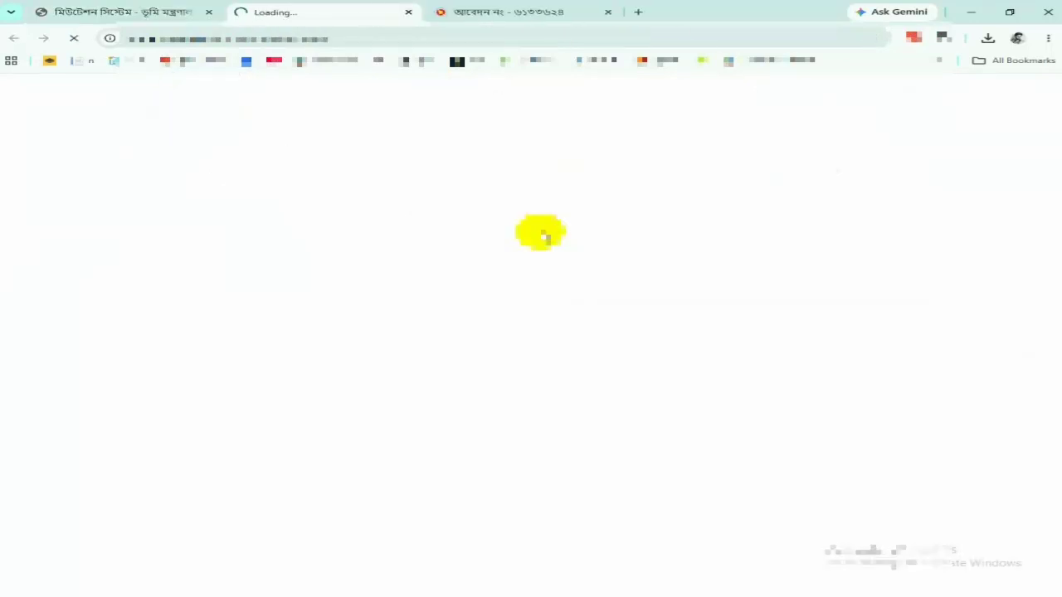